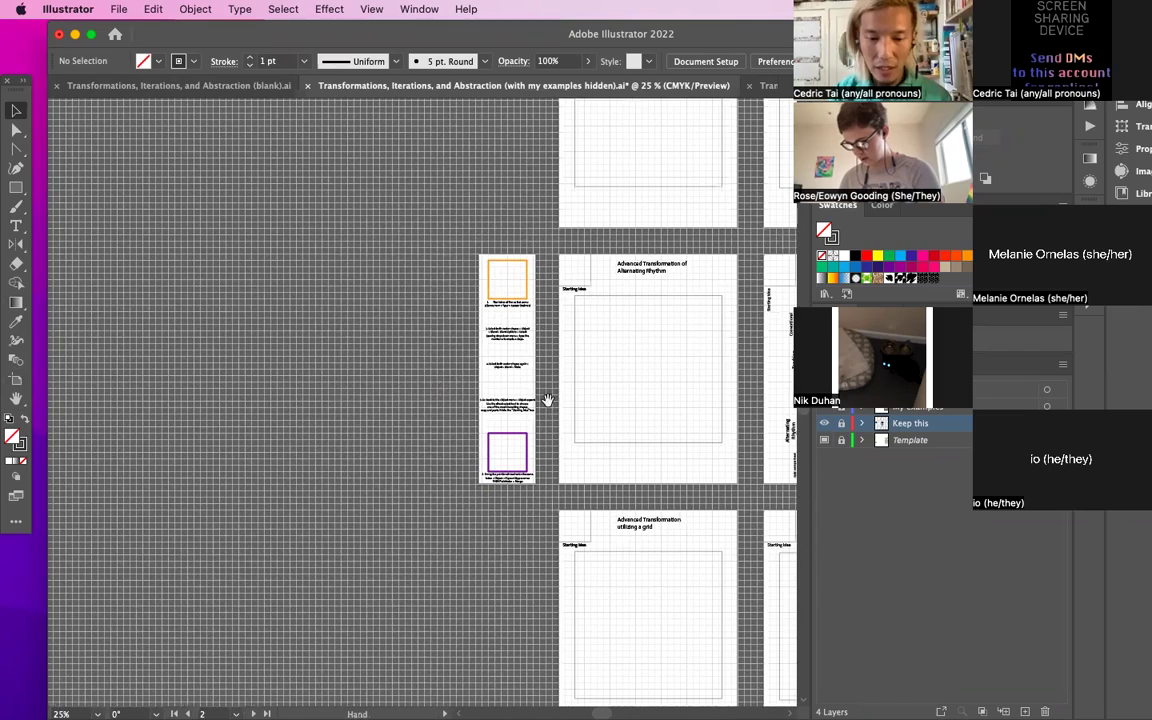
Step: Draw an area text box that fills most of the orange square at the top of the narrow instructions artboard
key("super+equal")
key("super+equal")
key("super+equal")
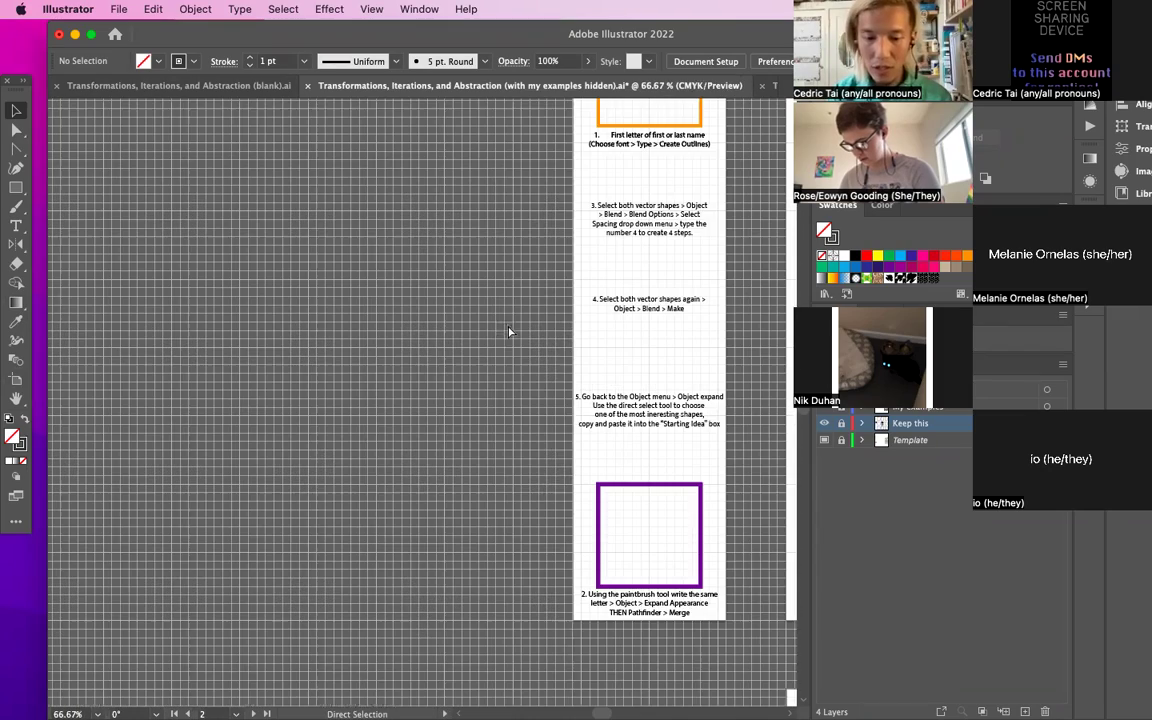
left_click_drag(535, 280, 380, 384)
key("super+equal")
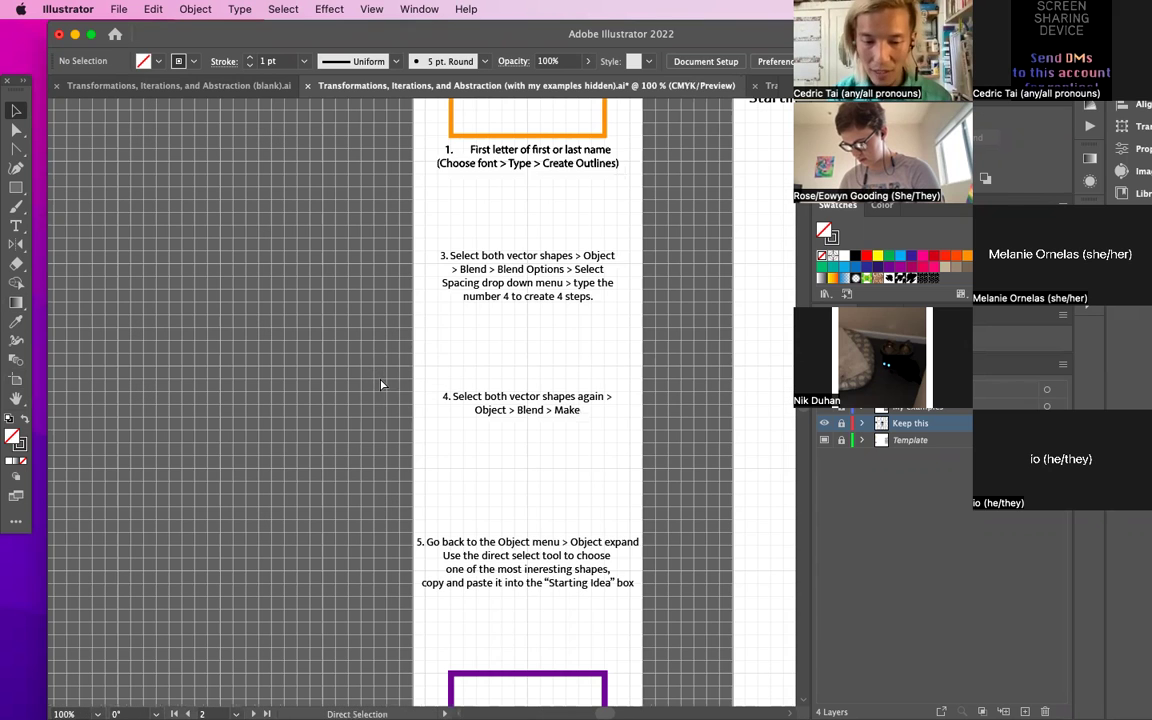
scroll(505, 324, "up", 5)
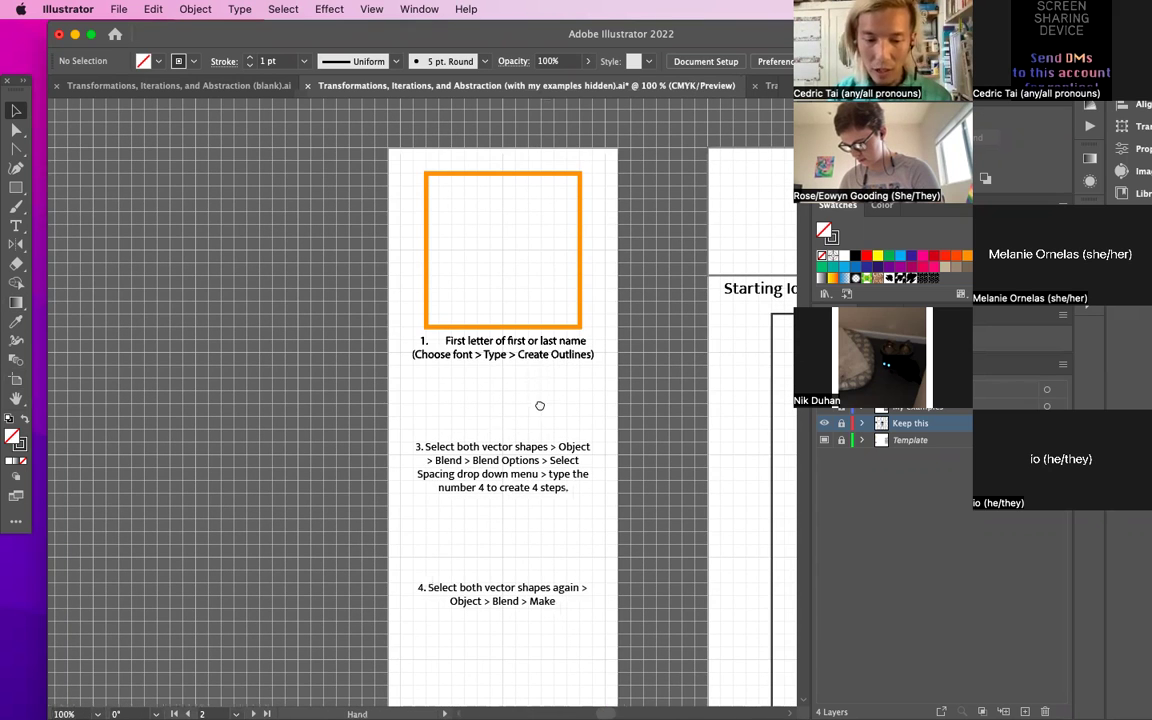
scroll(540, 404, "up", 1)
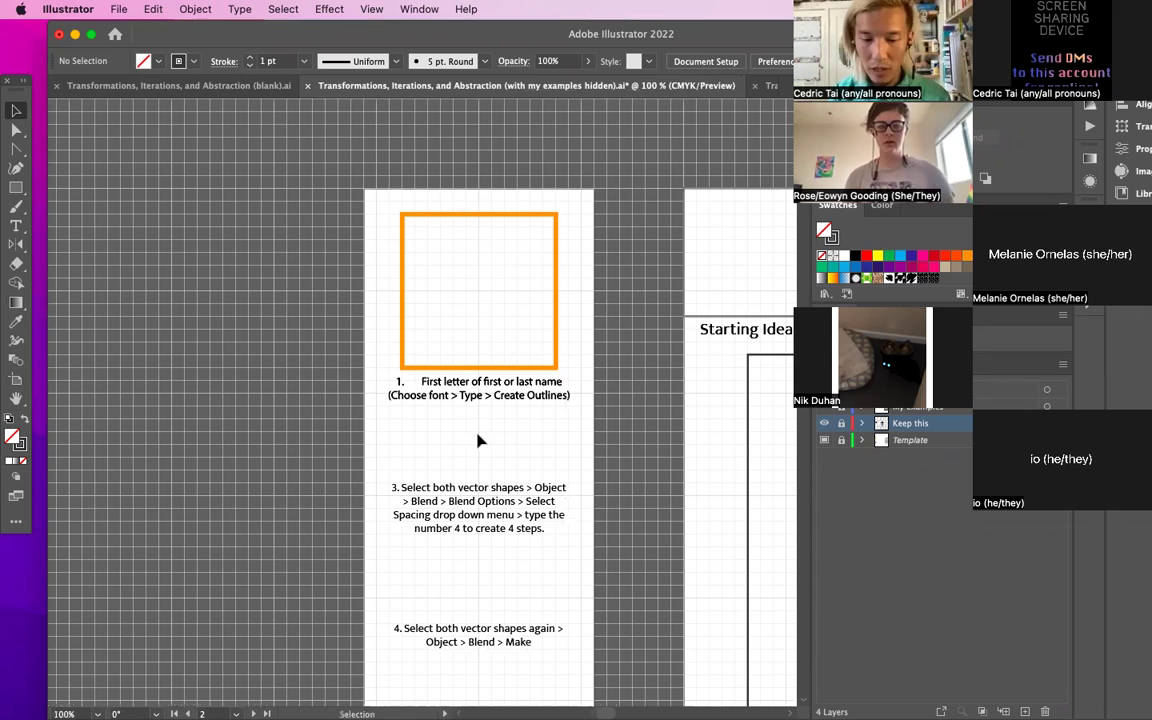
scroll(480, 468, "up", 1)
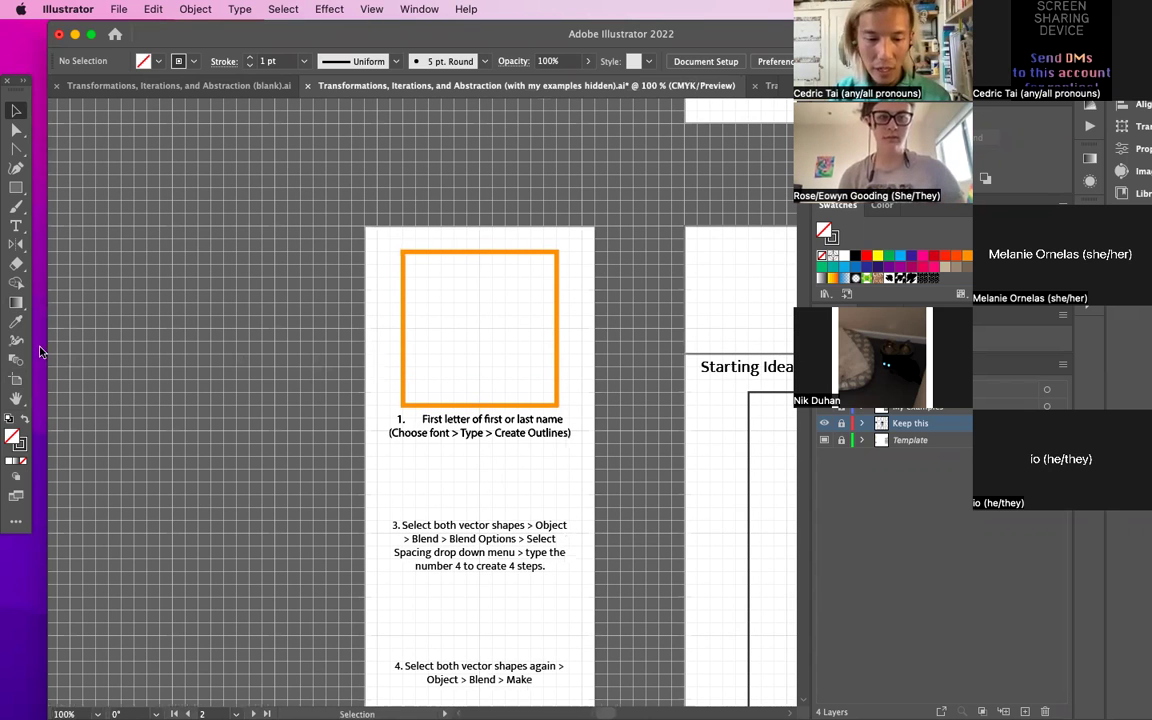
left_click(15, 227)
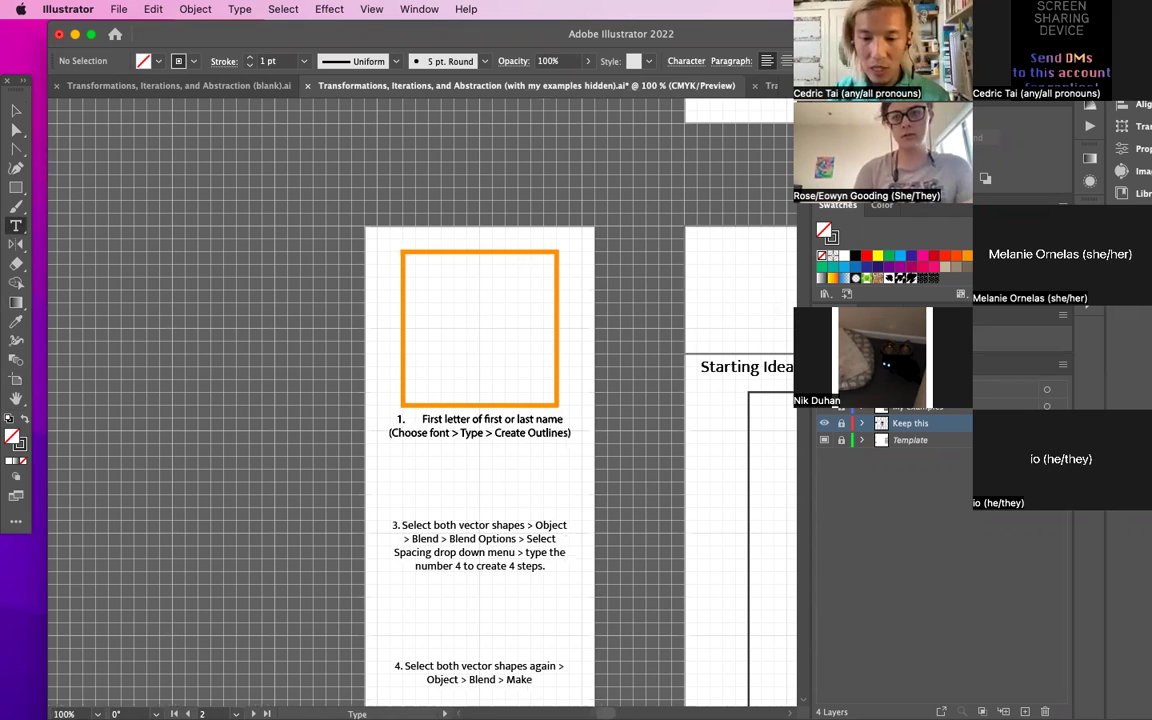
left_click(912, 390)
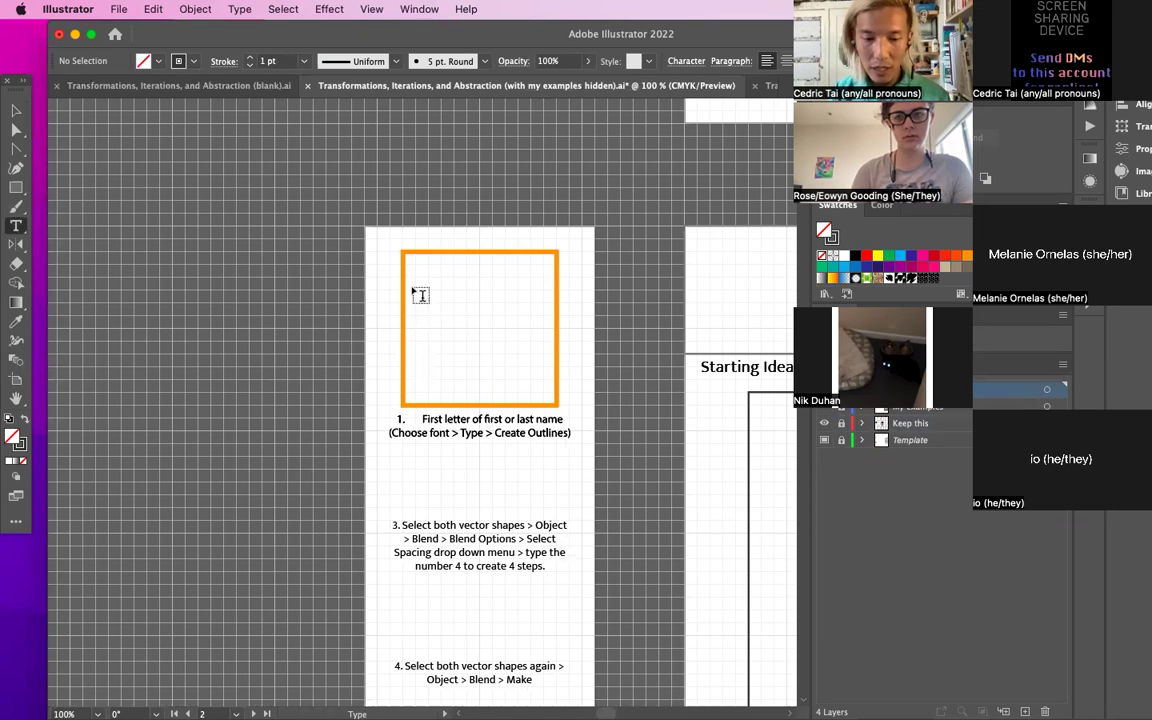
left_click_drag(417, 266, 545, 395)
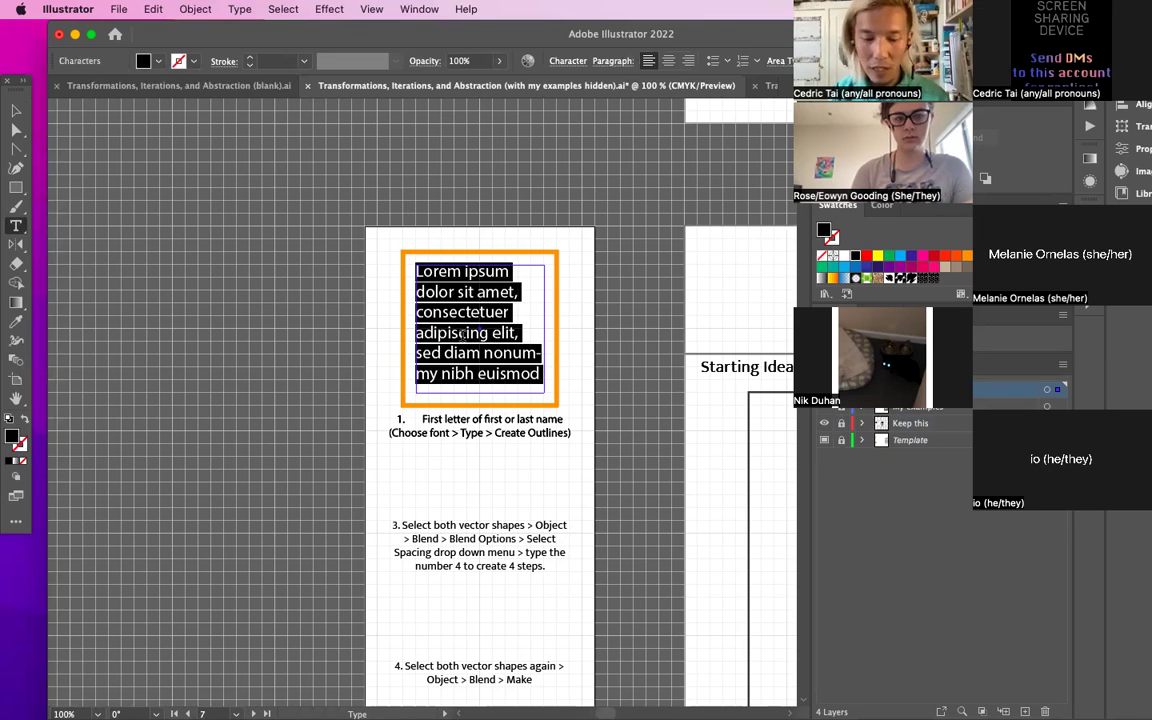
Step: Replace the placeholder text in the orange square with the single letter c
type("C")
key("shift+Left")
type("t")
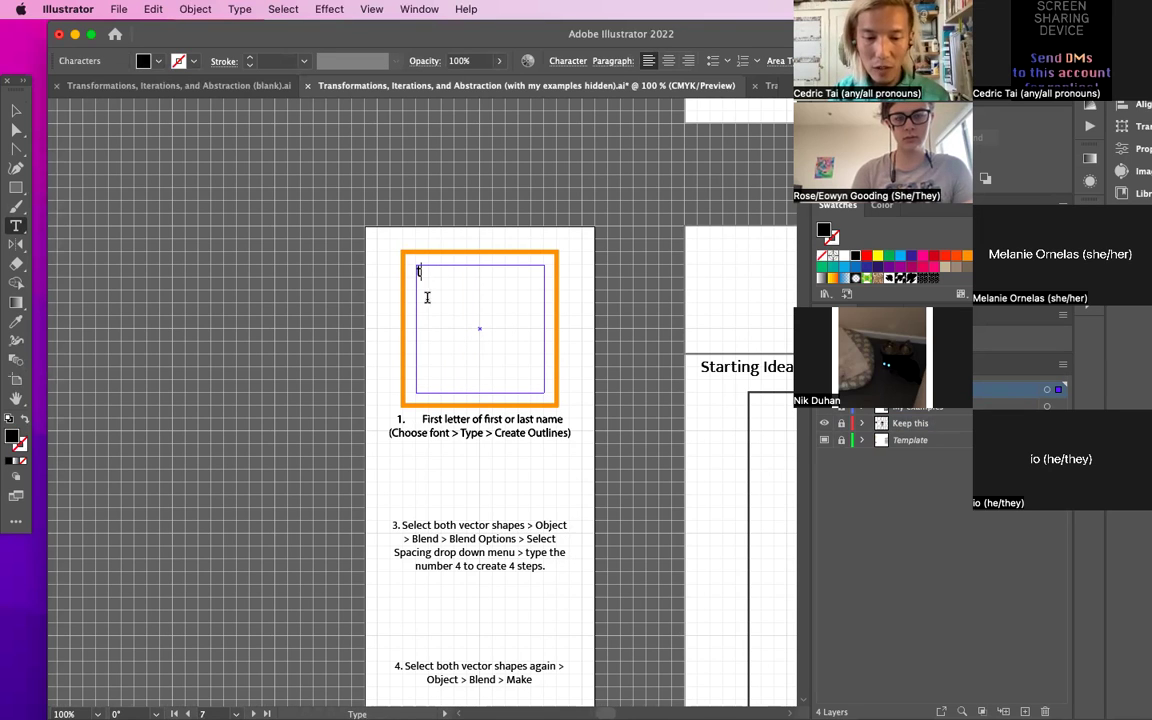
left_click_drag(435, 279, 374, 277)
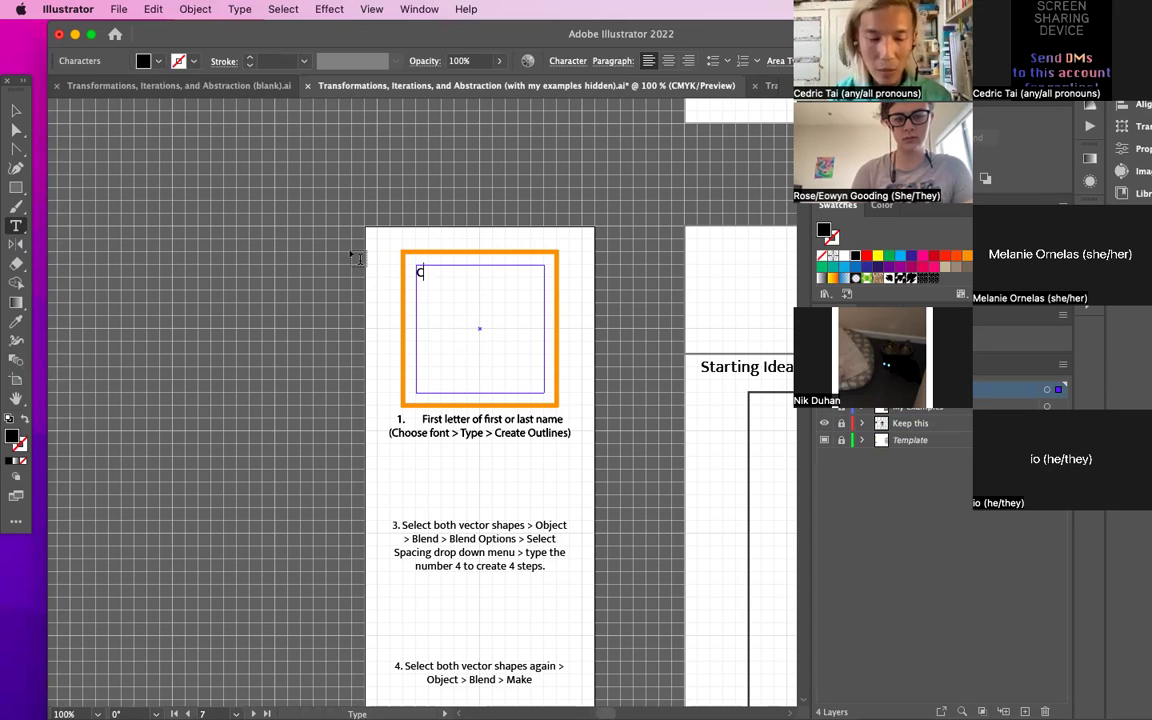
left_click(16, 110)
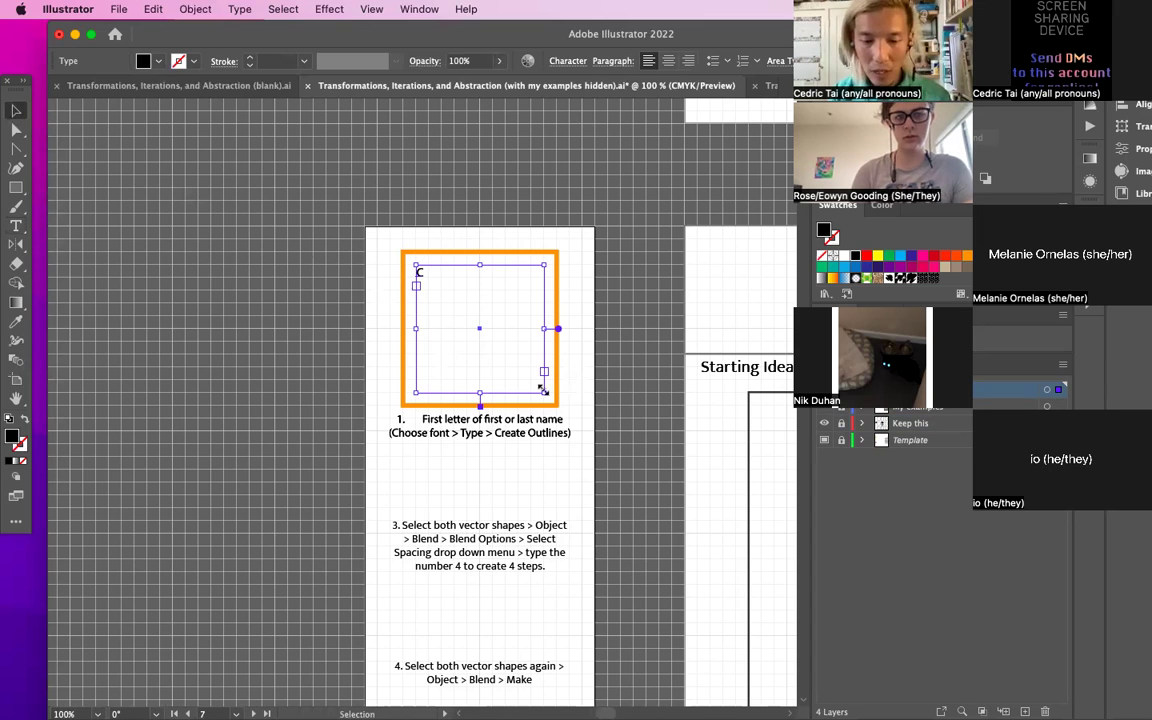
Step: Shrink the text frame around the c and place a copy of the letter just beside it
left_click_drag(404, 252, 436, 282)
left_click(408, 285)
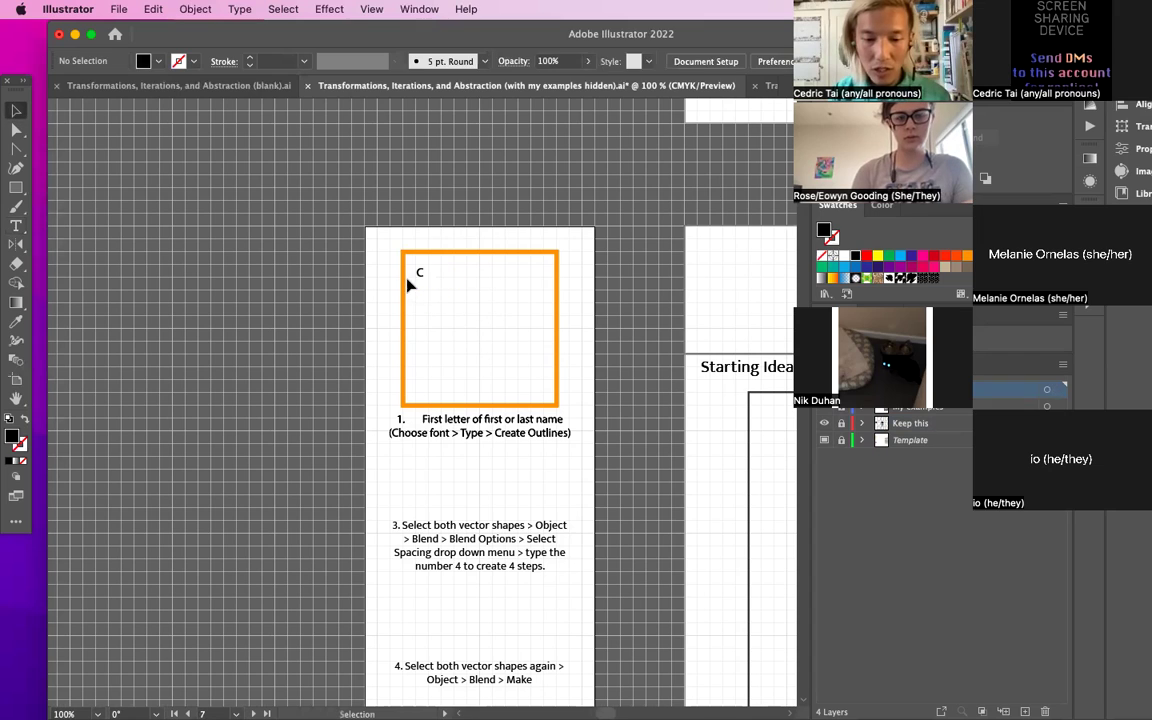
left_click(420, 274)
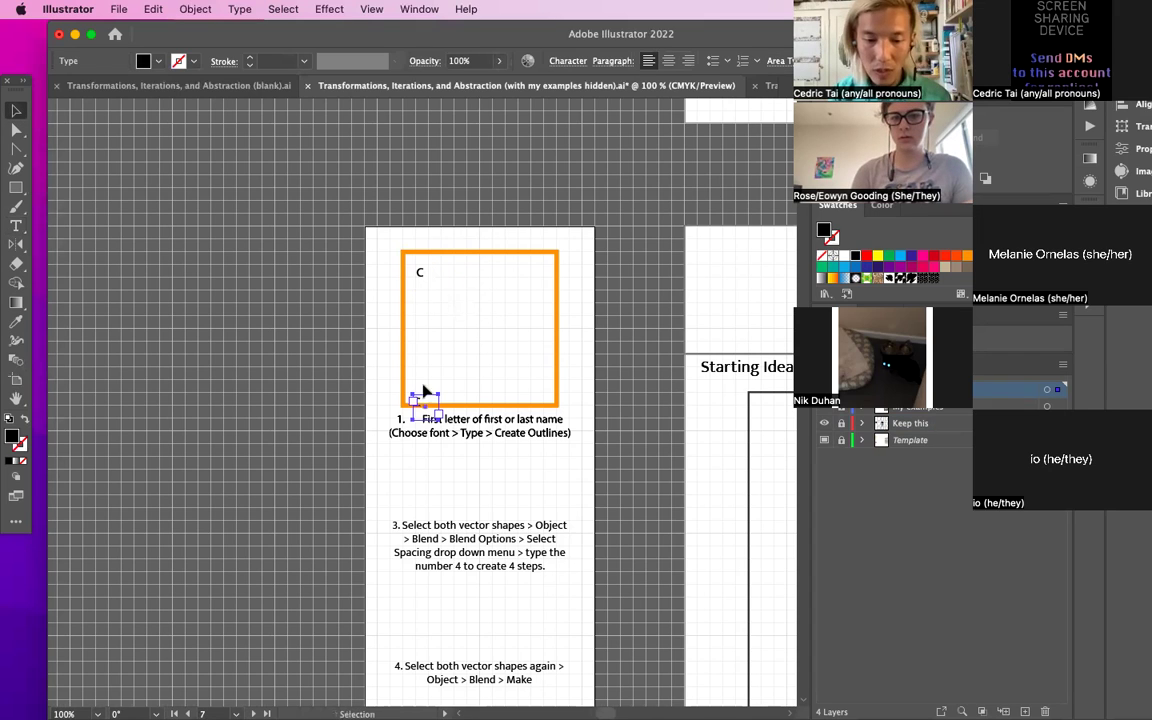
key("super+a")
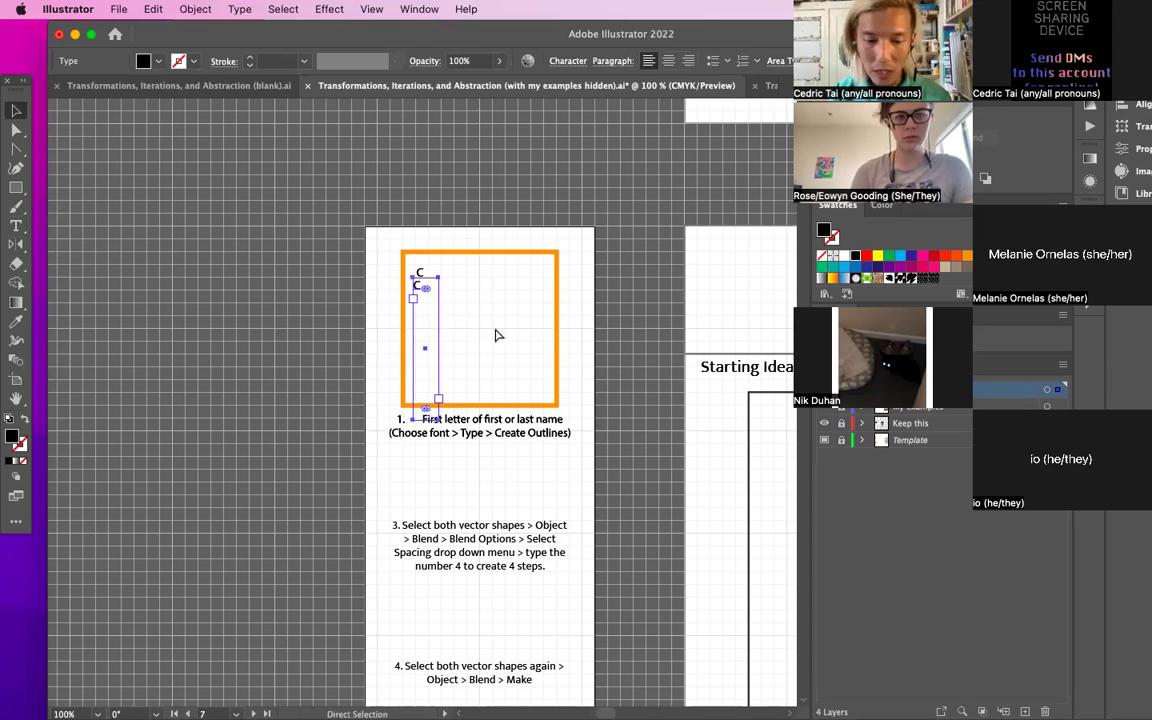
left_click(496, 334)
left_click_drag(428, 406, 444, 279)
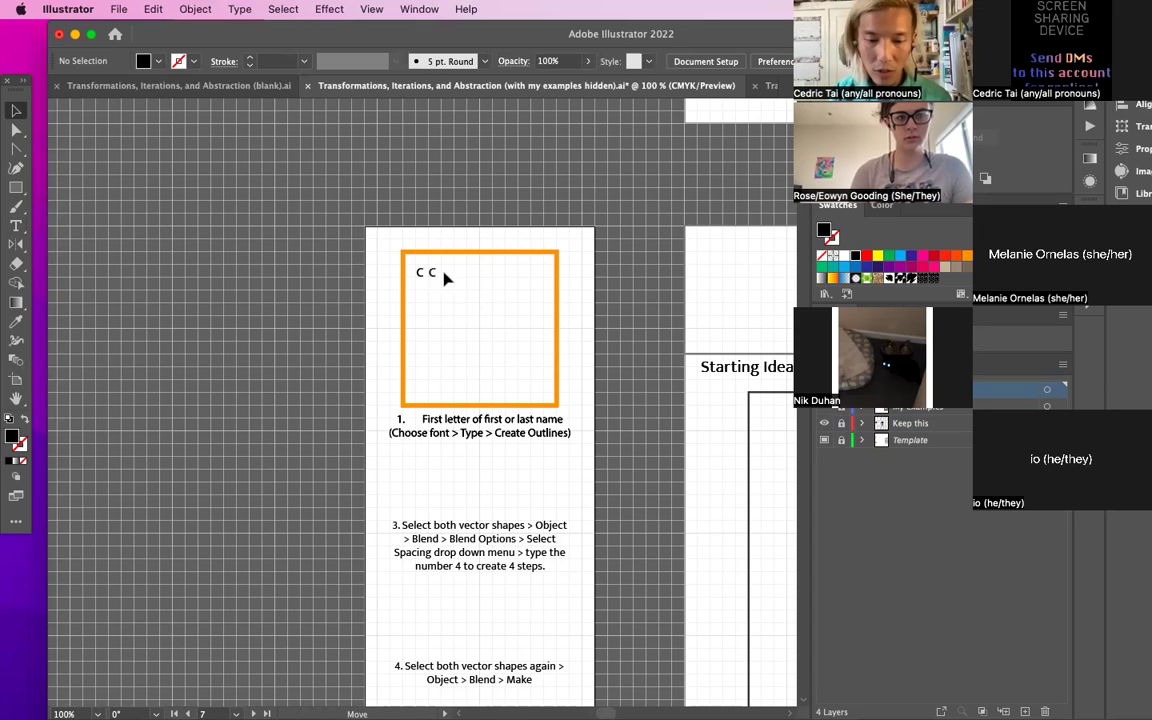
left_click(437, 277)
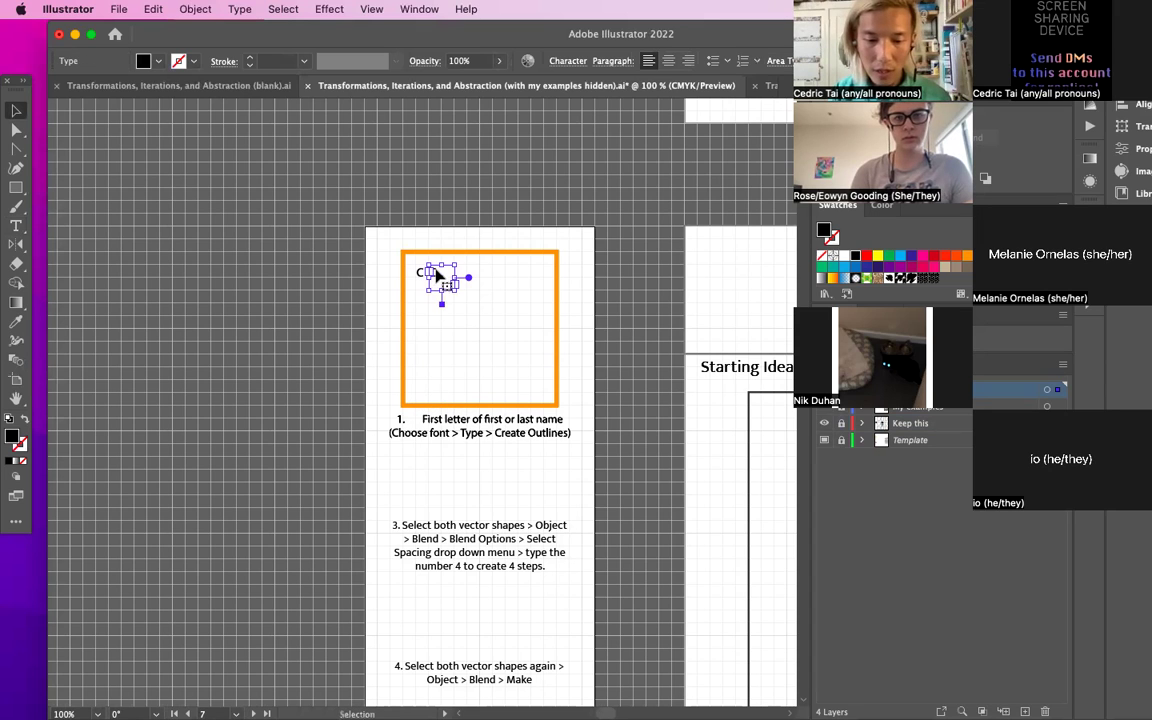
Step: Change the copied letter to e and enlarge both text frames across the upper half of the orange square
double_click(437, 279)
type("e")
key("Escape")
left_click(447, 324)
left_click(432, 277)
left_click_drag(446, 292, 538, 346)
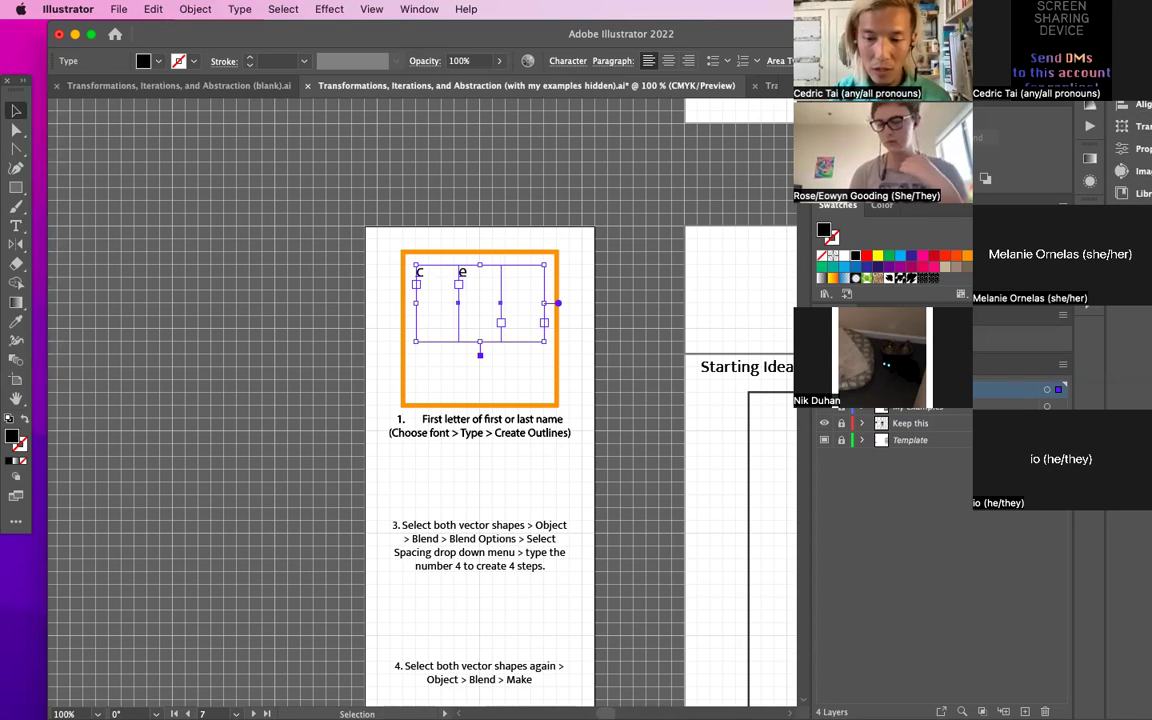
Step: Set the font size of both letters to 60 pt
key("super+t")
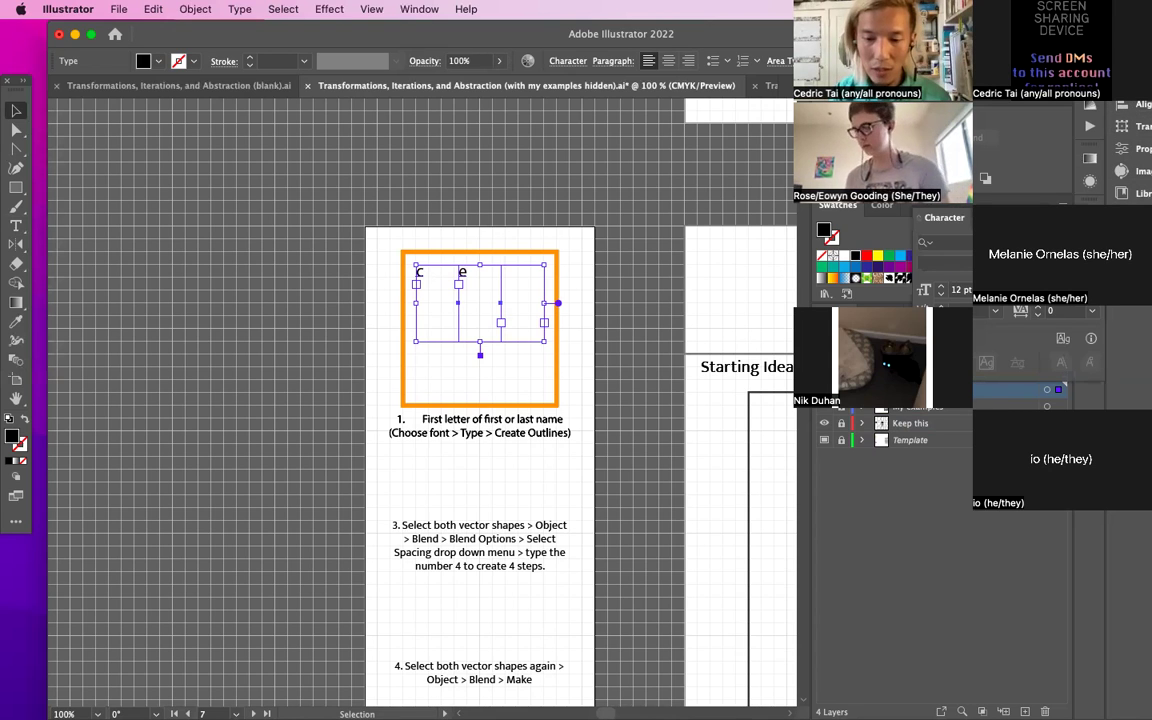
left_click(1005, 289)
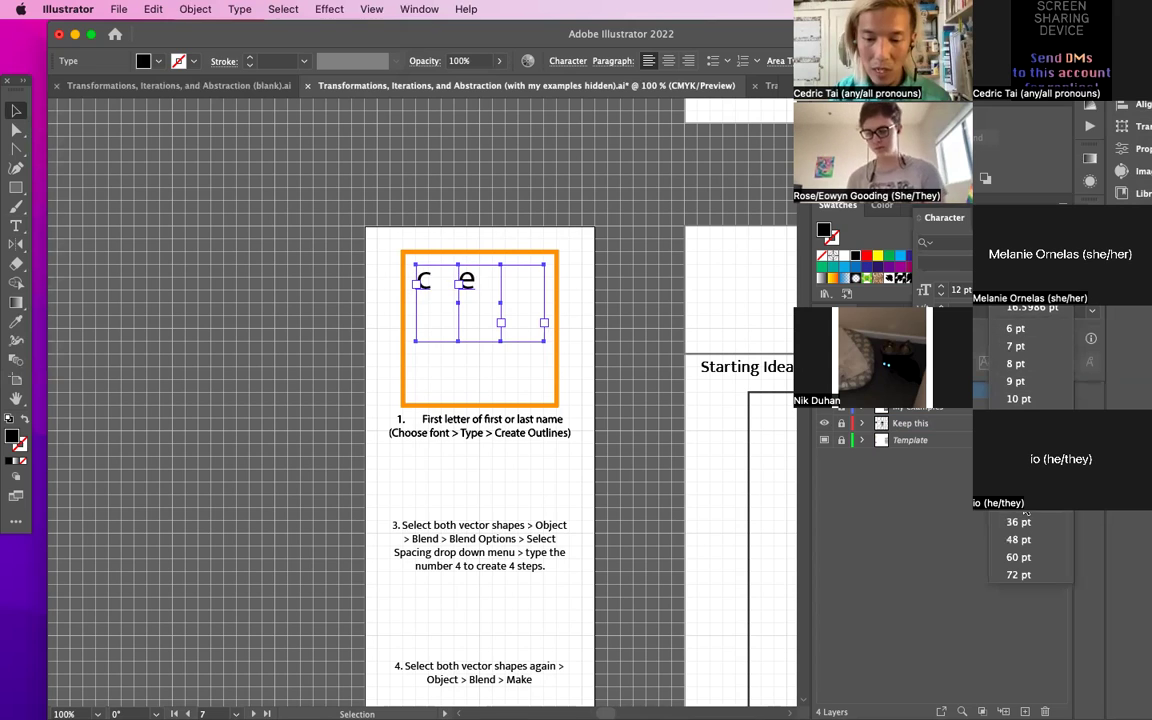
left_click(1017, 557)
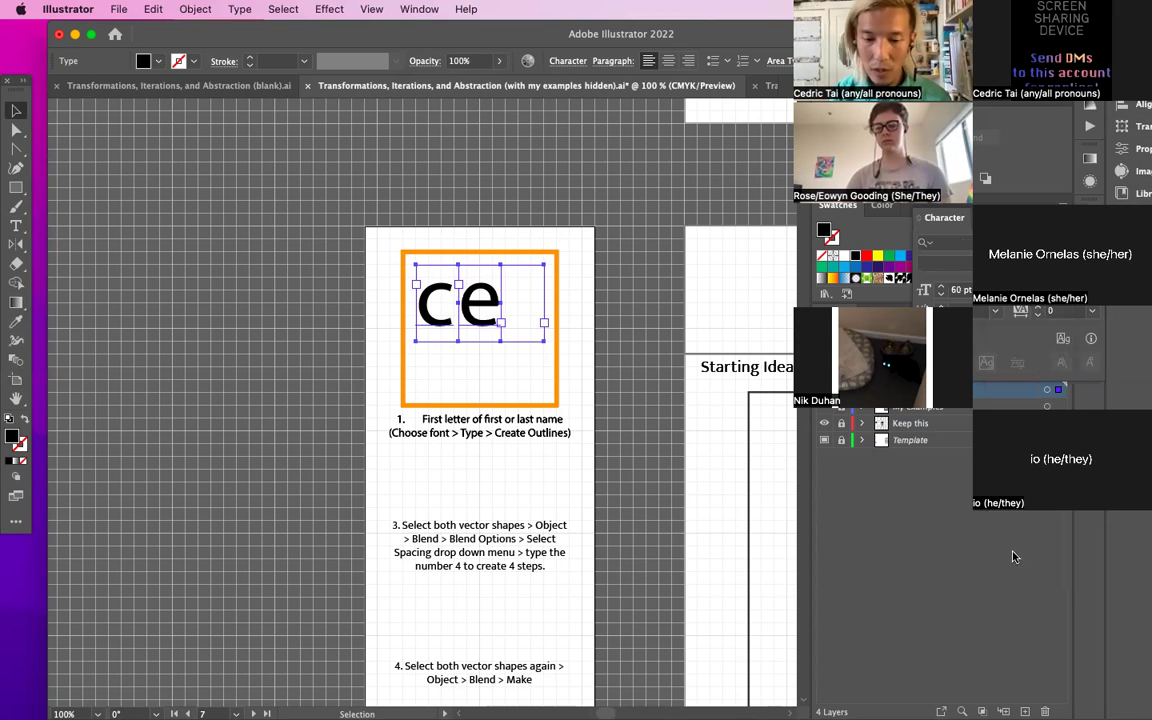
left_click(430, 184)
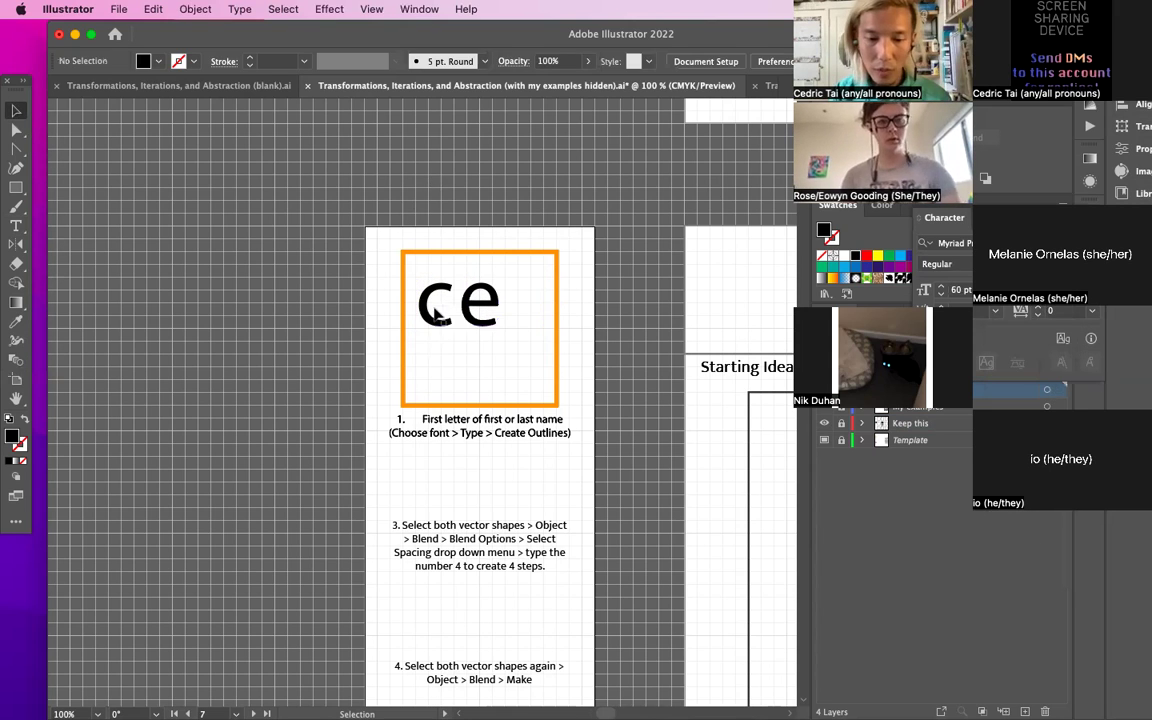
left_click(448, 304)
left_click_drag(505, 344, 548, 388)
key("super+z")
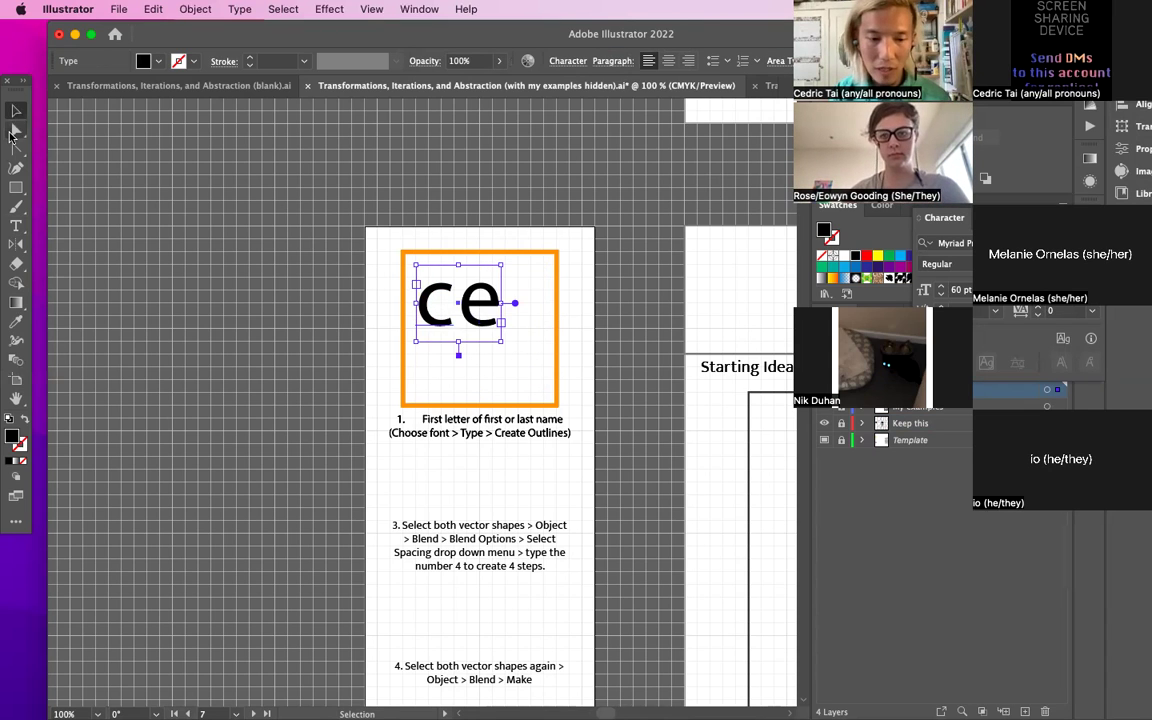
left_click(541, 292)
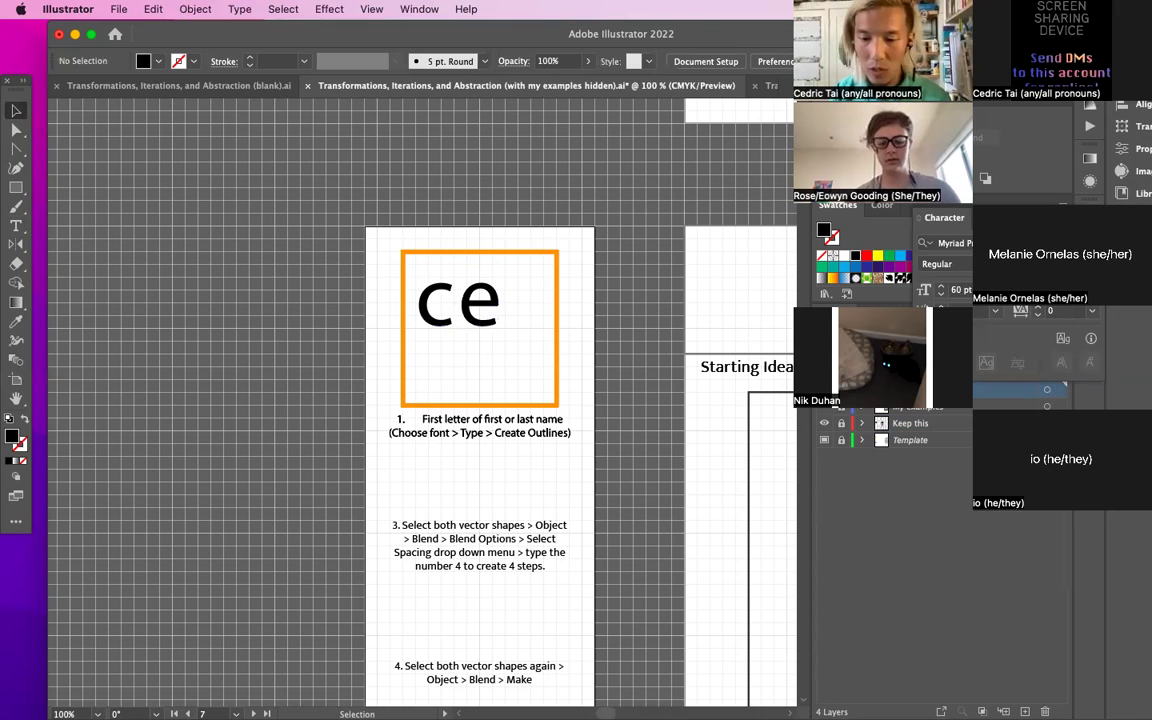
Step: Move the e horizontally away from the c and enlarge the text frames of both letters
left_click(446, 298)
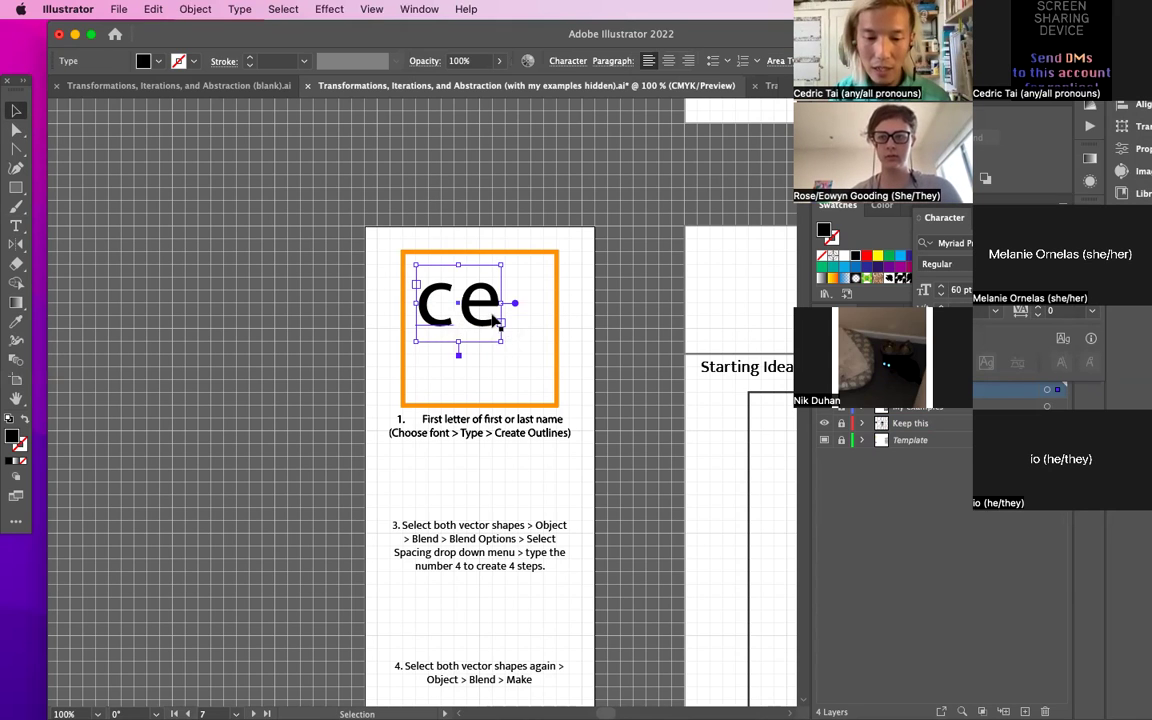
left_click(527, 300)
left_click_drag(497, 306, 532, 308)
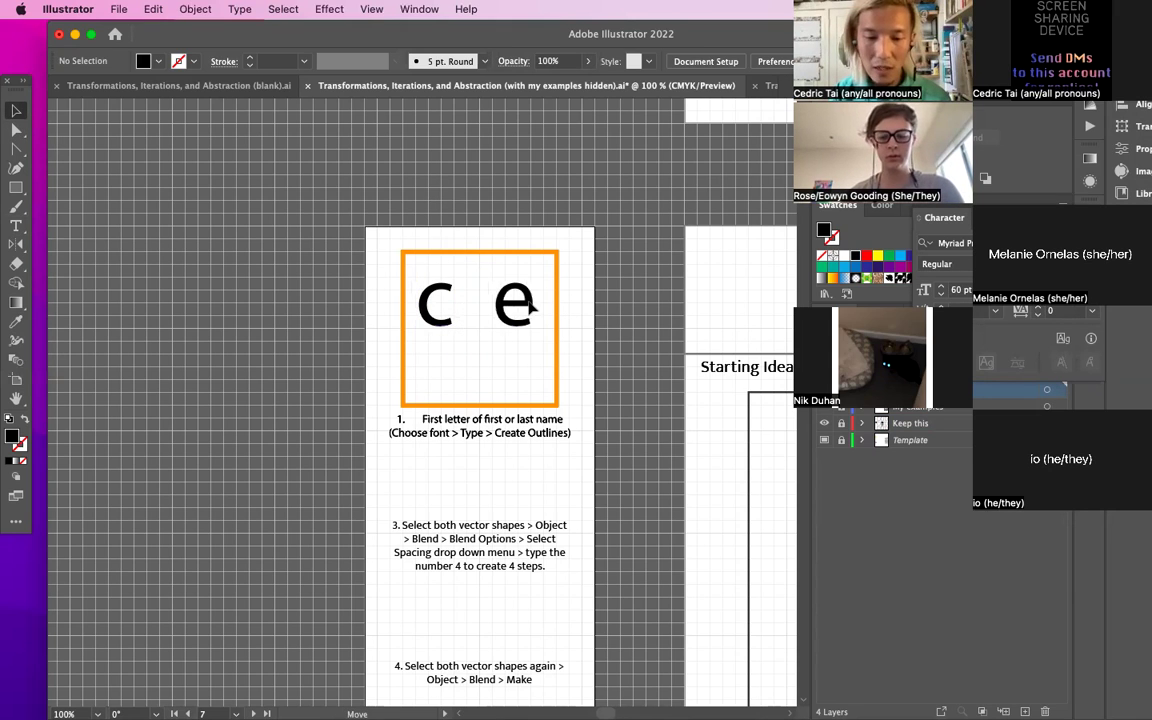
left_click(421, 319, "shift")
mouse_move(576, 340)
left_mouse_down()
mouse_move(630, 390)
mouse_move(571, 360)
mouse_move(595, 349)
left_mouse_up()
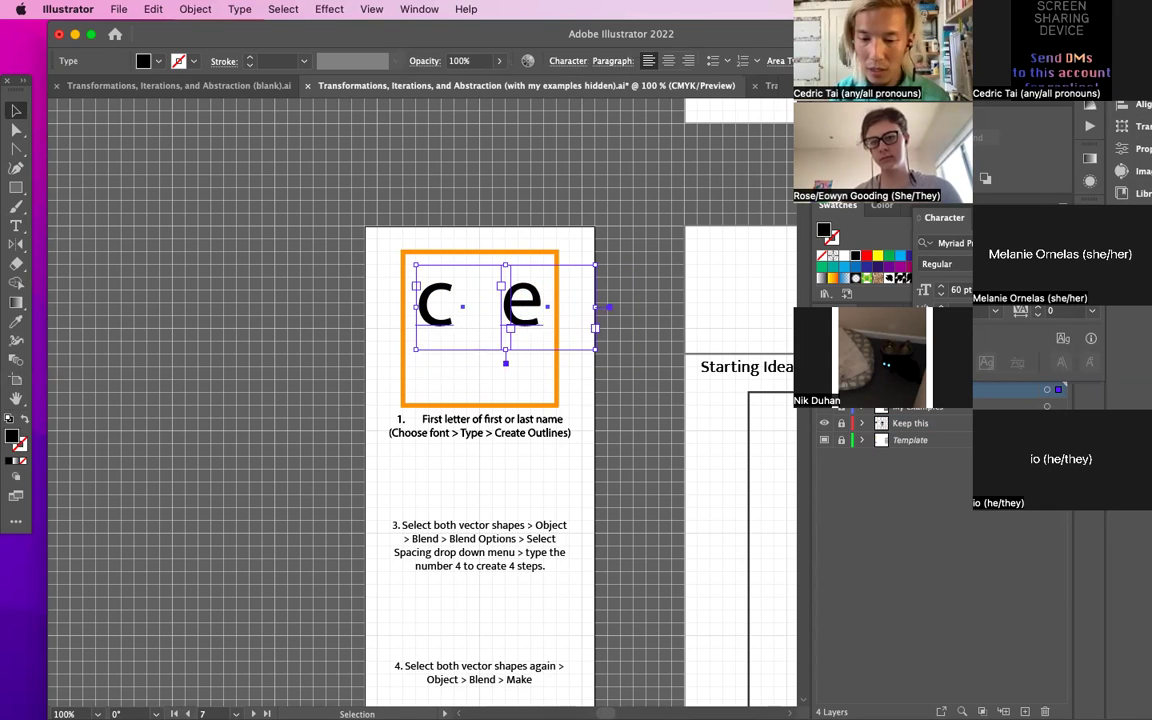
Step: Increase the font size of both letters to 72 pt
left_click(911, 285)
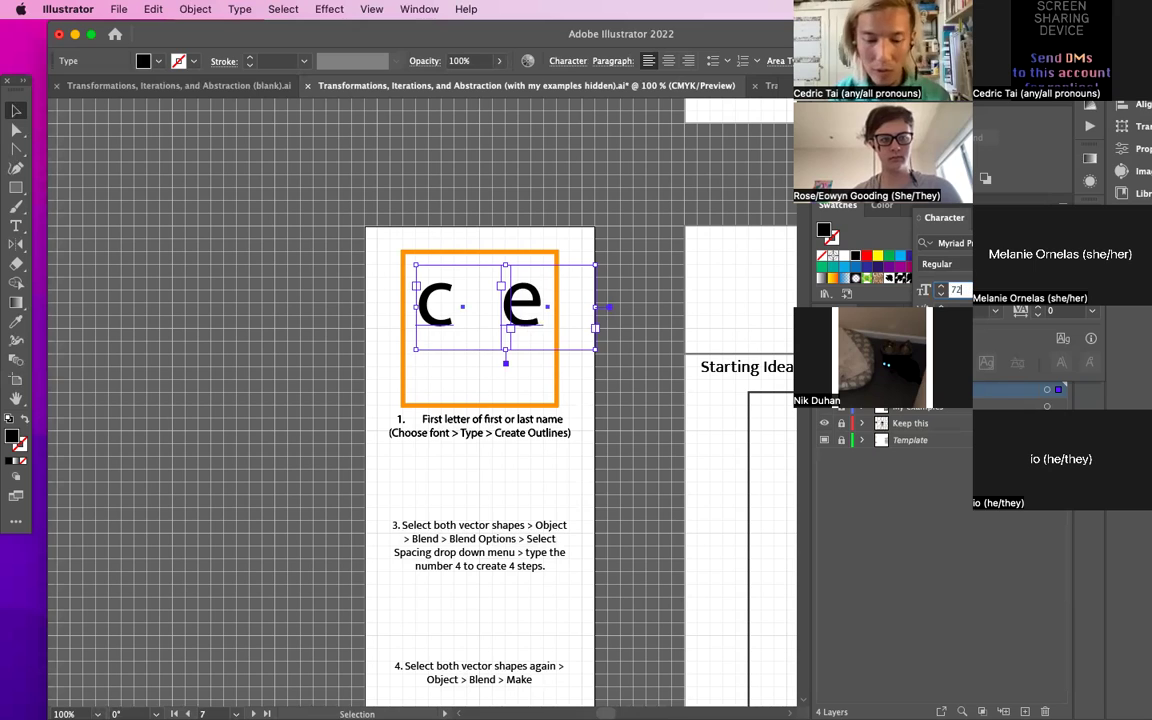
type("72")
key("Return")
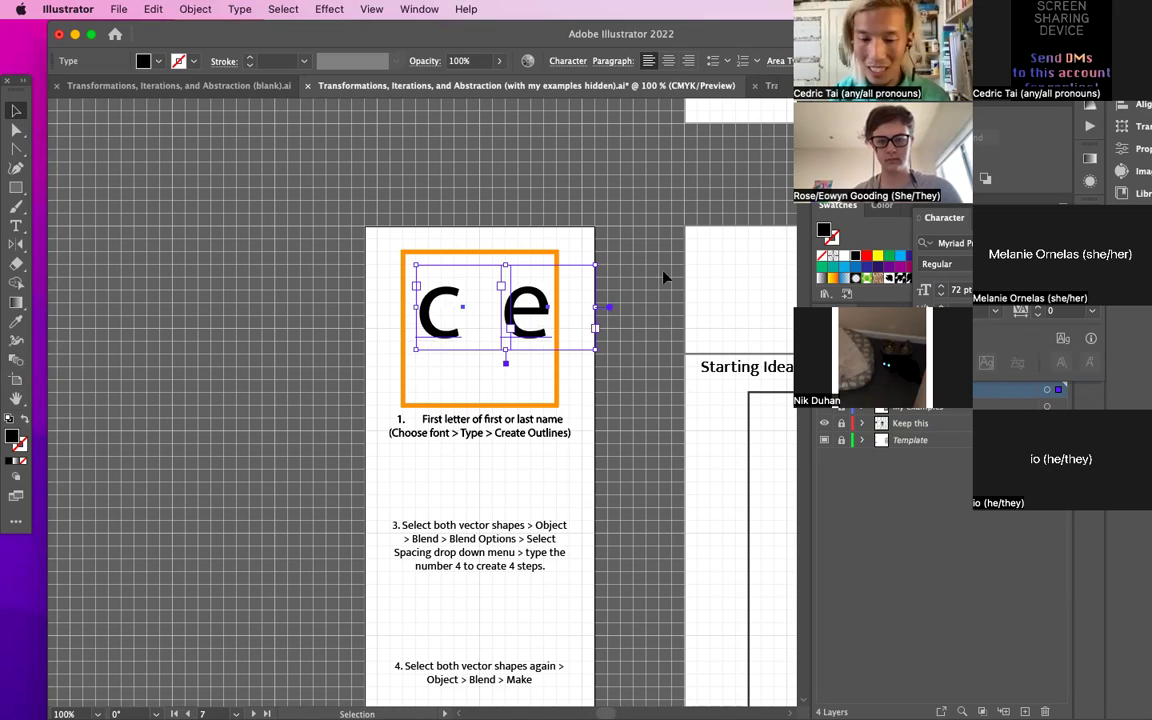
left_click(468, 283)
Step: Move the c over the orange square's left edge and place the e directly next to it
left_click(440, 300)
left_click_drag(432, 298, 381, 290)
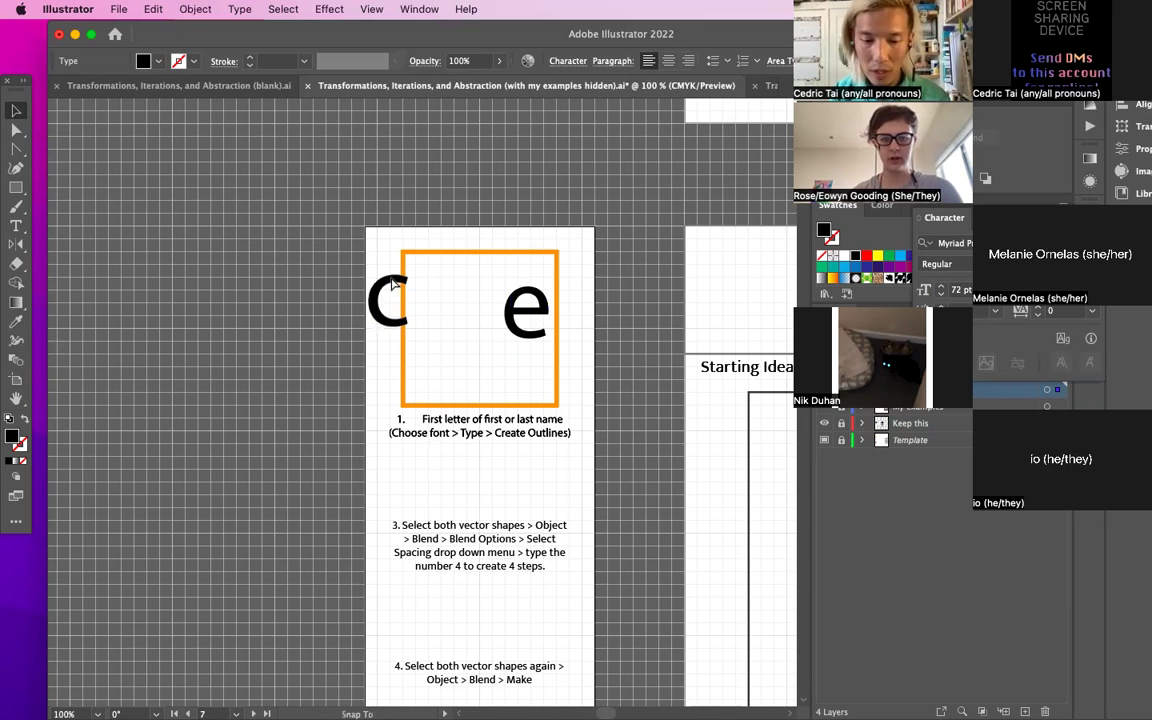
left_click_drag(536, 322, 447, 318)
Step: Place a copy of the e directly after the existing e and change the copy to the letter d
key("super+c")
key("super+v")
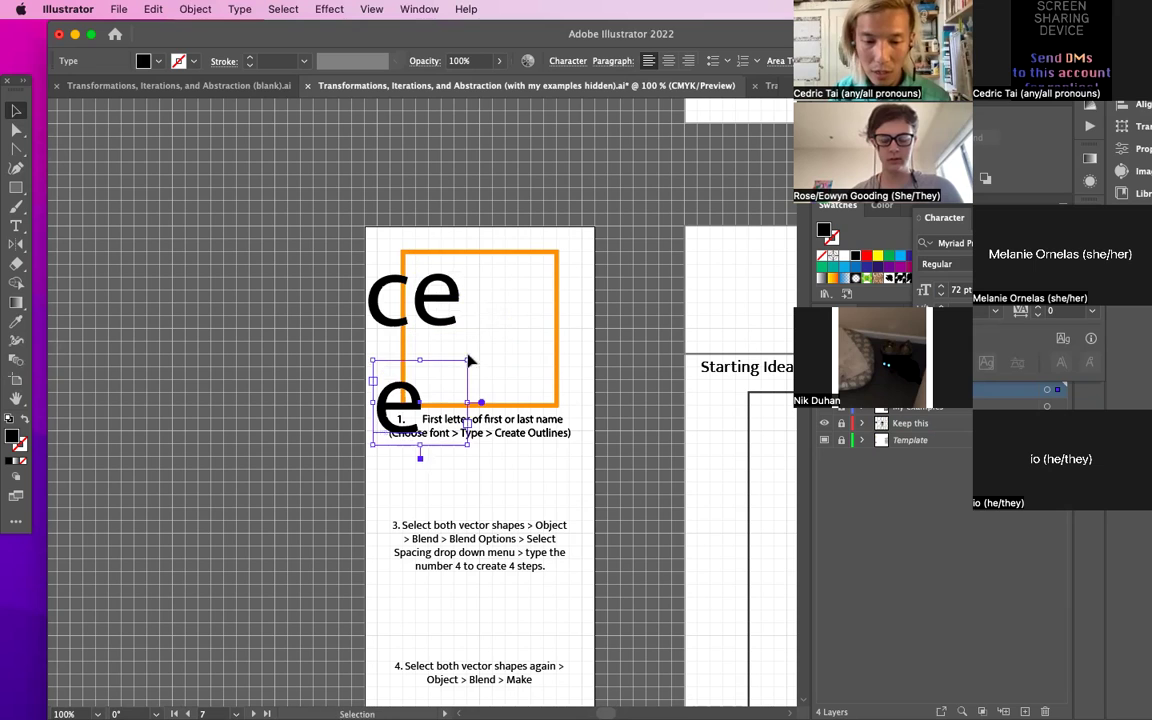
left_click_drag(419, 400, 506, 290)
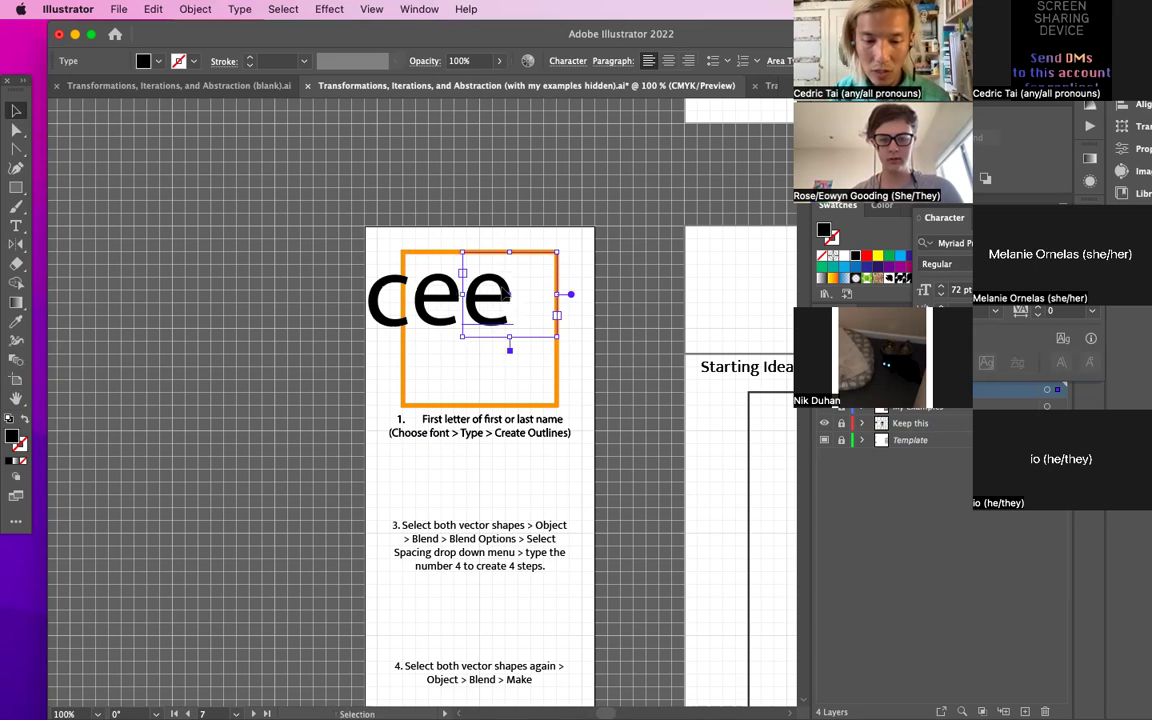
key("t")
double_click(471, 290)
type("d")
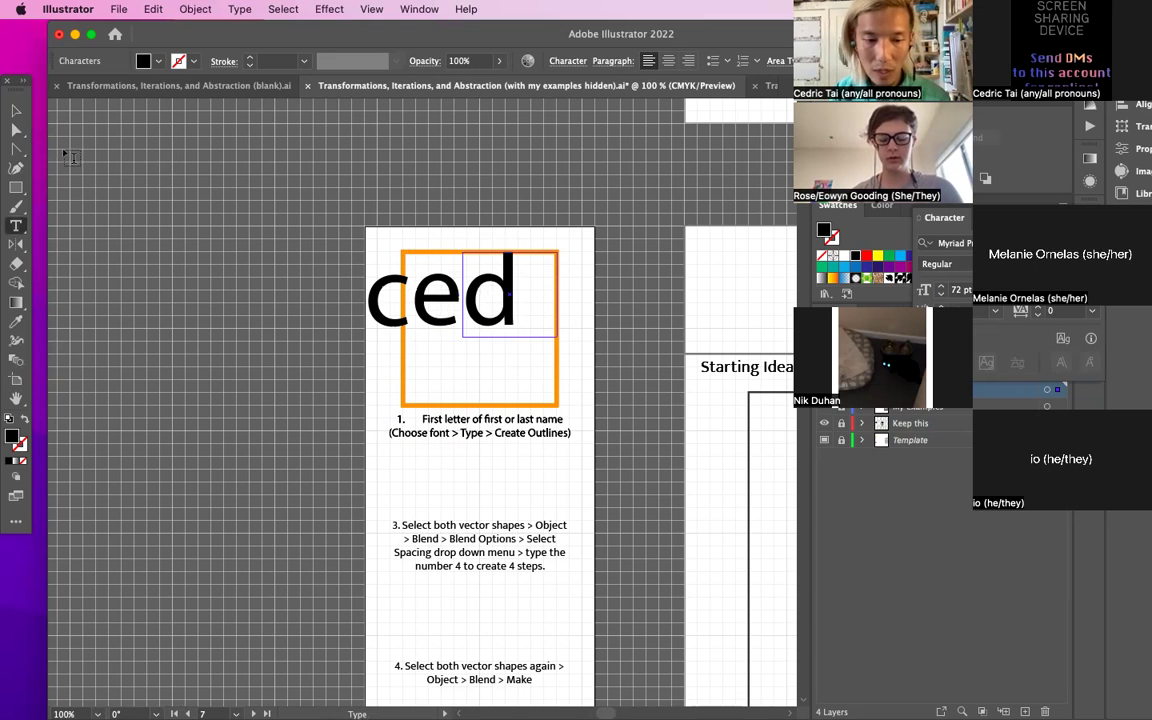
left_click(16, 109)
Step: Move the letters c, e and d together so they sit centred inside the orange square
left_click(447, 329)
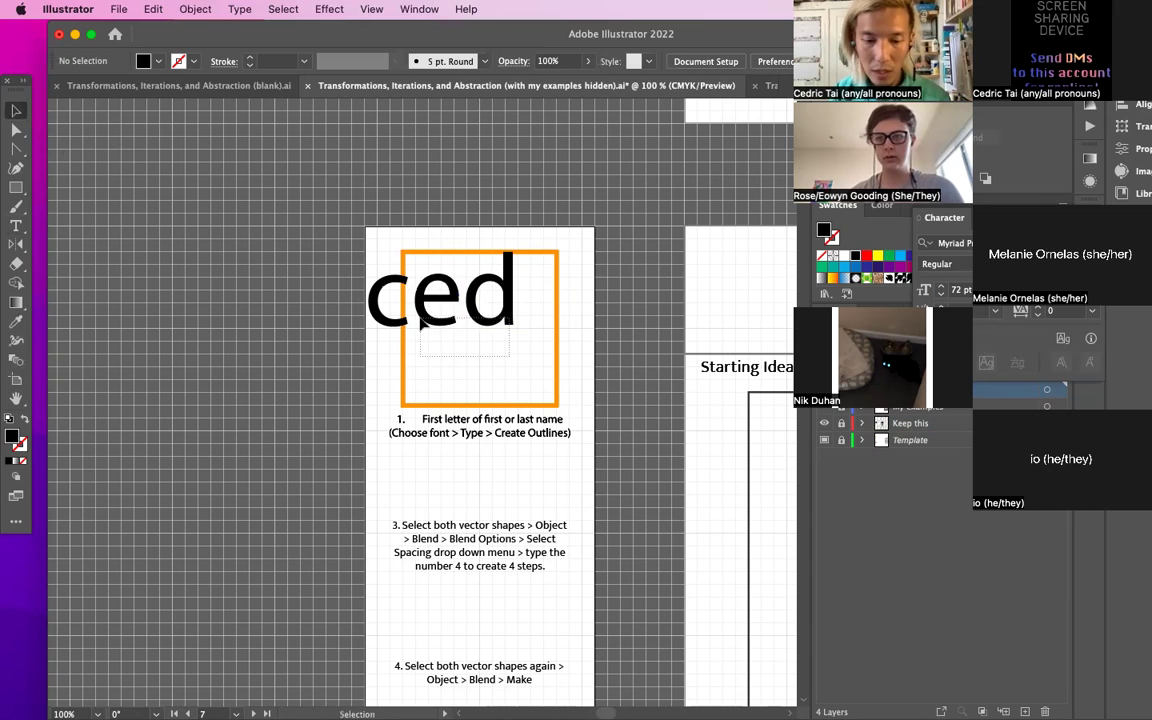
left_click(498, 314)
left_click_drag(508, 300, 508, 404)
left_click(569, 356)
left_click(578, 406)
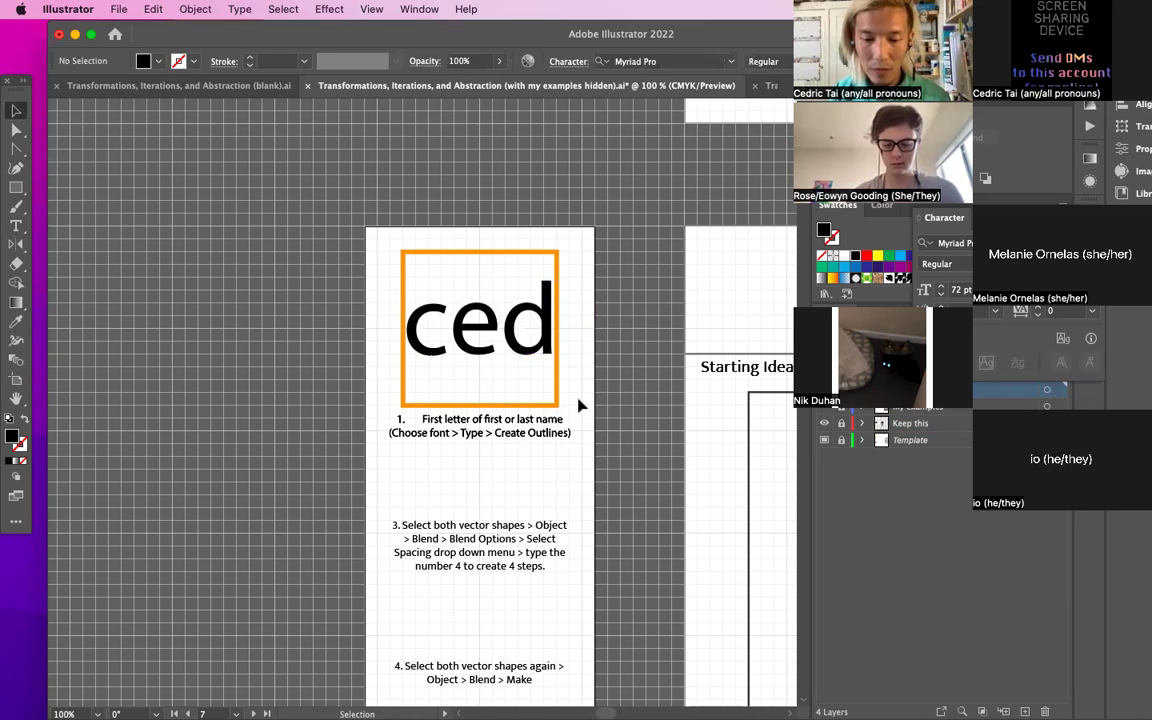
Step: Paint the letters c and e by hand inside the purple square with the 5 pt. Round brush
key("space")
scroll(579, 441, "down", 10)
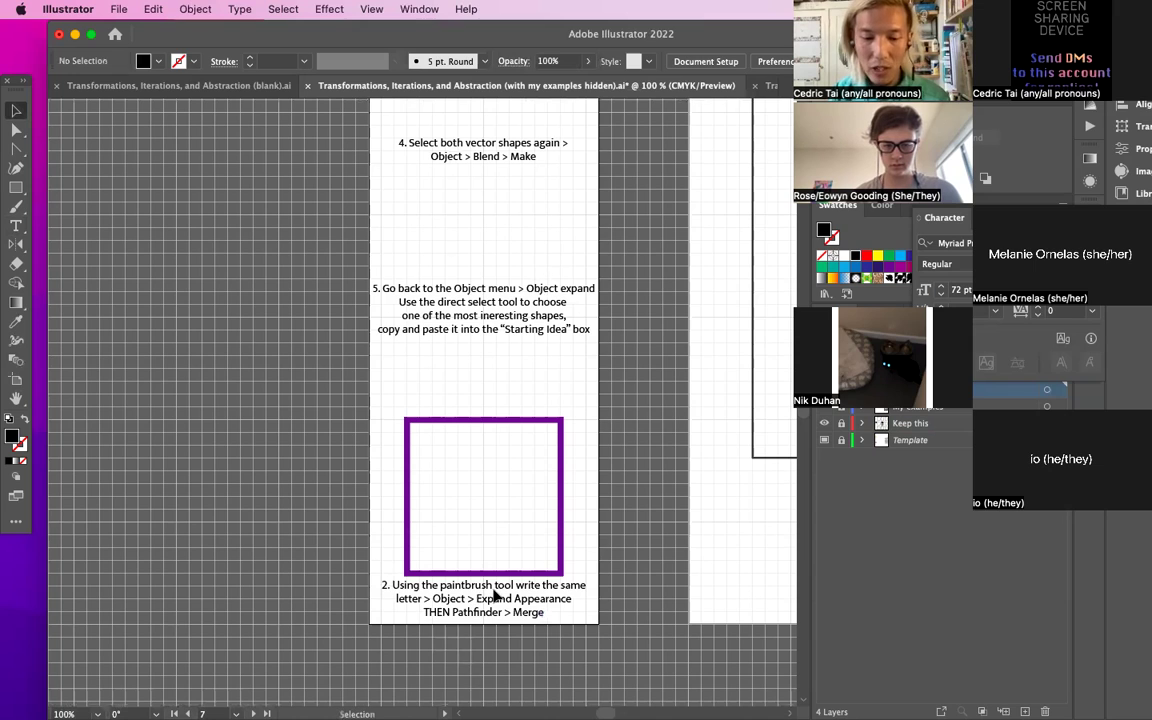
left_click(16, 206)
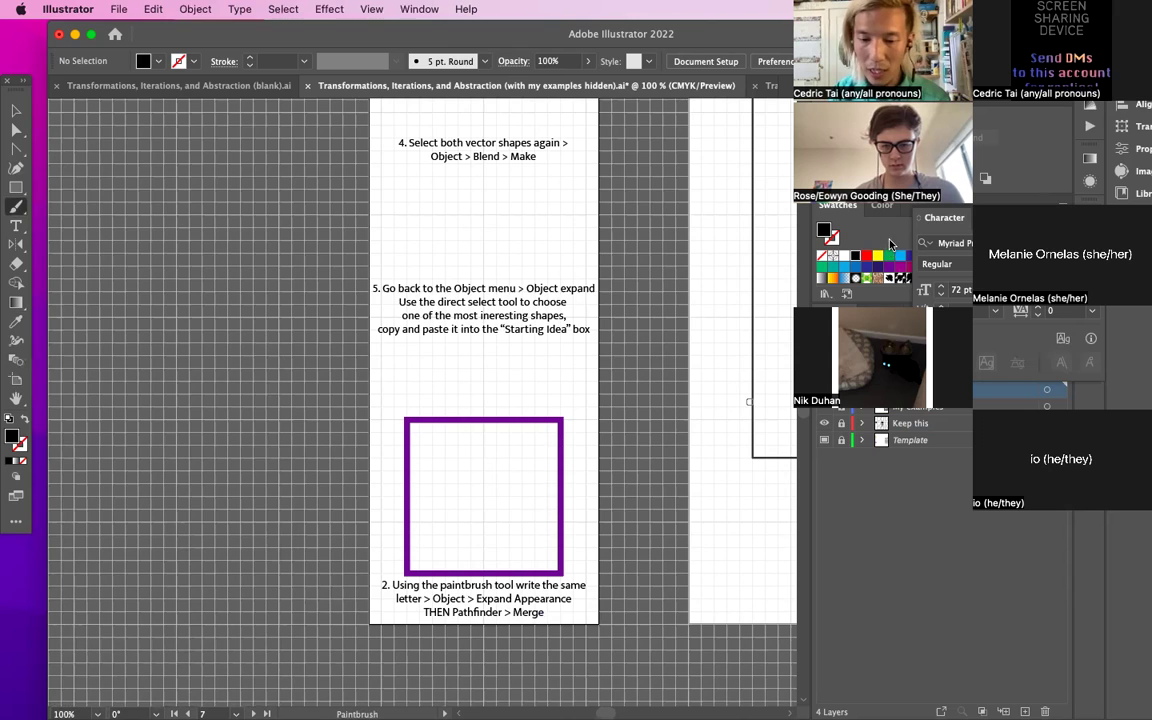
left_click(898, 287)
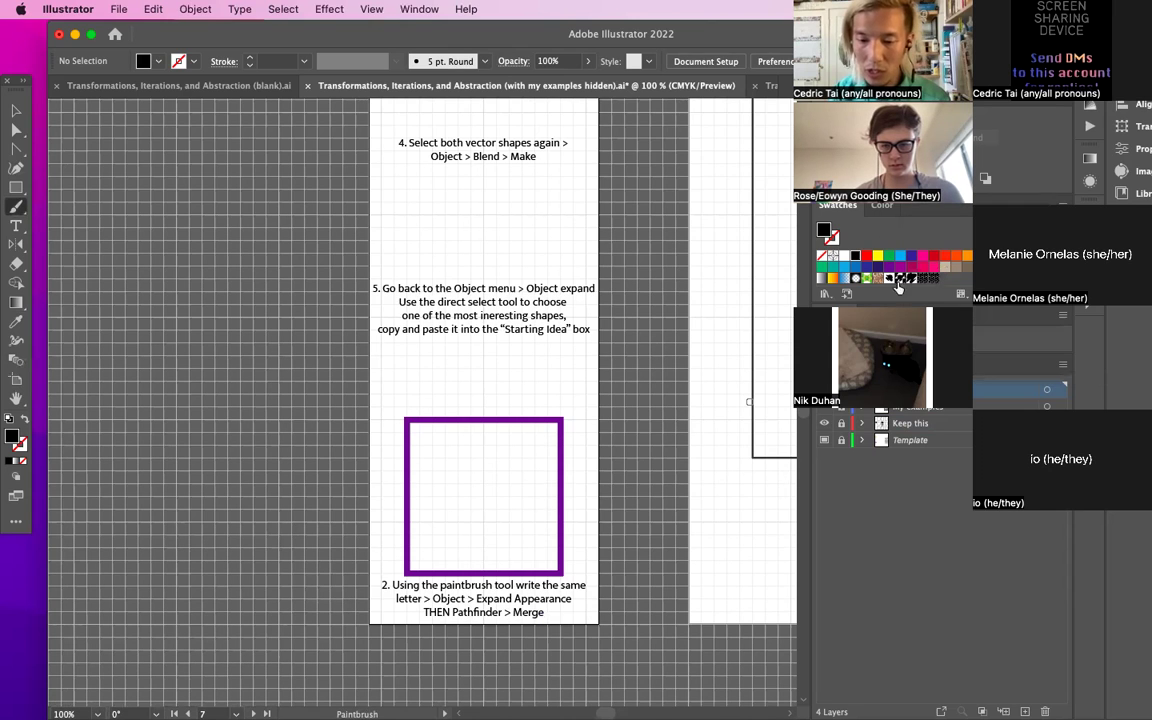
key("F5")
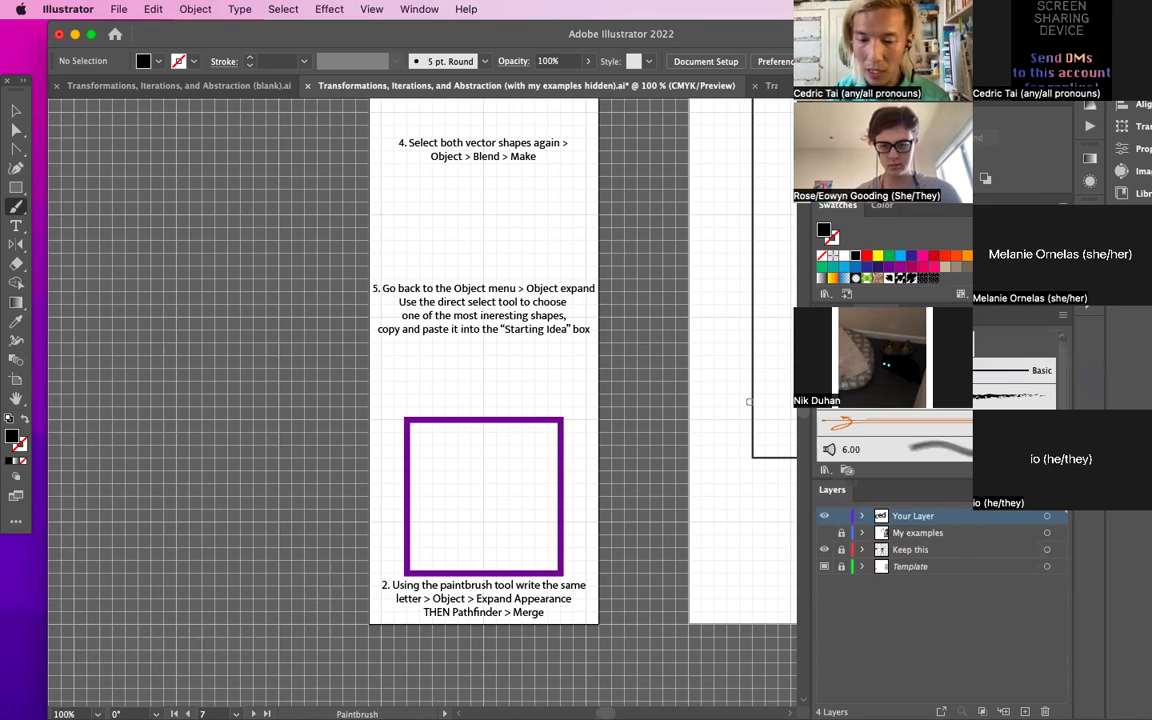
mouse_move(462, 471)
left_mouse_down()
mouse_move(426, 480)
mouse_move(413, 504)
mouse_move(425, 526)
mouse_move(535, 473)
mouse_move(520, 459)
mouse_move(526, 476)
mouse_move(486, 489)
mouse_move(516, 513)
left_mouse_up()
Step: Apply the 3 pt. Oval brush to the painted e
left_click(16, 110)
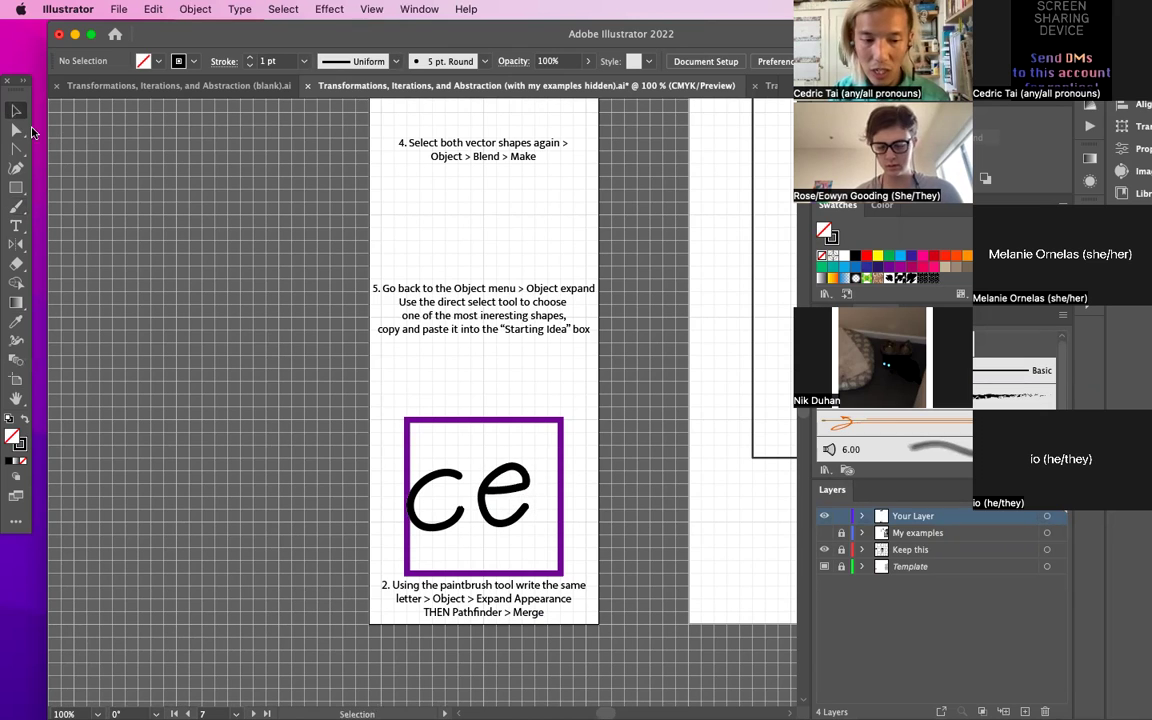
left_click(481, 492)
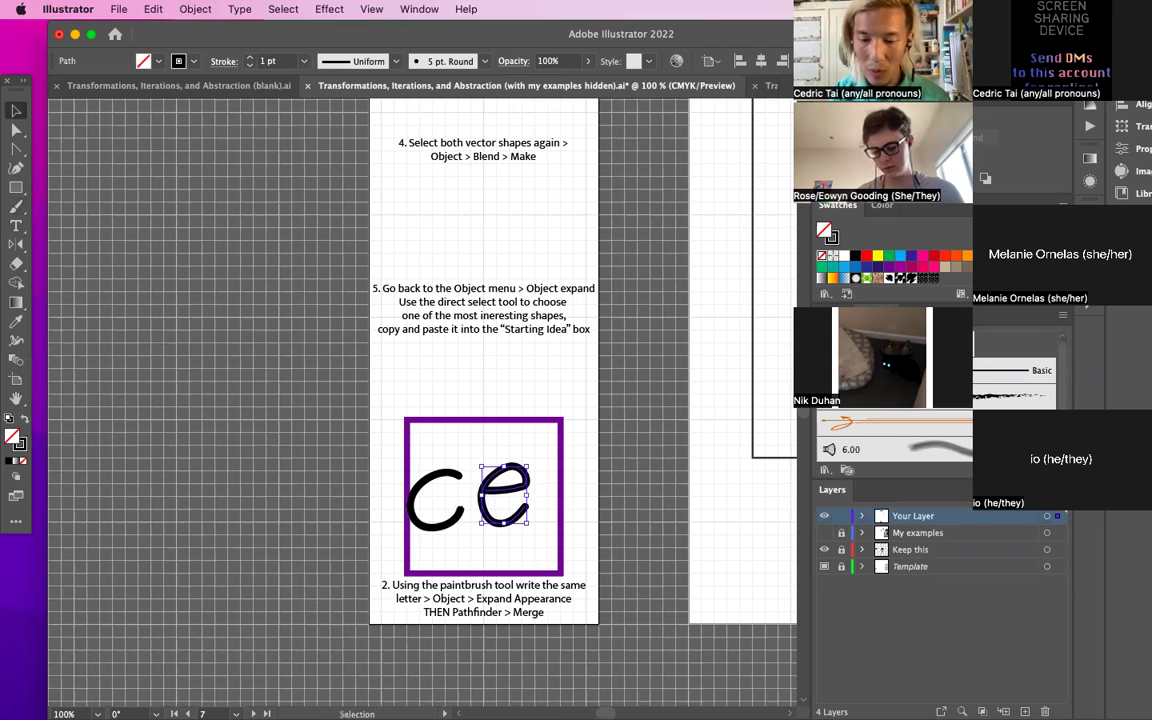
left_click(926, 344)
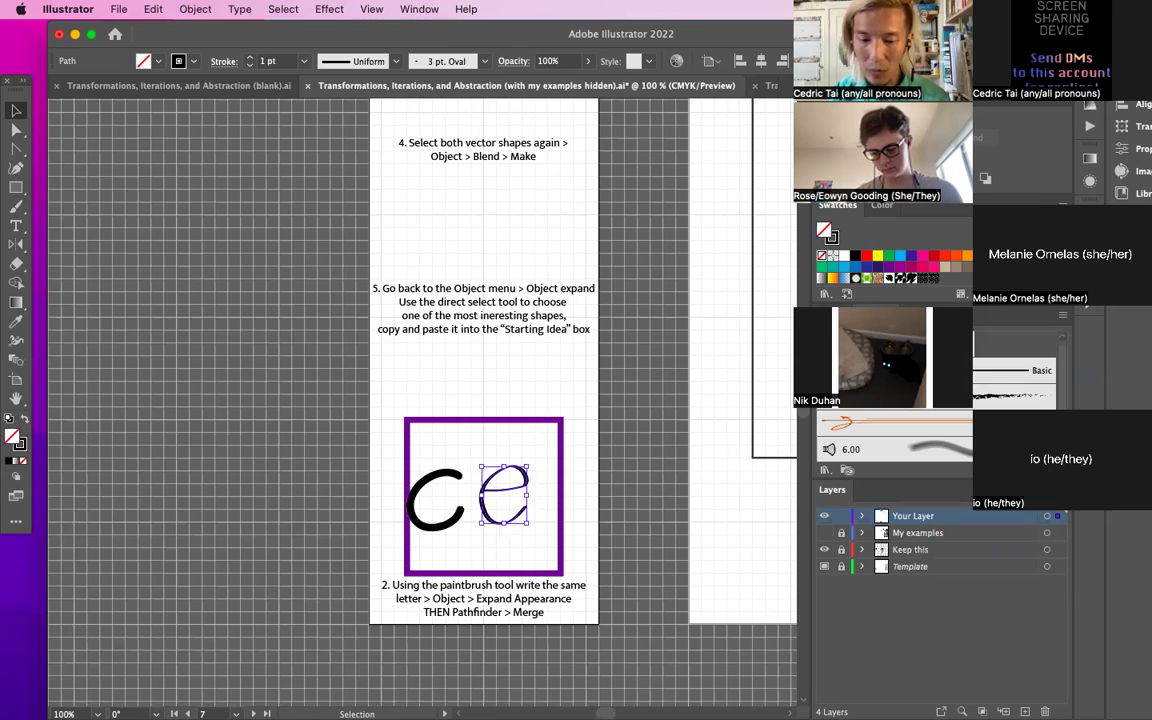
left_click(450, 445)
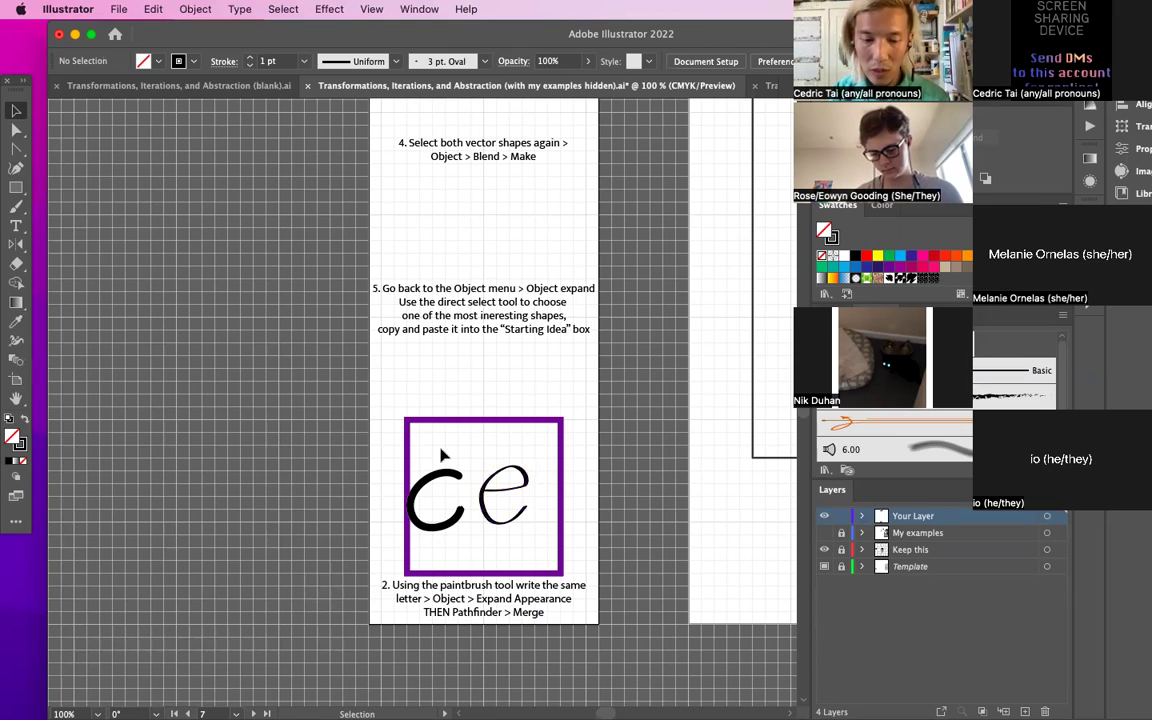
Step: Paint the letter d directly after the e and apply the Touch Calligraphic Brush to it
left_click(16, 206)
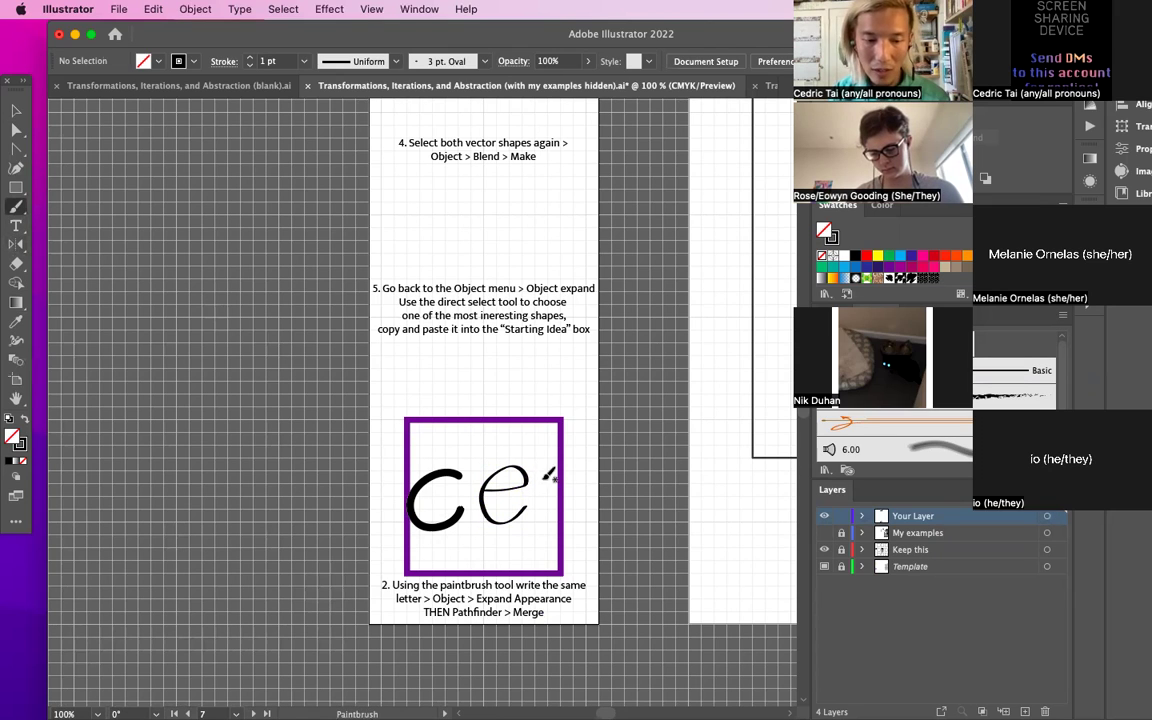
mouse_move(572, 466)
left_mouse_down()
mouse_move(537, 504)
mouse_move(551, 514)
mouse_move(578, 486)
mouse_move(574, 402)
mouse_move(591, 508)
left_mouse_up()
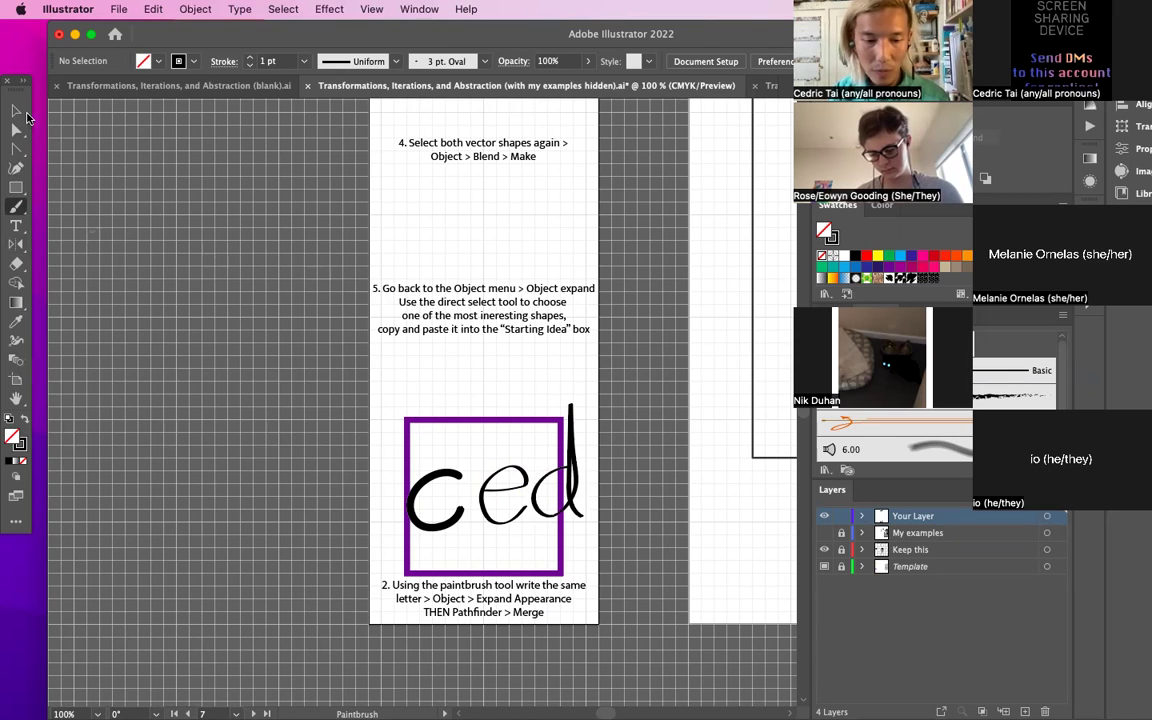
key("v")
left_click(579, 508)
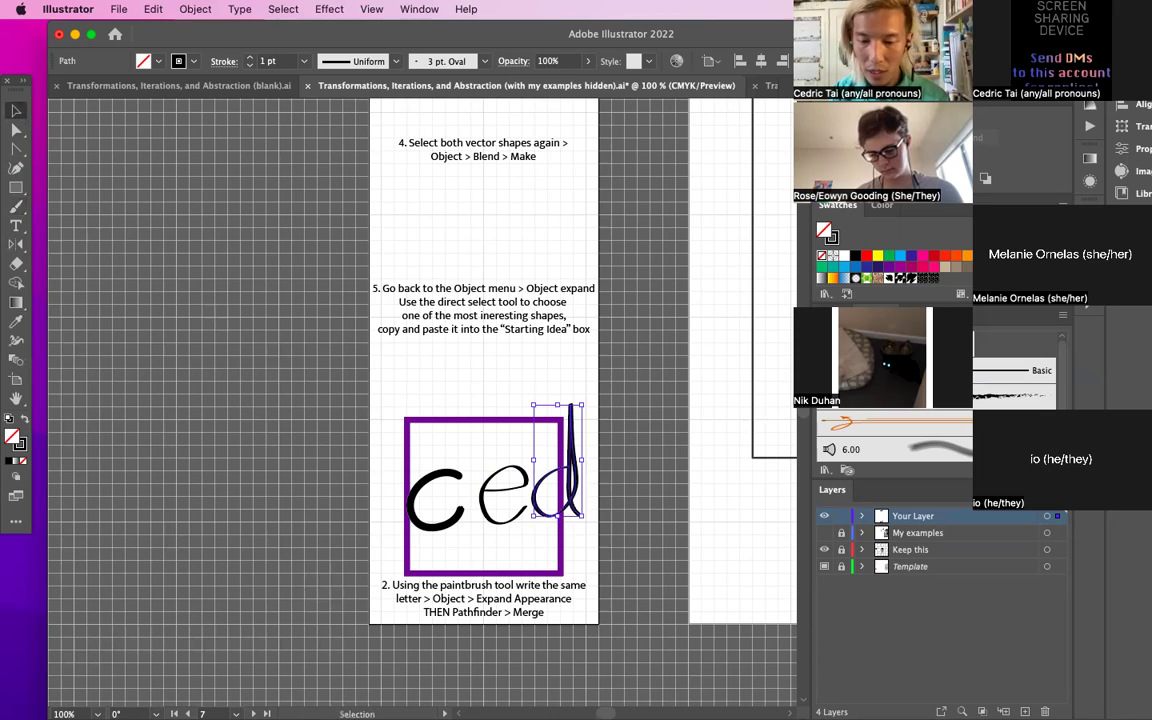
left_click(906, 344)
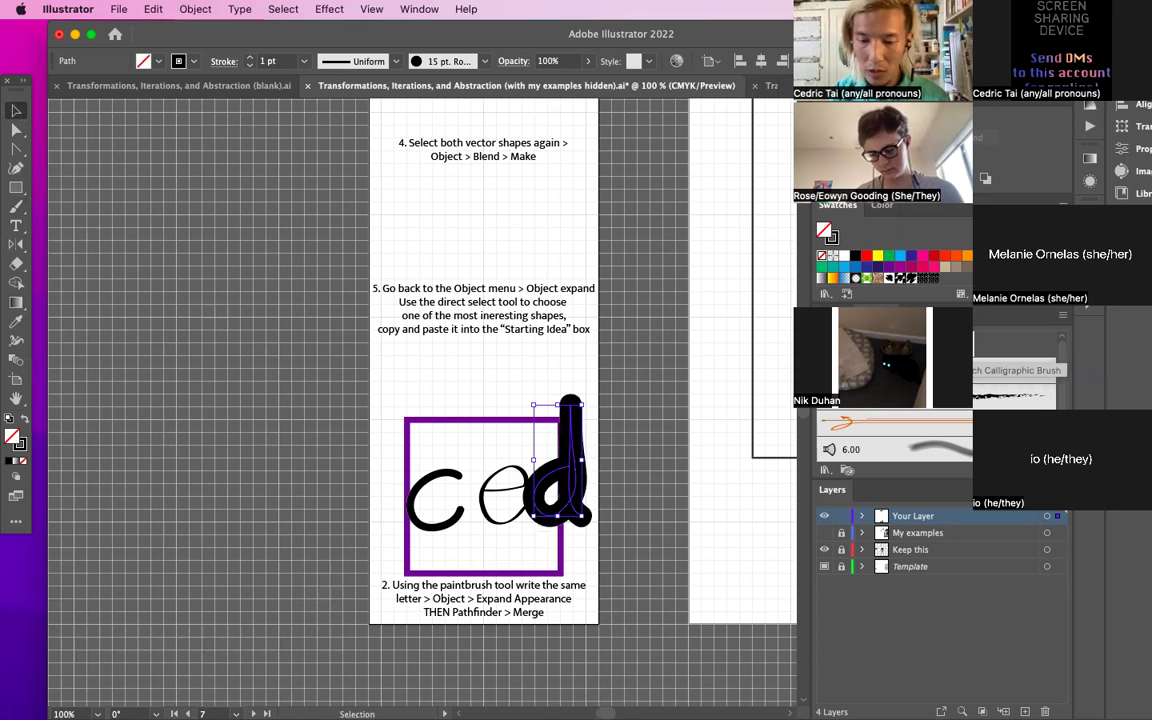
left_click(953, 346)
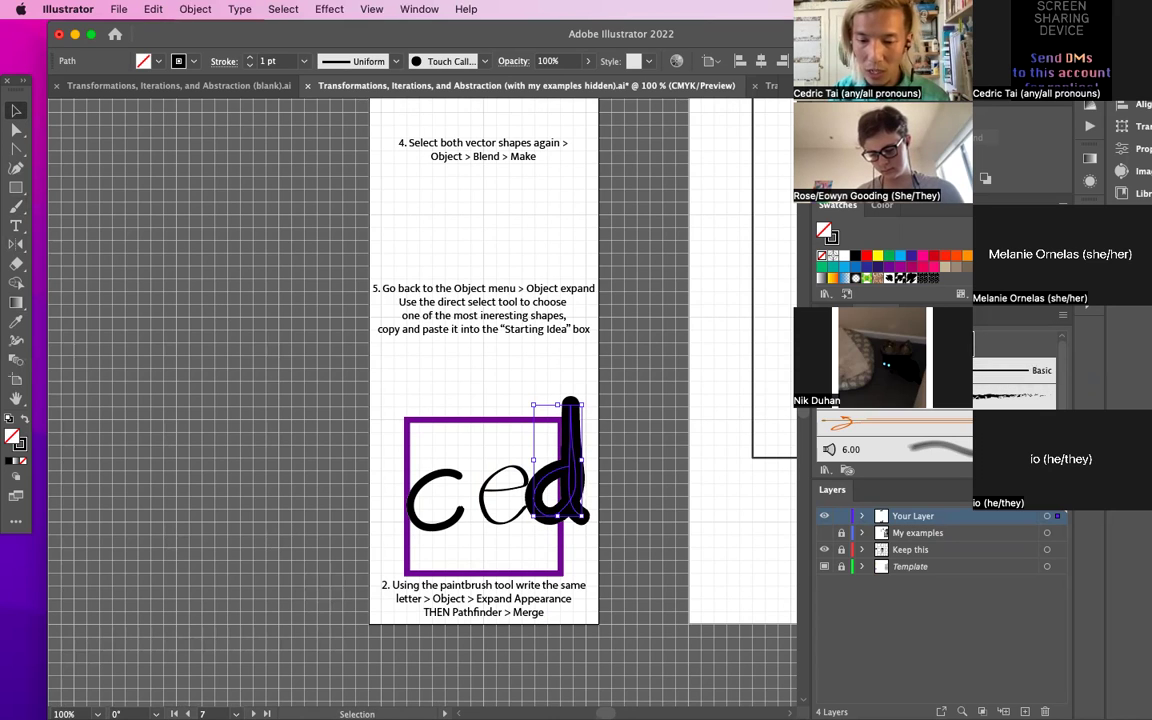
Step: Try the 40 pt. Oval and 30 pt. Oval brushes from the Artistic_Calligraphic library on the painted d
left_click(825, 470)
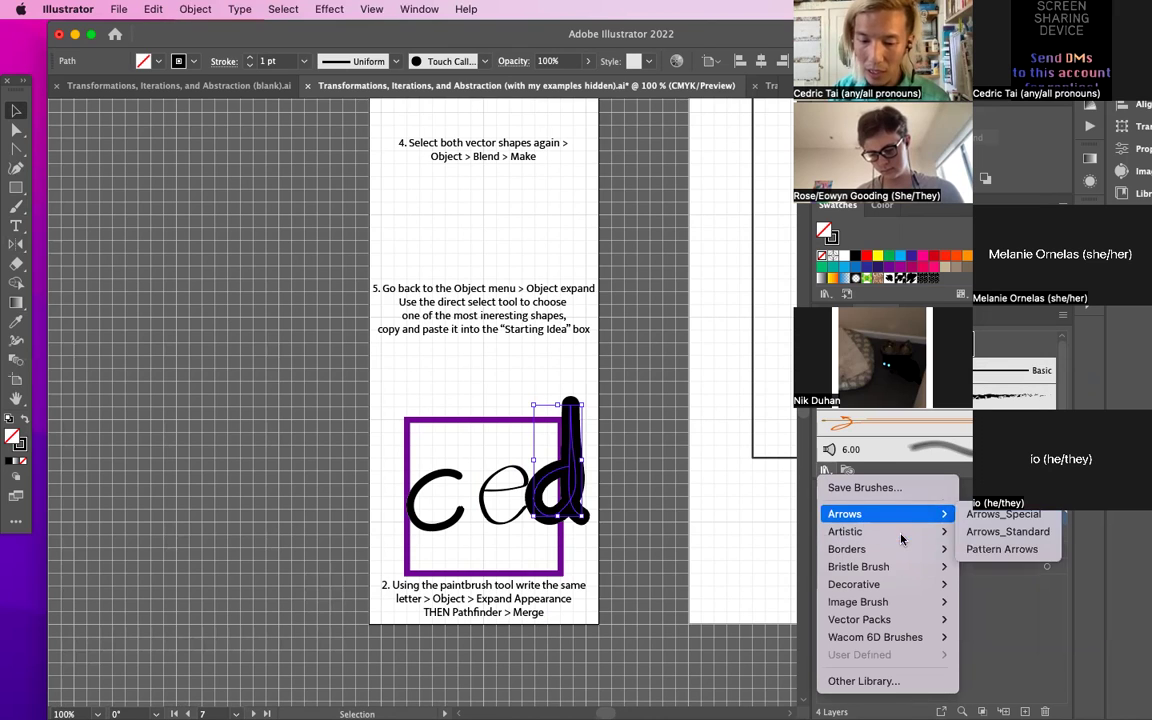
mouse_move(903, 541)
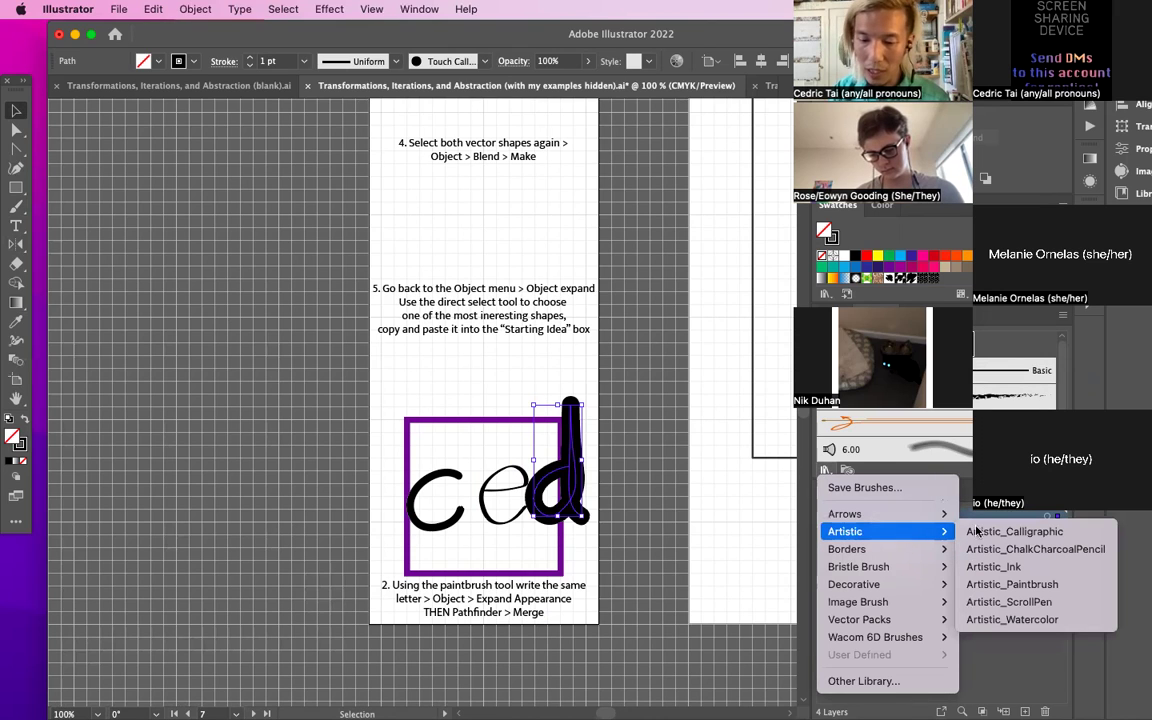
left_click(1015, 533)
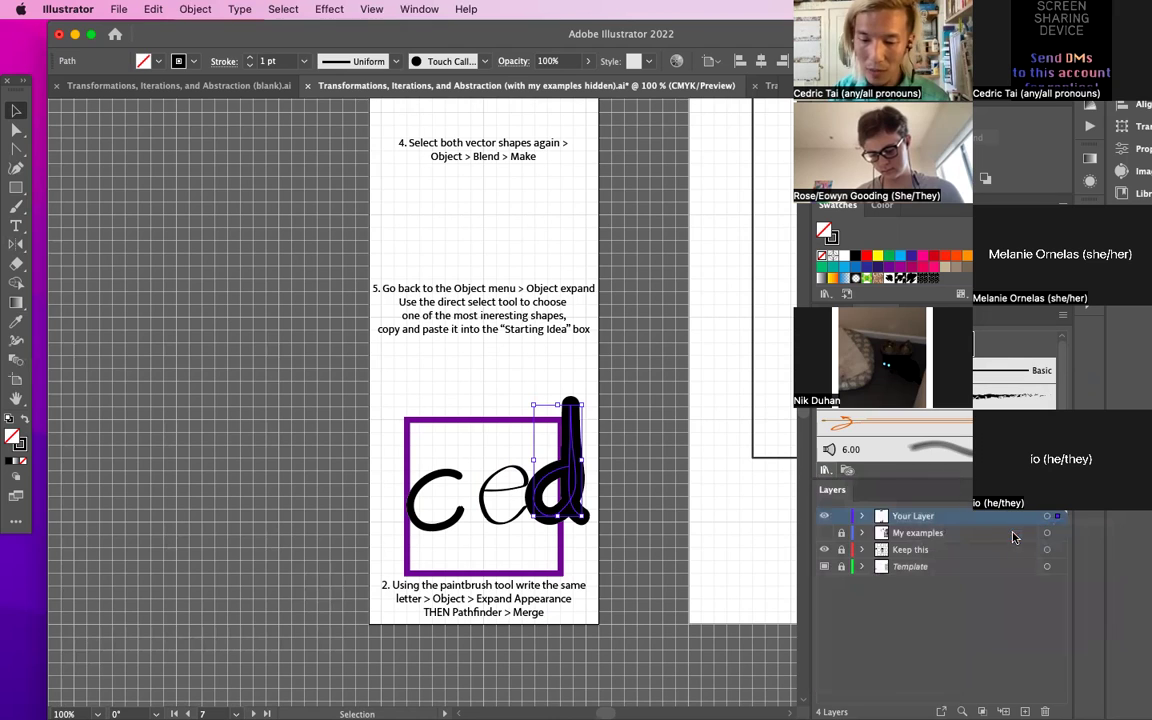
scroll(668, 390, "down", 2)
scroll(524, 417, "up", 2)
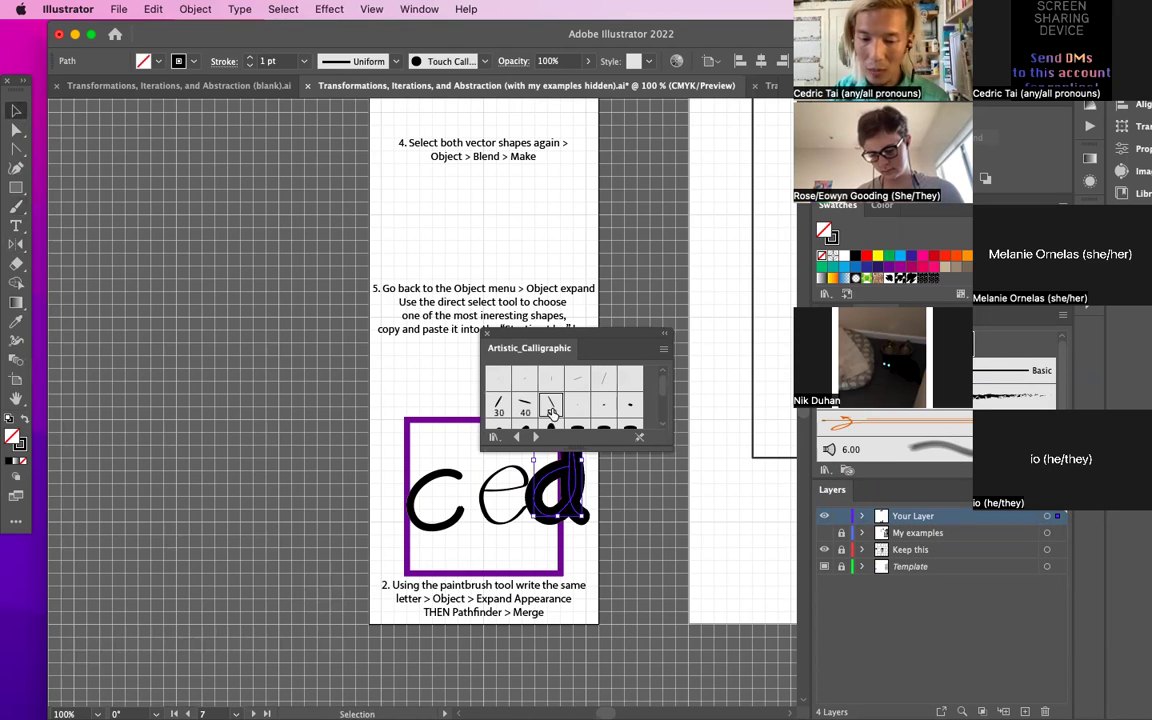
left_click(551, 405)
scroll(578, 401, "down", 2)
scroll(585, 400, "up", 2)
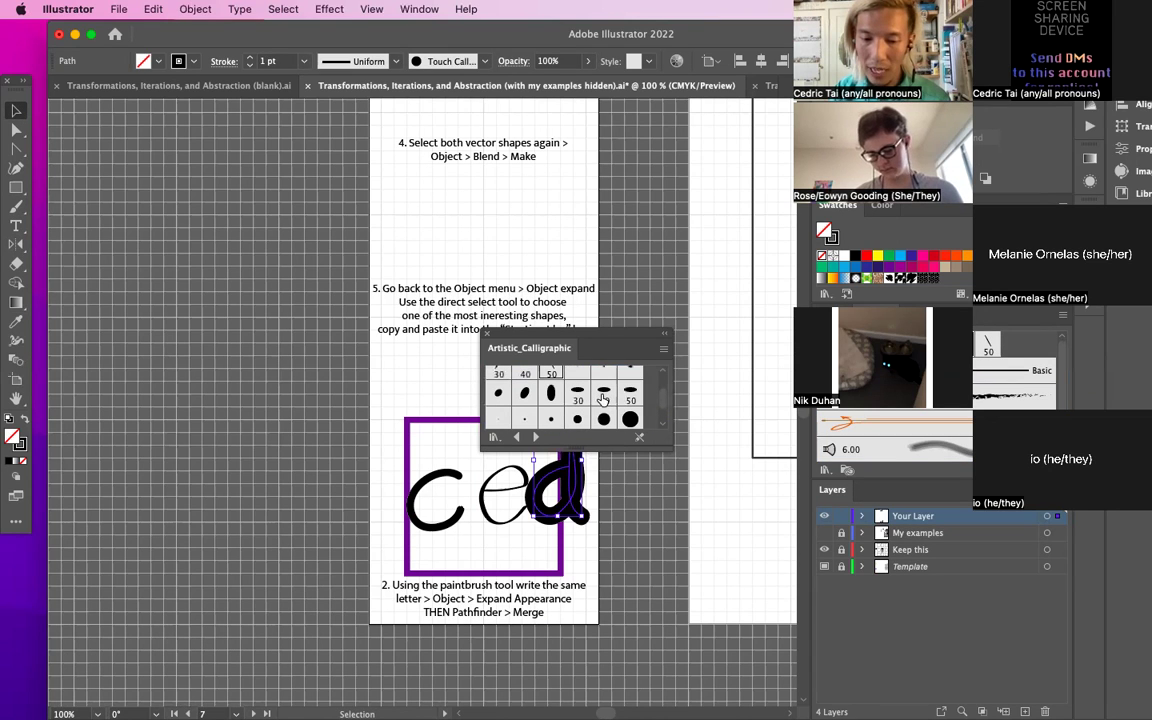
left_click(603, 393)
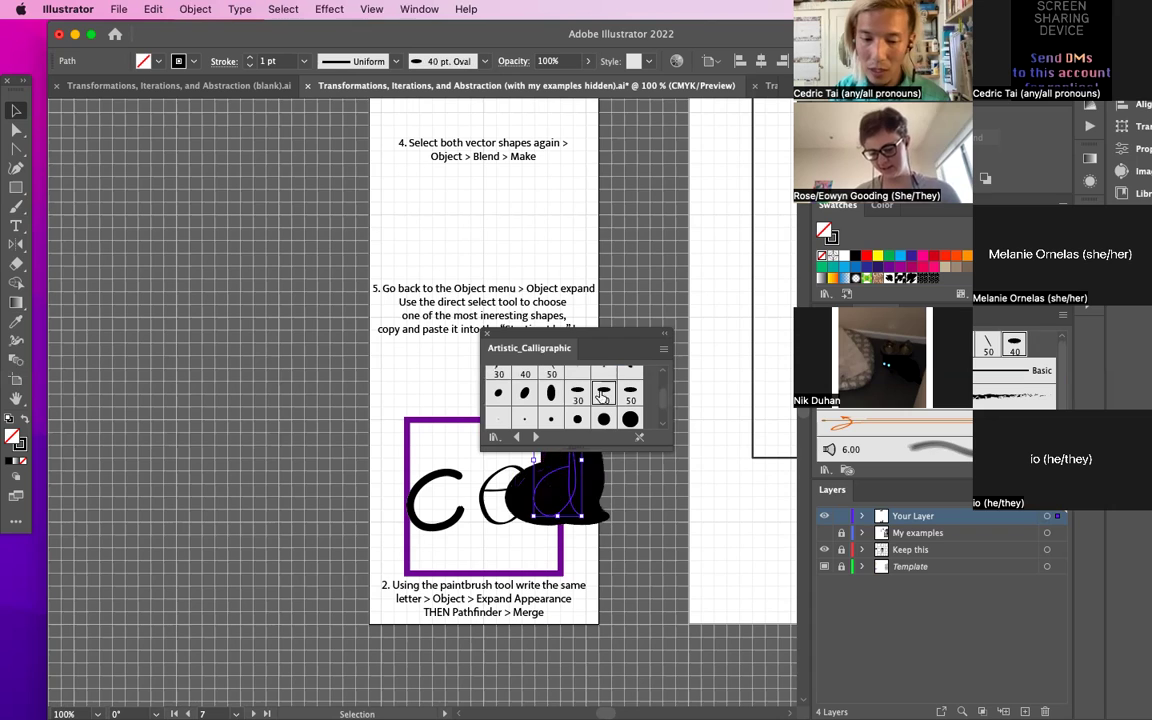
left_click(497, 394)
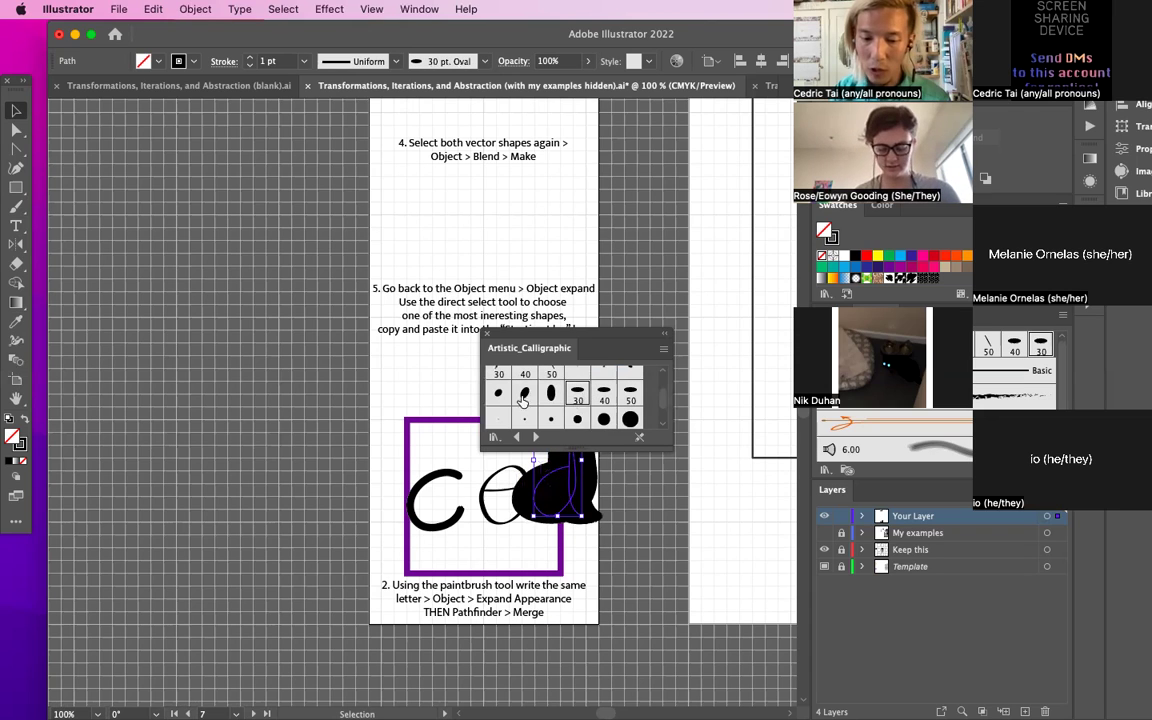
left_click(486, 334)
Step: Spread out the painted letters: d over the purple square's right edge, c over its left edge and e at its centre
left_click(622, 458)
left_click(593, 549)
left_click(480, 505)
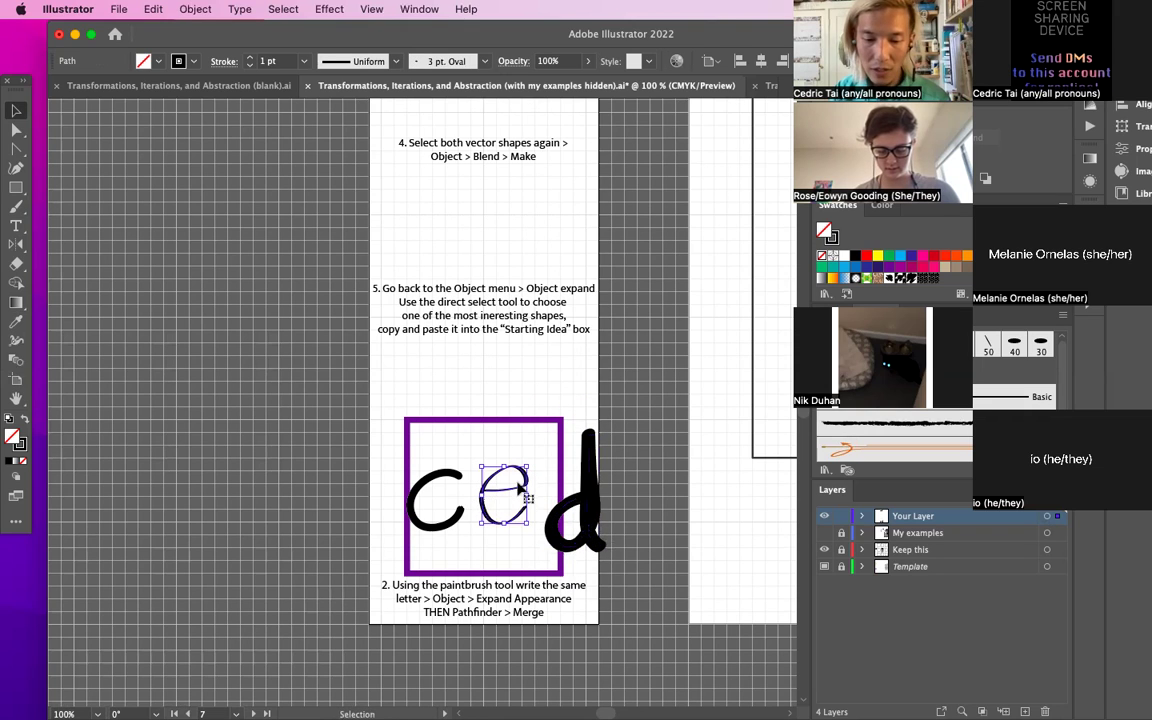
mouse_move(447, 530)
left_mouse_down()
mouse_move(378, 538)
mouse_move(411, 546)
left_mouse_up()
mouse_move(523, 486)
left_mouse_down()
mouse_move(477, 520)
mouse_move(503, 511)
left_mouse_up()
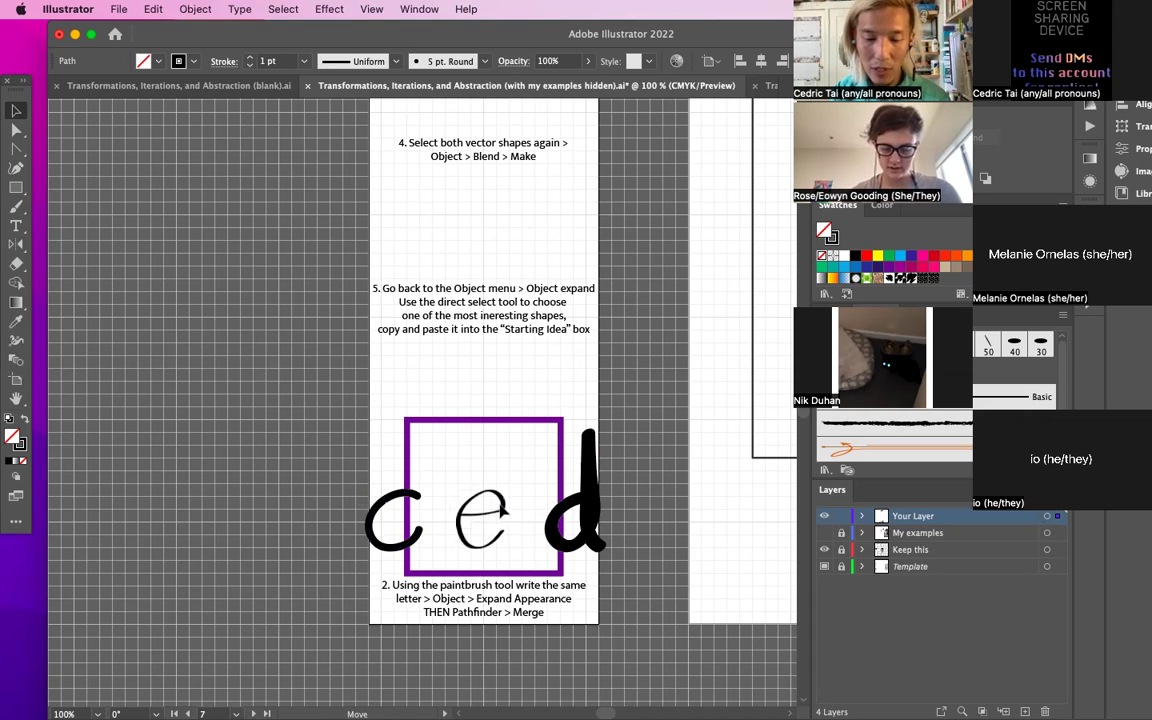
Step: Expand the appearance of the painted c, e and d together
left_click(417, 500, "shift")
left_click(593, 510, "shift")
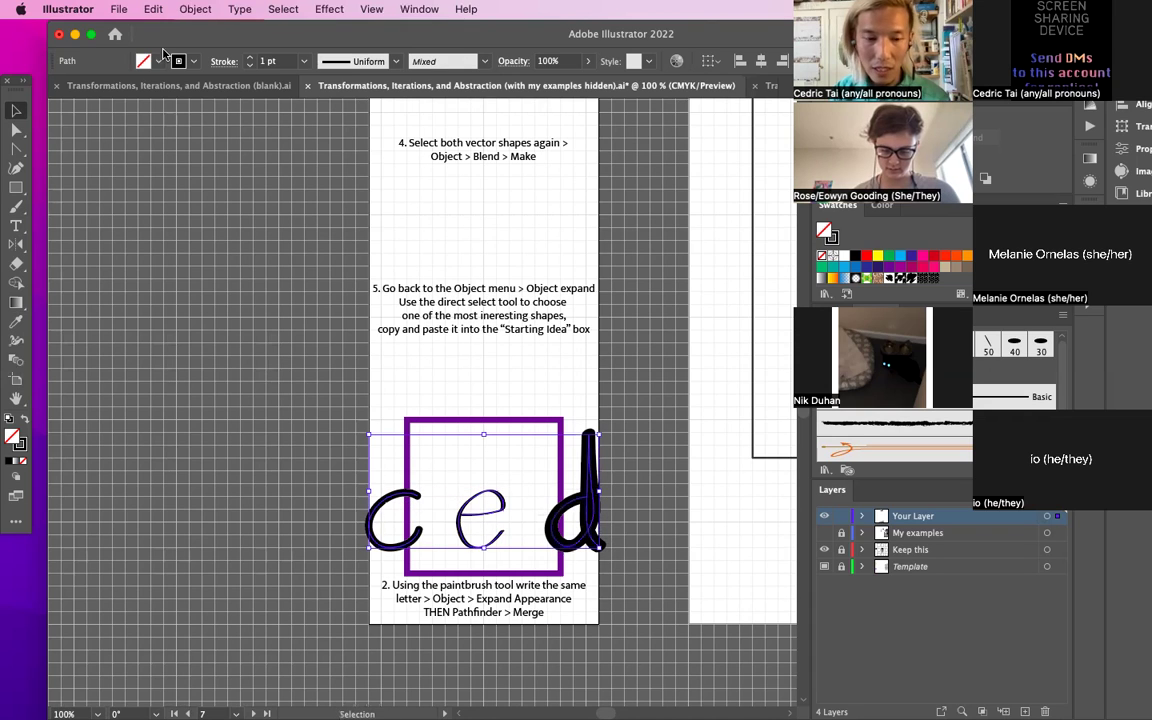
left_click(196, 9)
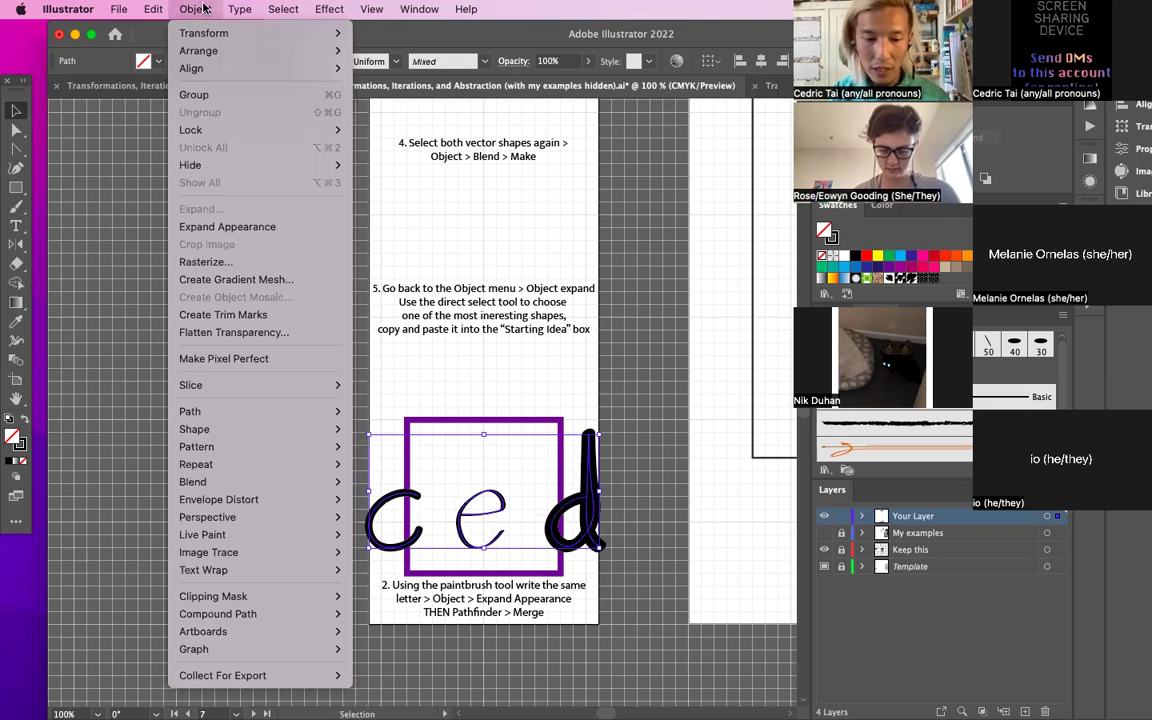
left_click(240, 227)
left_click(653, 483)
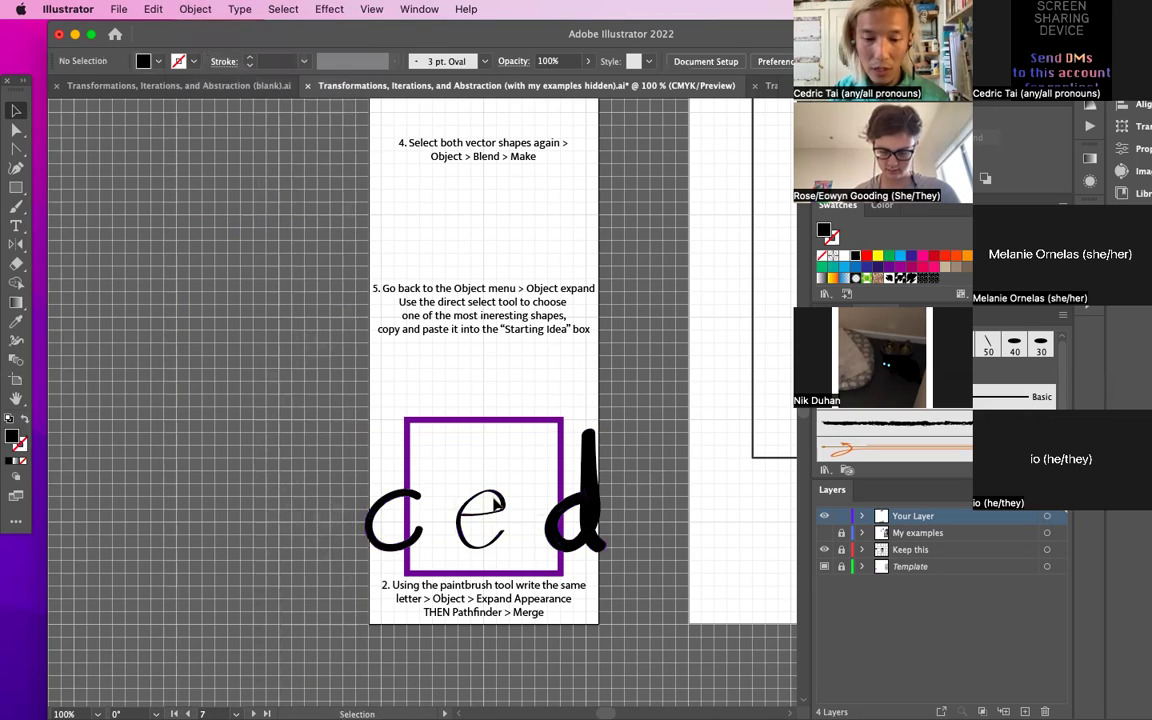
Step: Apply the Expand command to the painted c and then to the painted e
left_click(418, 498)
left_click(192, 8)
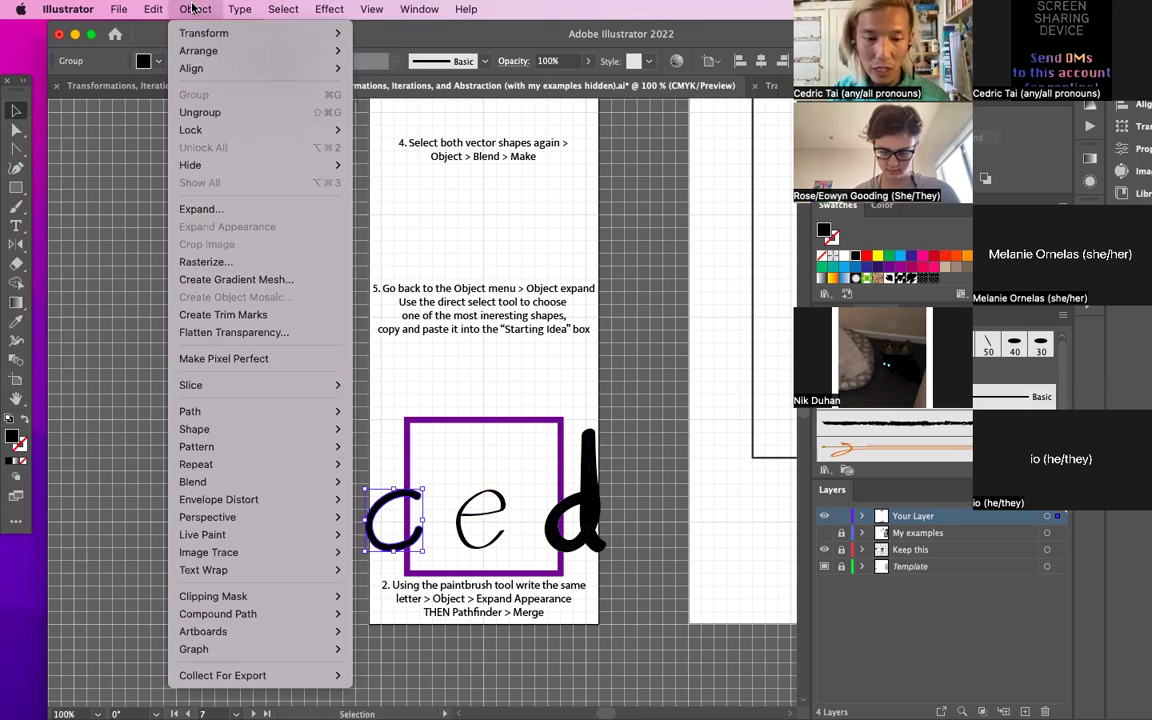
left_click(220, 209)
left_click(445, 455)
left_click(470, 500)
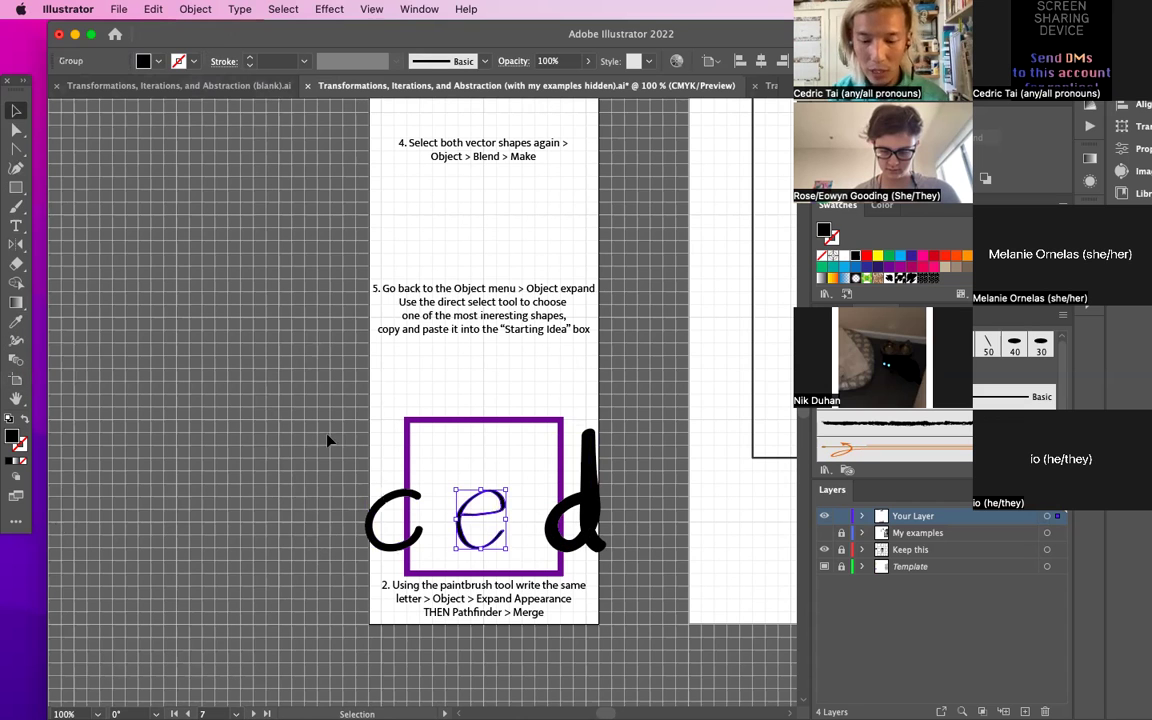
key("super+equal")
key("super+equal")
key("super+equal")
key("super+equal")
key("super+equal")
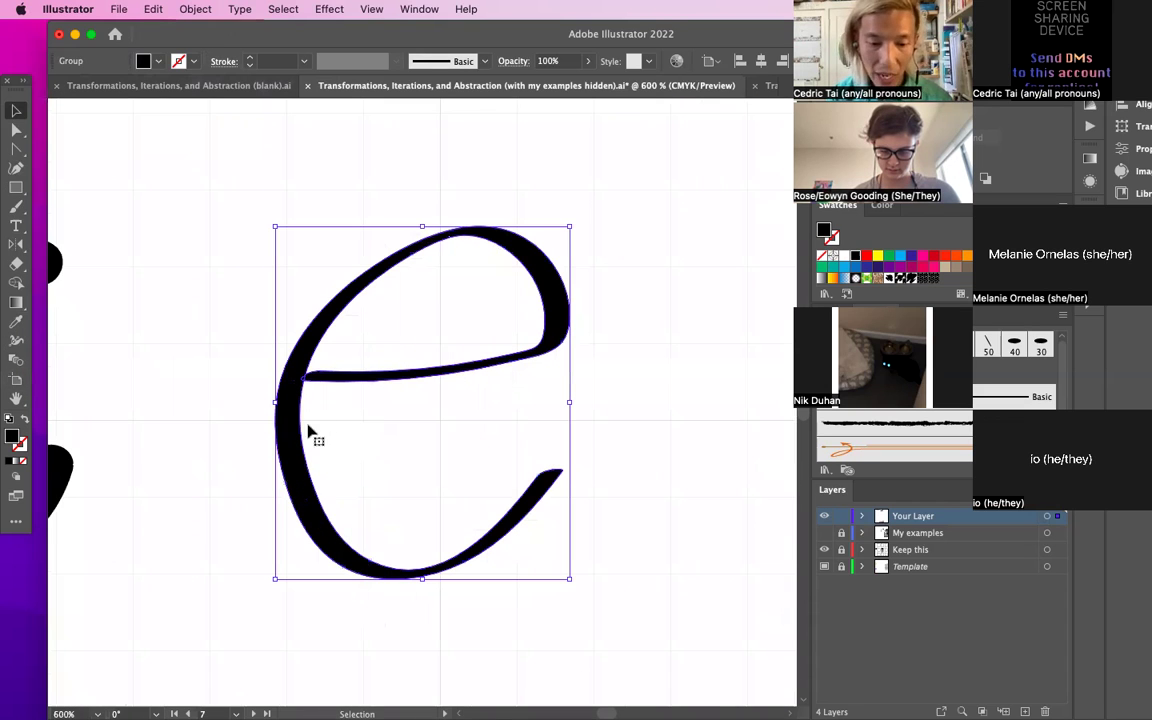
left_click(200, 9)
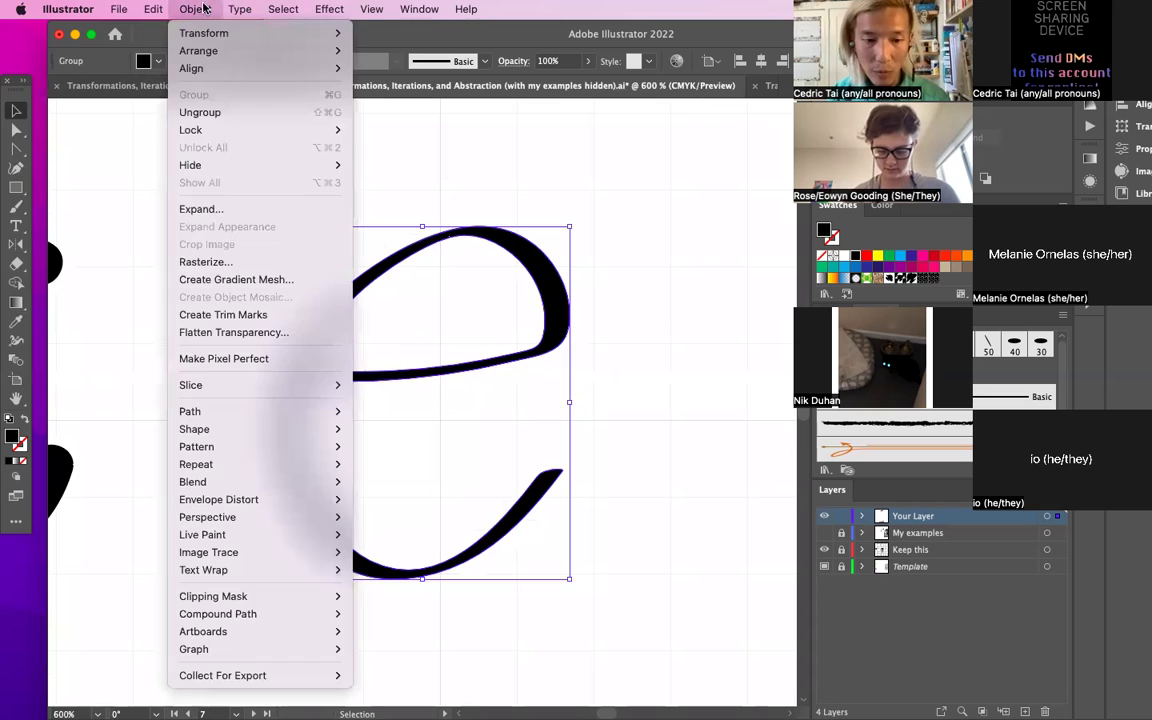
left_click(210, 209)
Step: Merge the overlapping shapes of the painted d into a single outline
left_click_drag(528, 434, 363, 431)
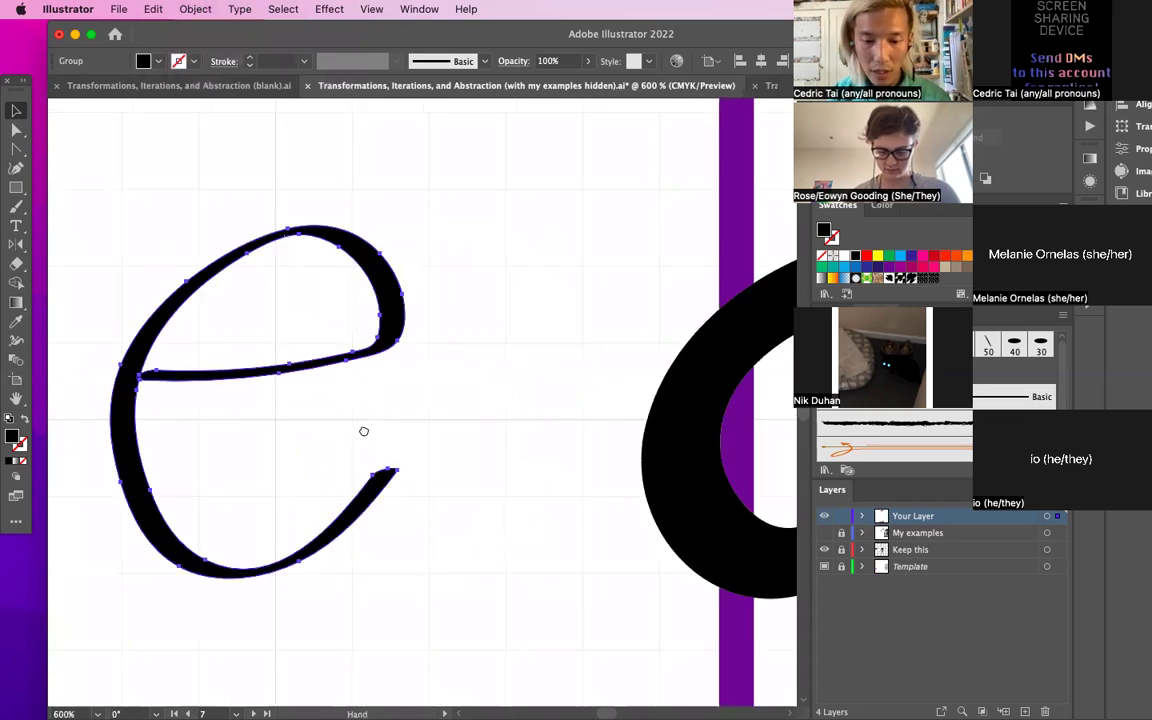
scroll(363, 431, "right", 5)
left_click(404, 334)
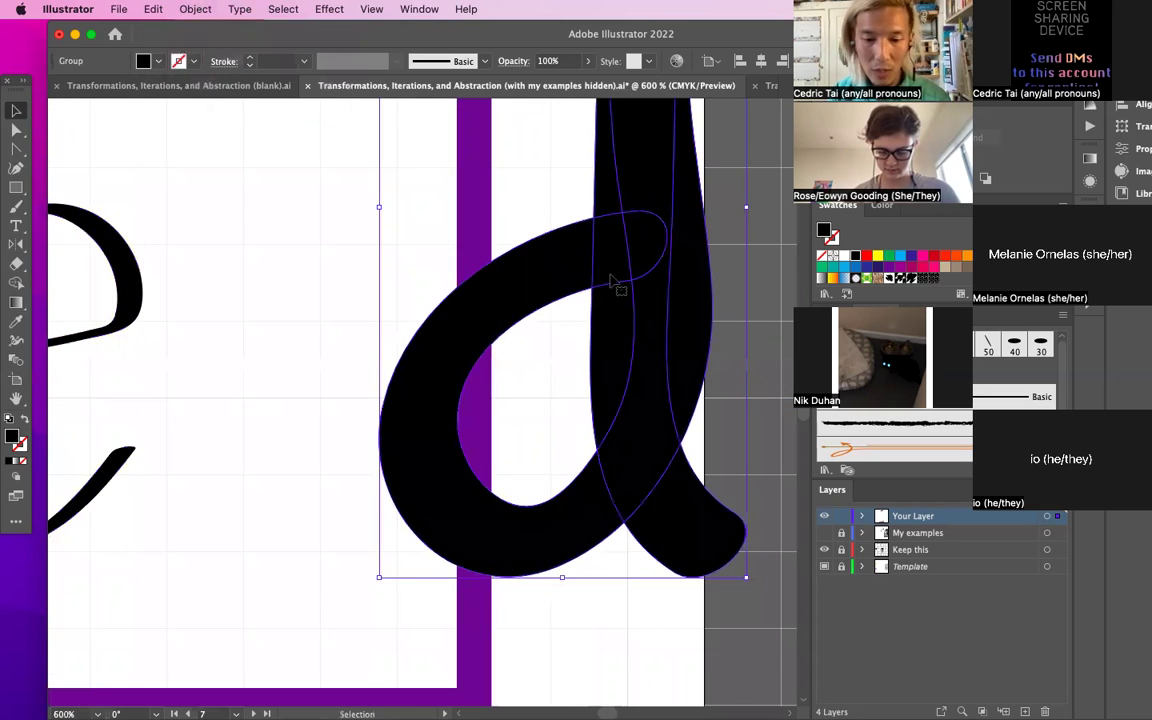
left_click(196, 9)
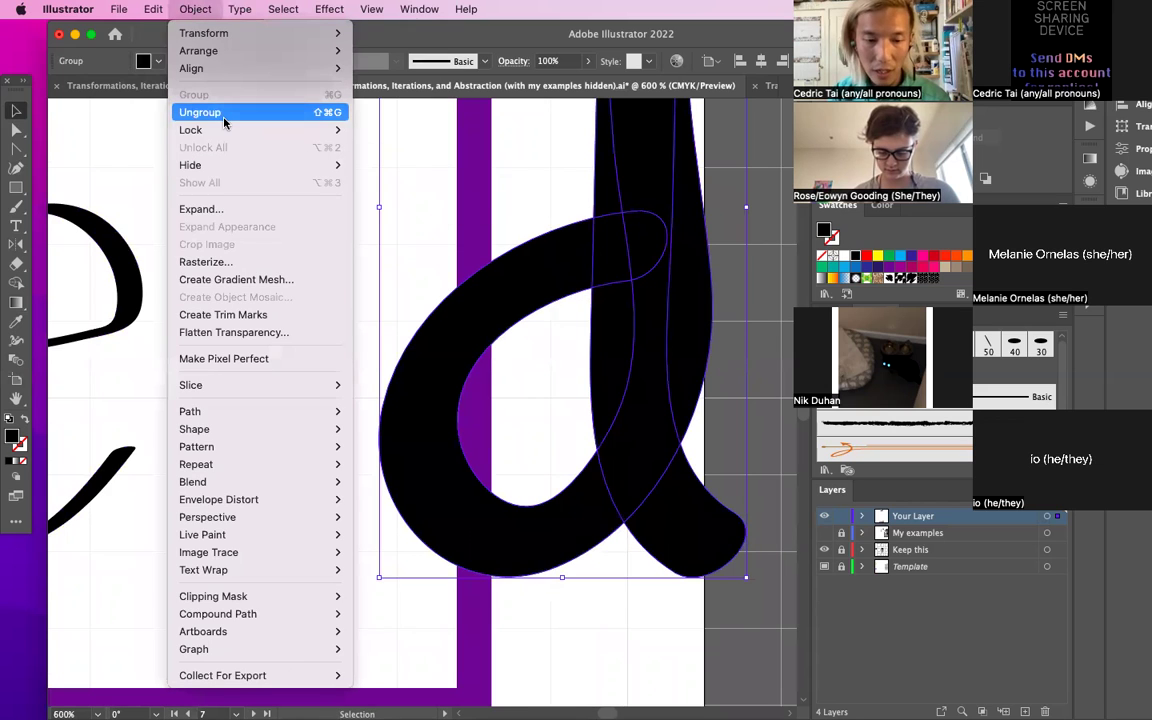
left_click(201, 209)
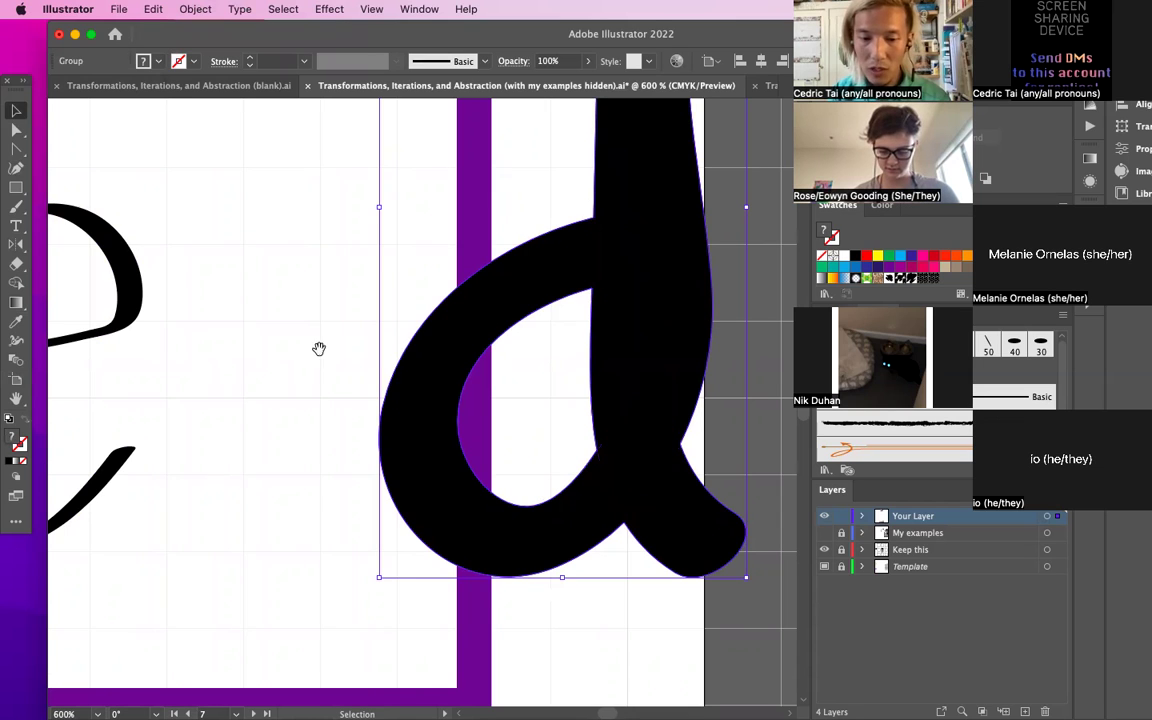
Step: Merge the shapes of the painted e into a single outline
left_click_drag(319, 348, 609, 365)
left_click(216, 367)
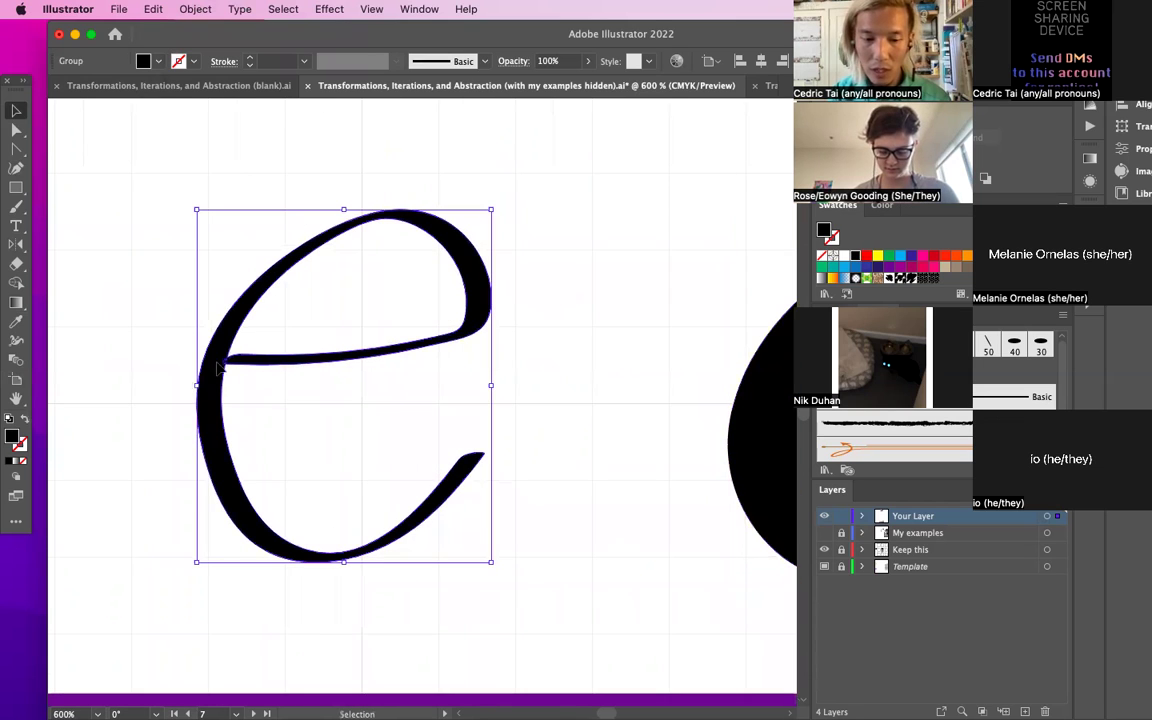
left_click(162, 352)
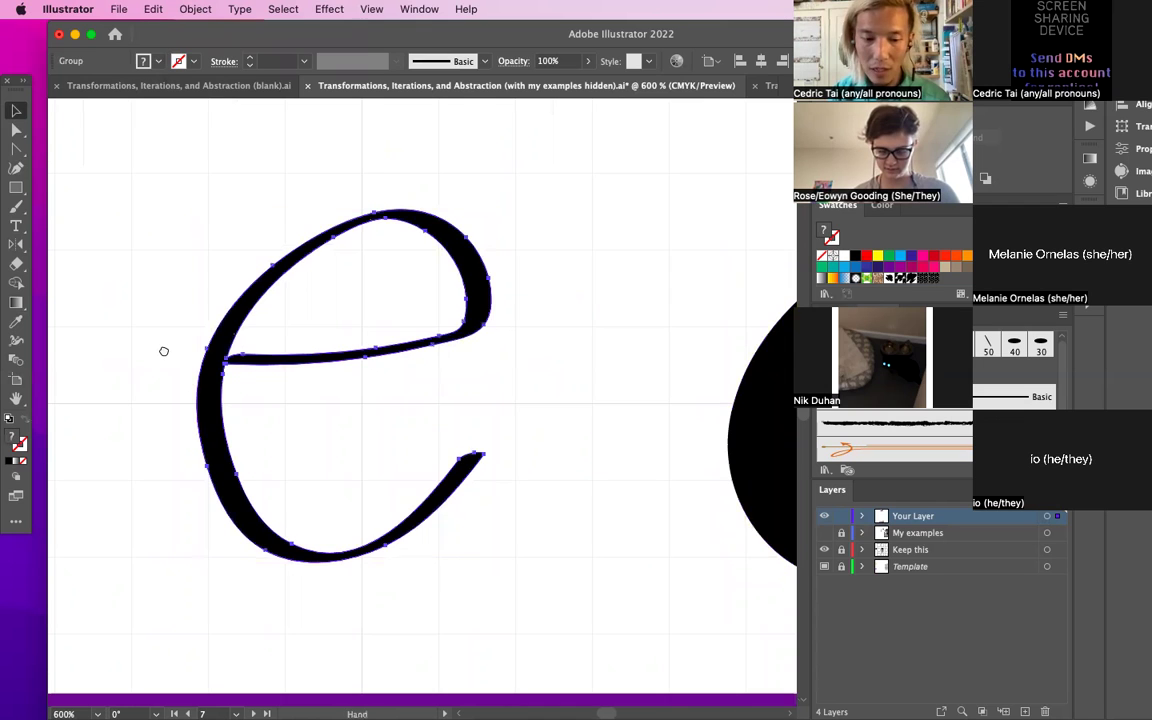
Step: Inspect the outline of the painted c
left_click_drag(162, 352, 681, 378)
left_click(465, 260)
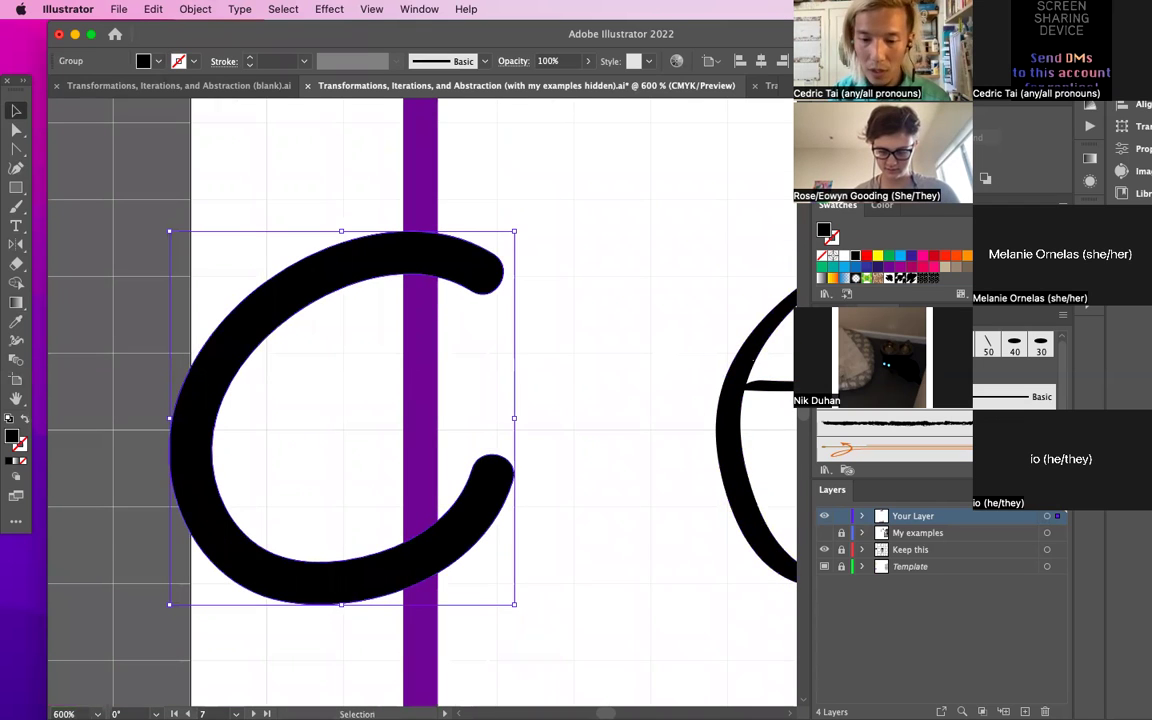
left_click(520, 331)
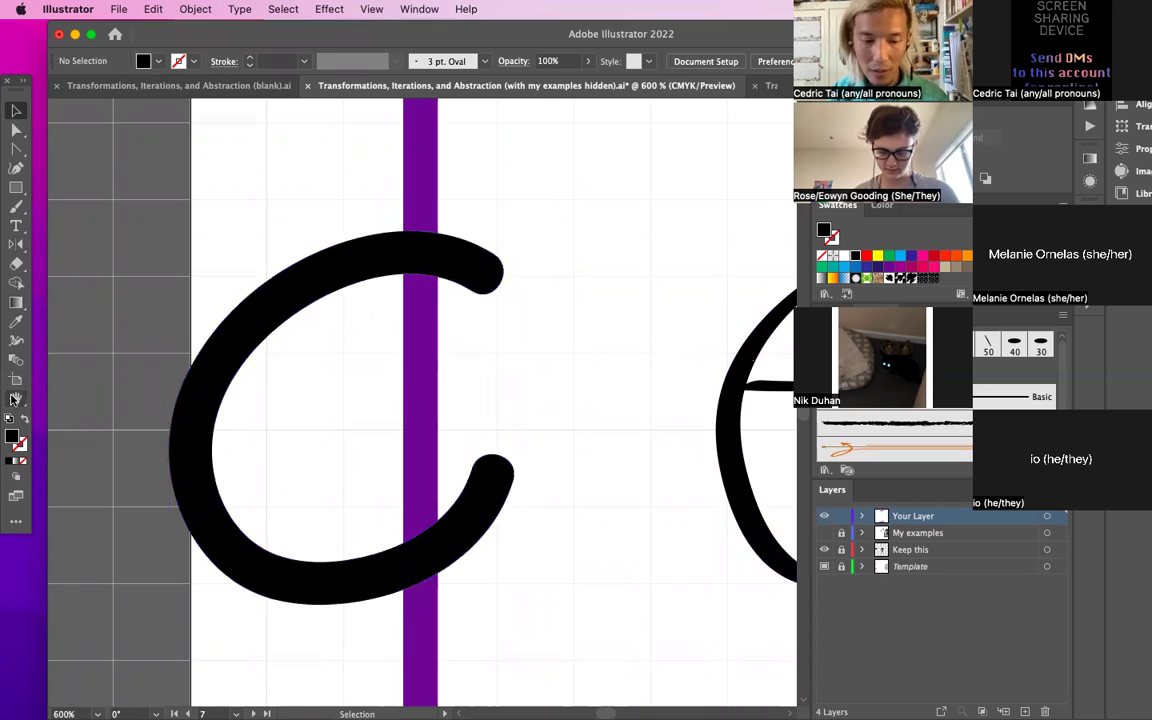
key("a")
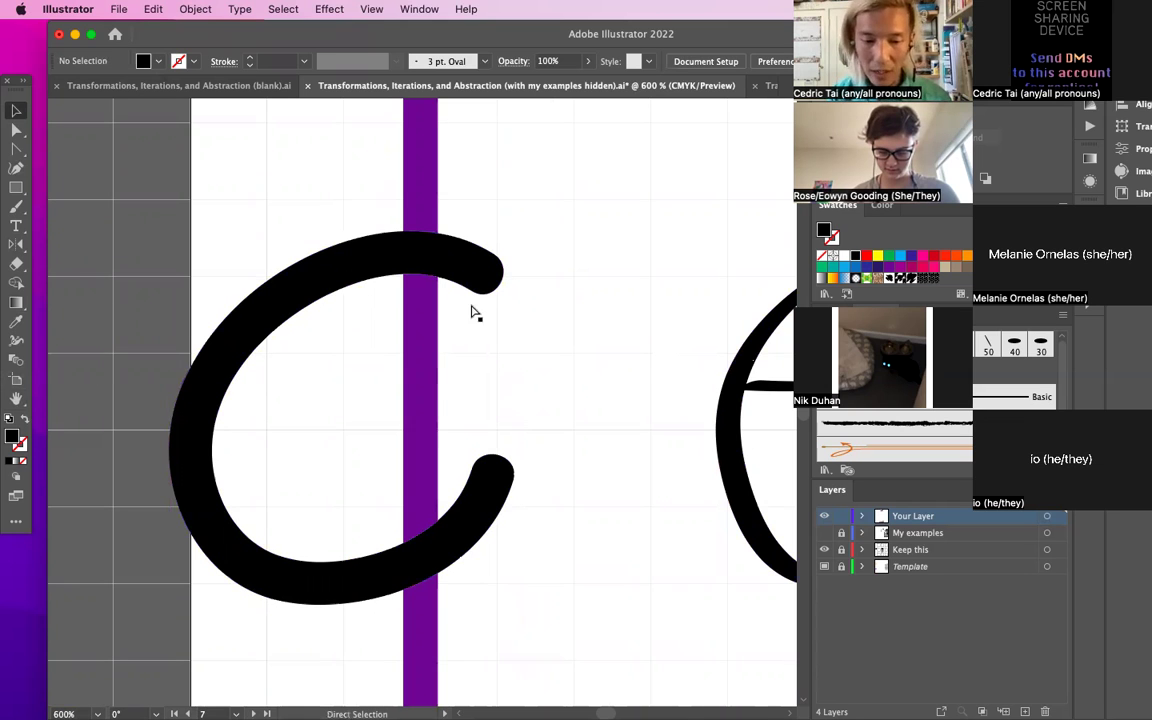
Step: Spread the typed letters apart by moving the c and the d outward from the e in the orange box
key("super+minus")
key("super+minus")
key("super+minus")
key("super+minus")
key("super+minus")
key("super+minus")
key("super+minus")
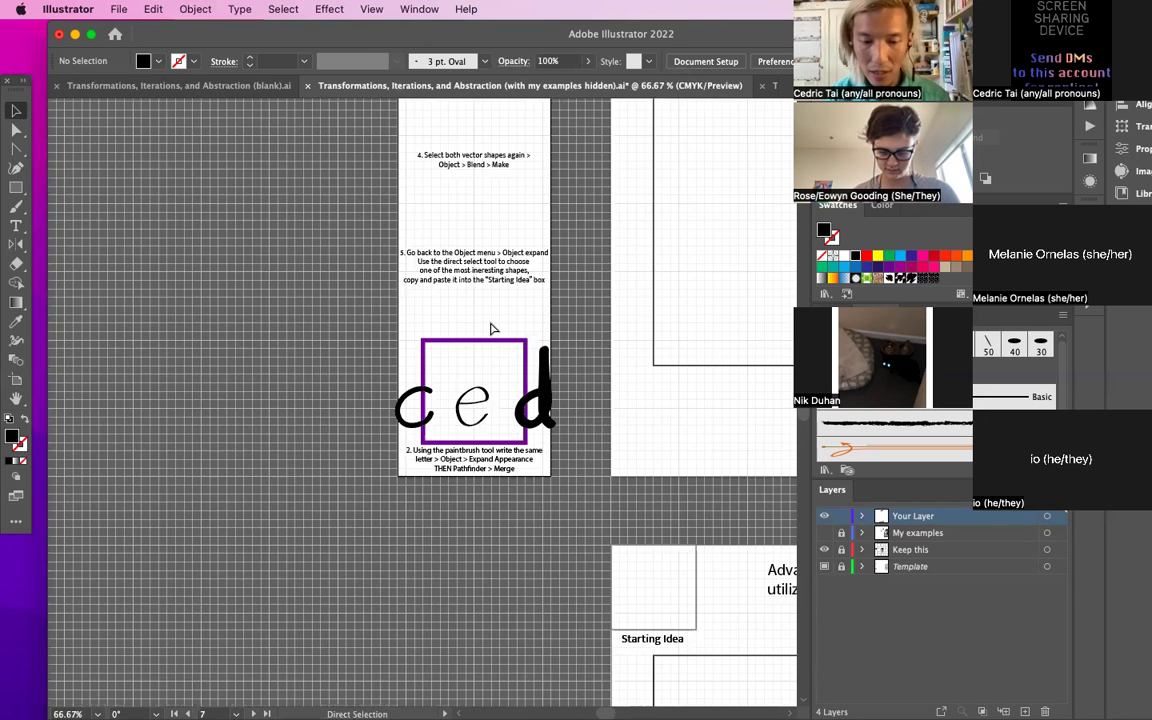
key("v")
scroll(520, 330, "up", 4)
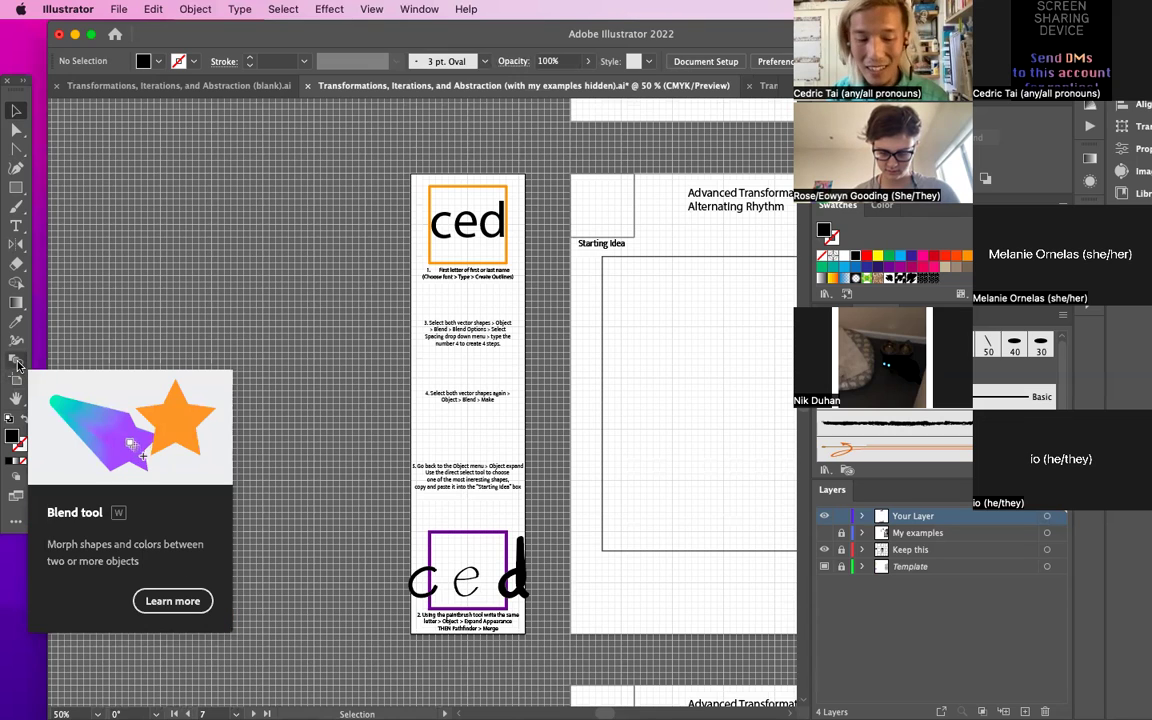
left_click(441, 224)
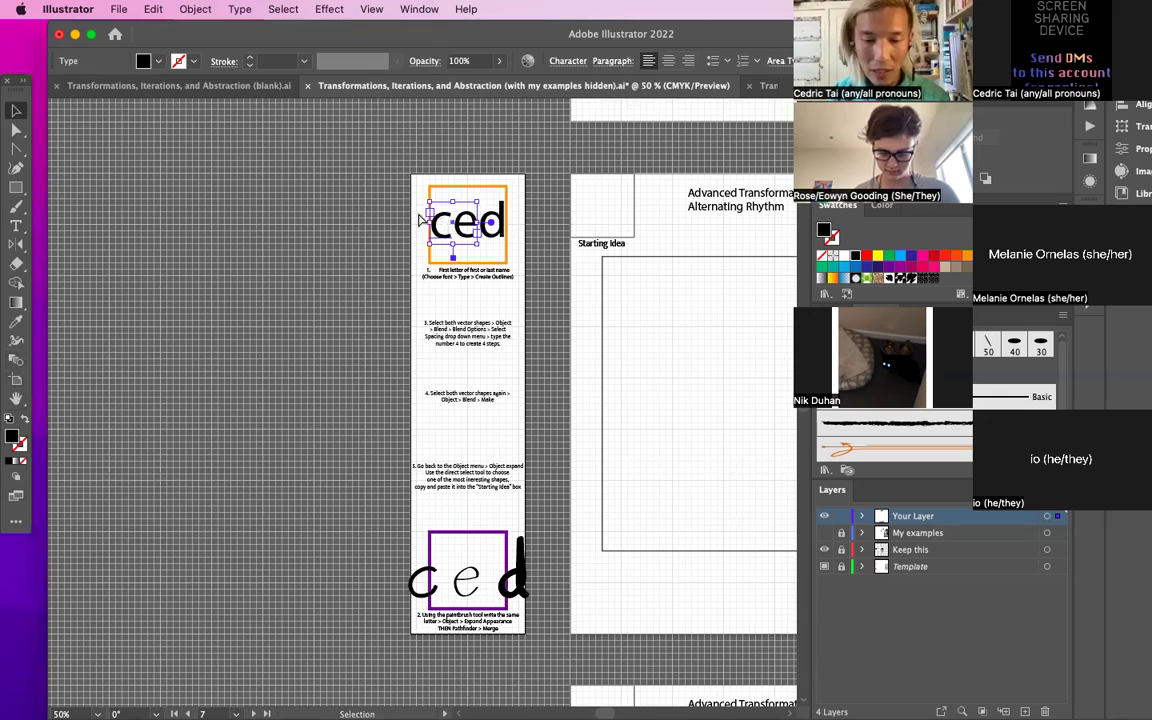
left_click_drag(422, 220, 402, 221)
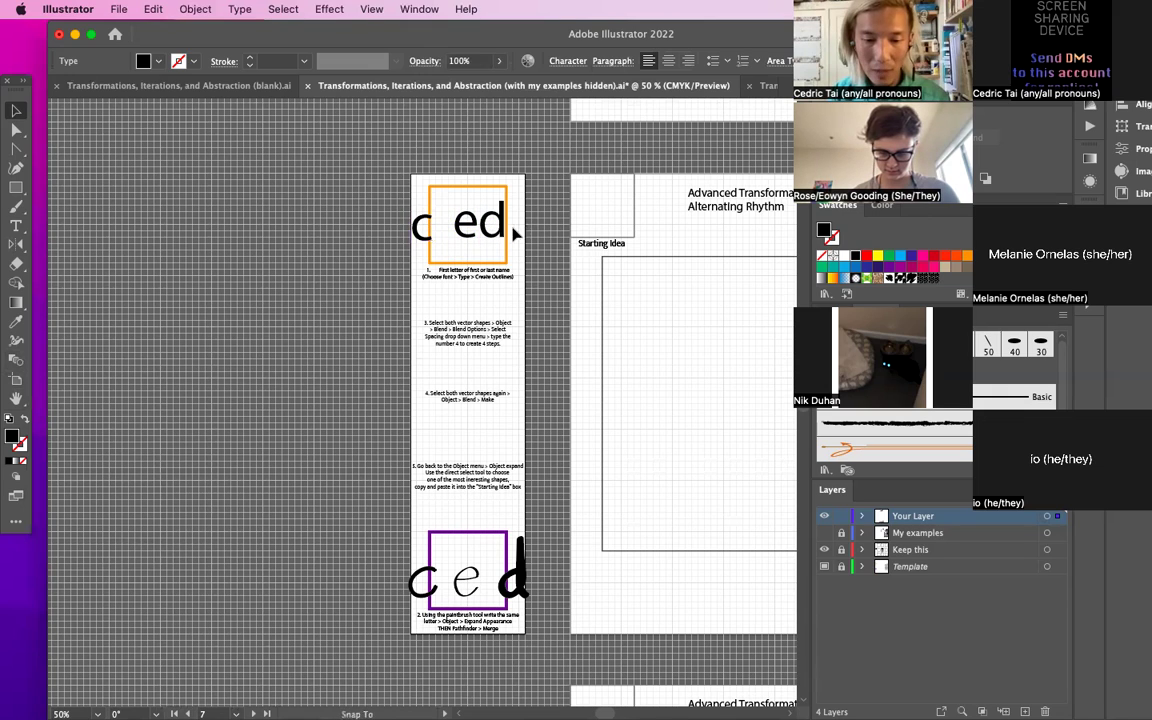
left_click_drag(497, 222, 517, 222)
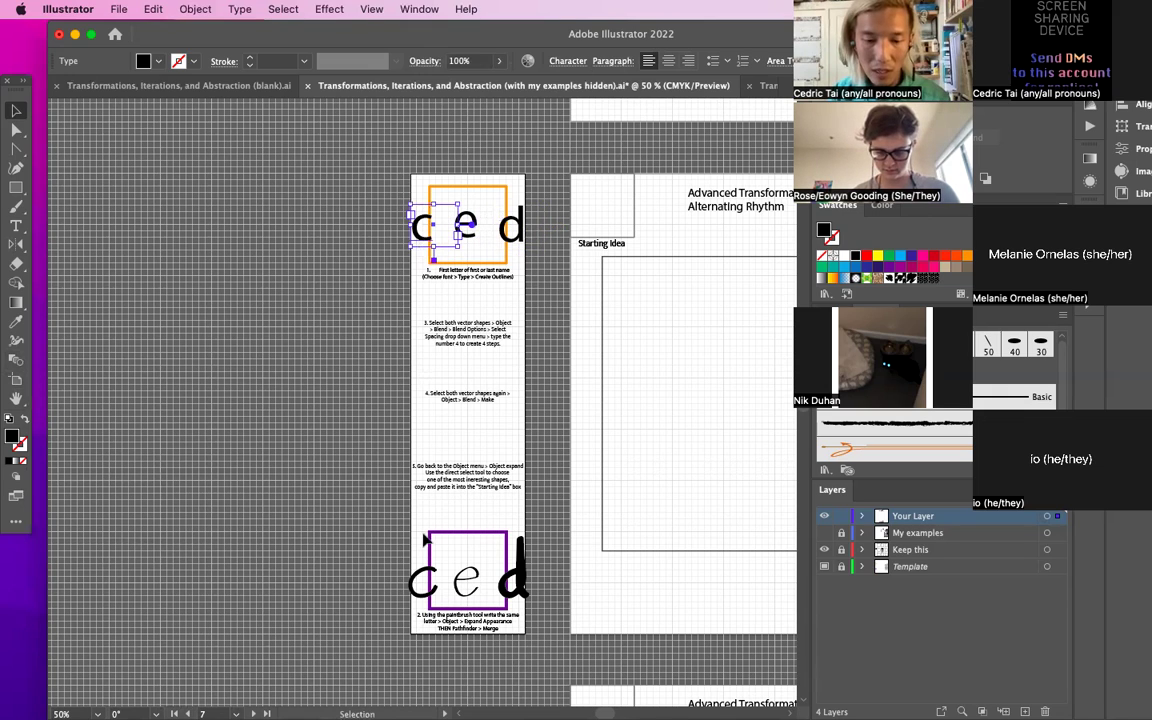
Step: Select the typed c together with the painted c and set the blend spacing to Specified Steps
left_click(425, 575, "shift")
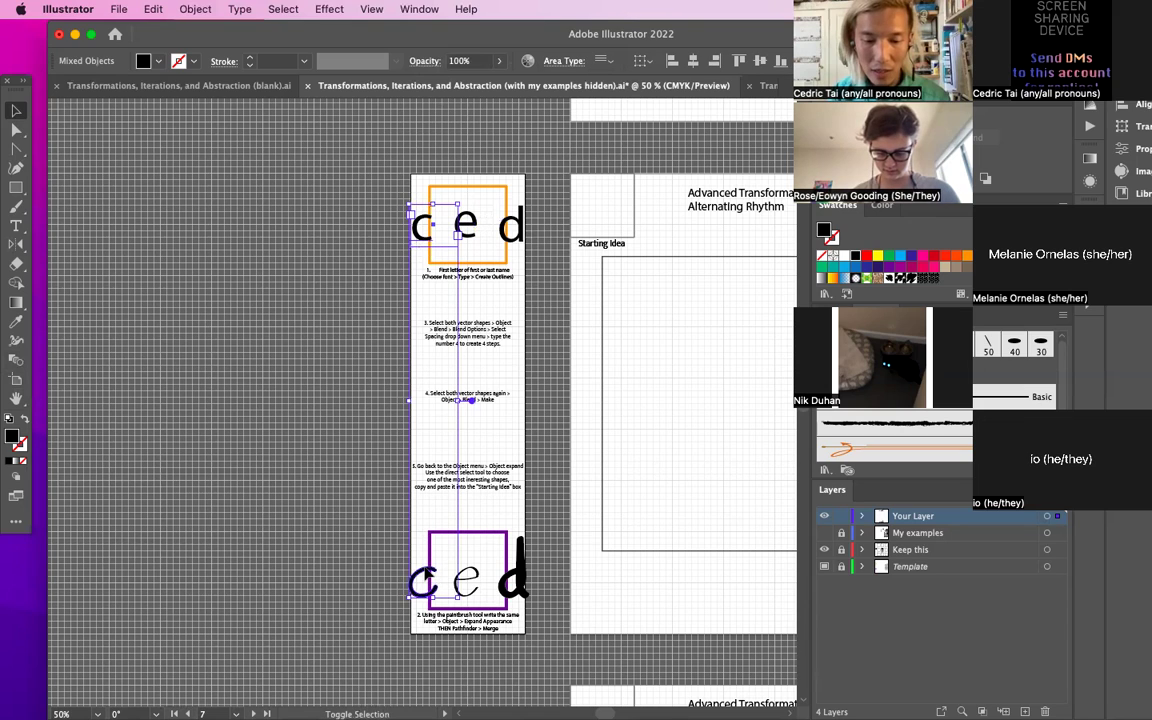
left_click(196, 9)
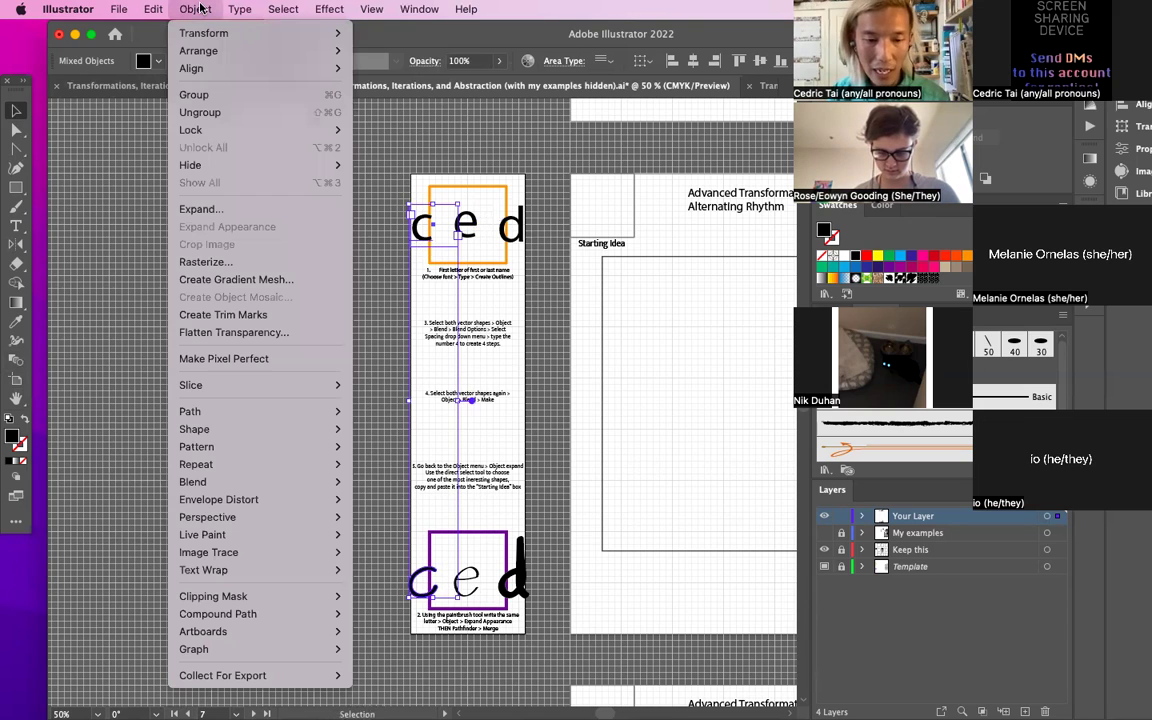
mouse_move(234, 490)
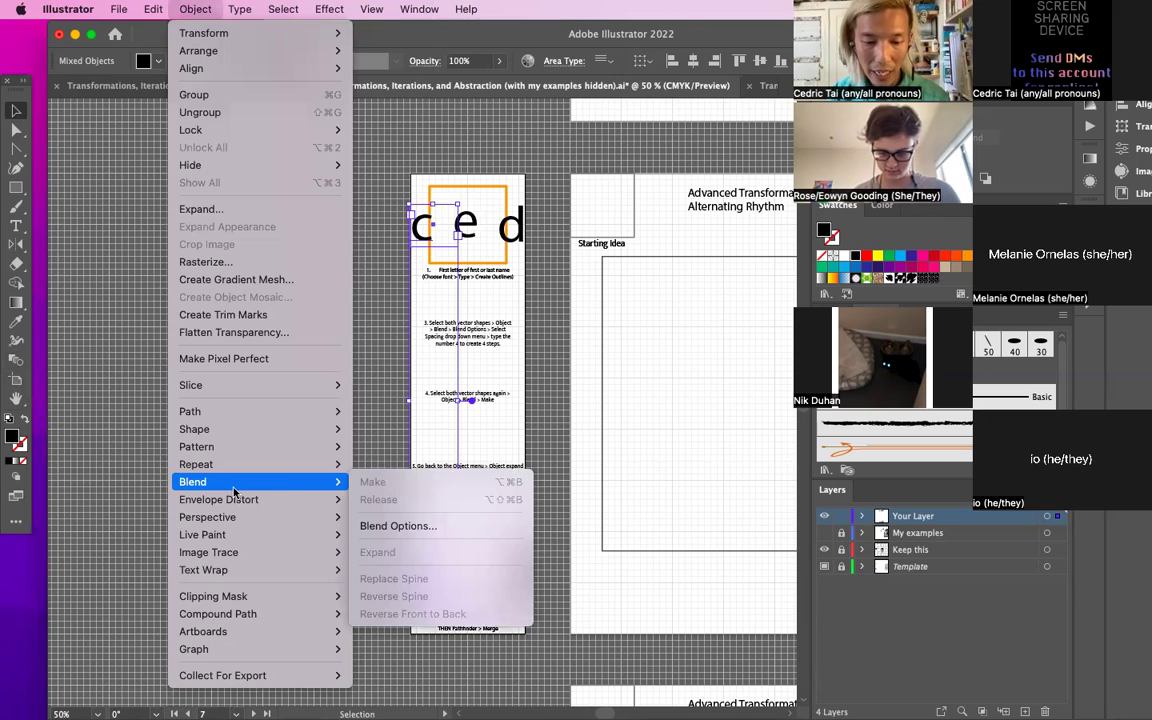
left_click(401, 525)
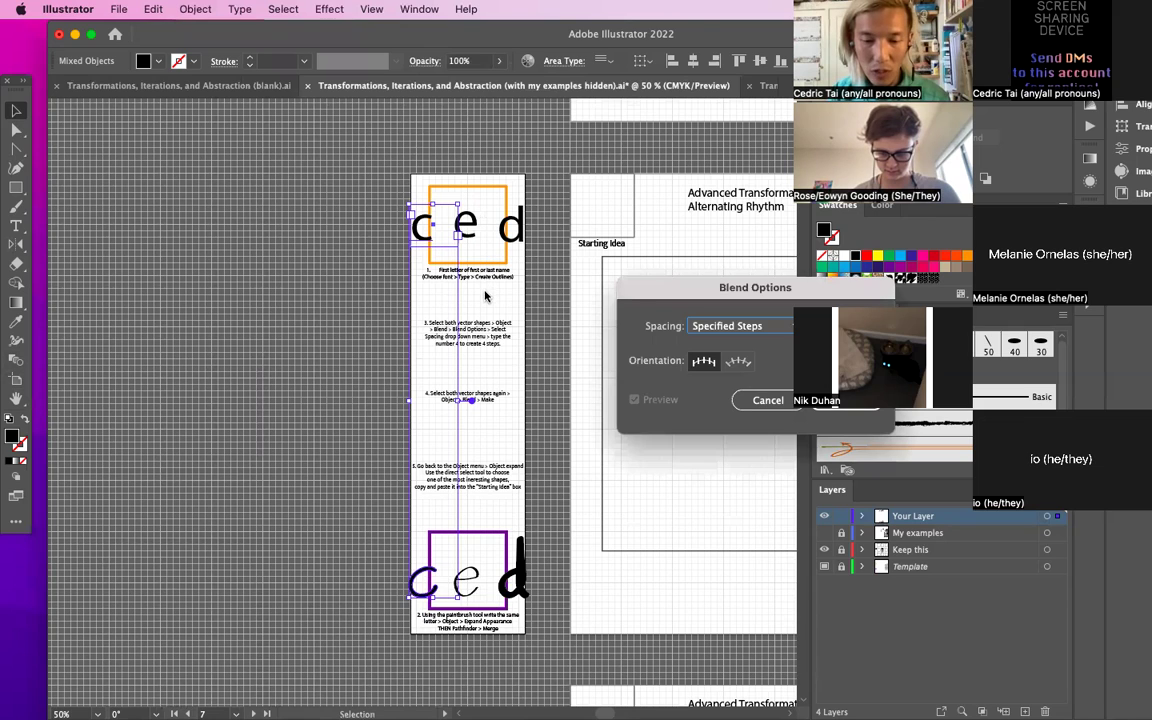
left_click(744, 321)
left_click(749, 346)
left_click(740, 331)
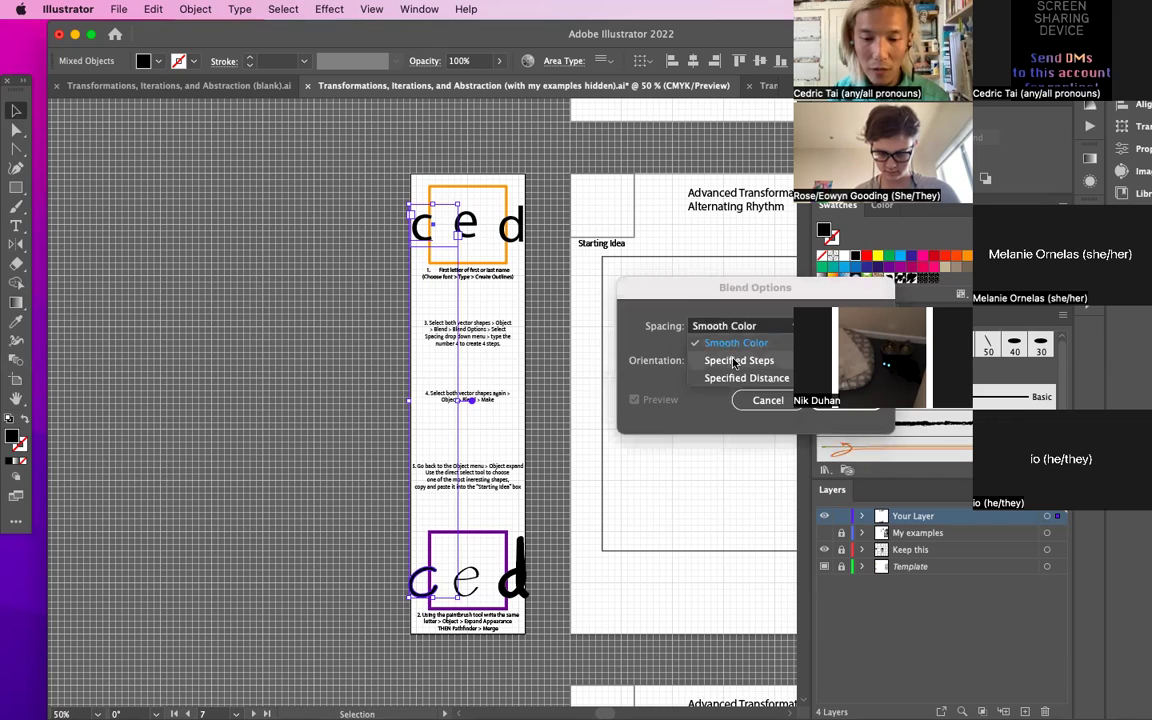
left_click(734, 361)
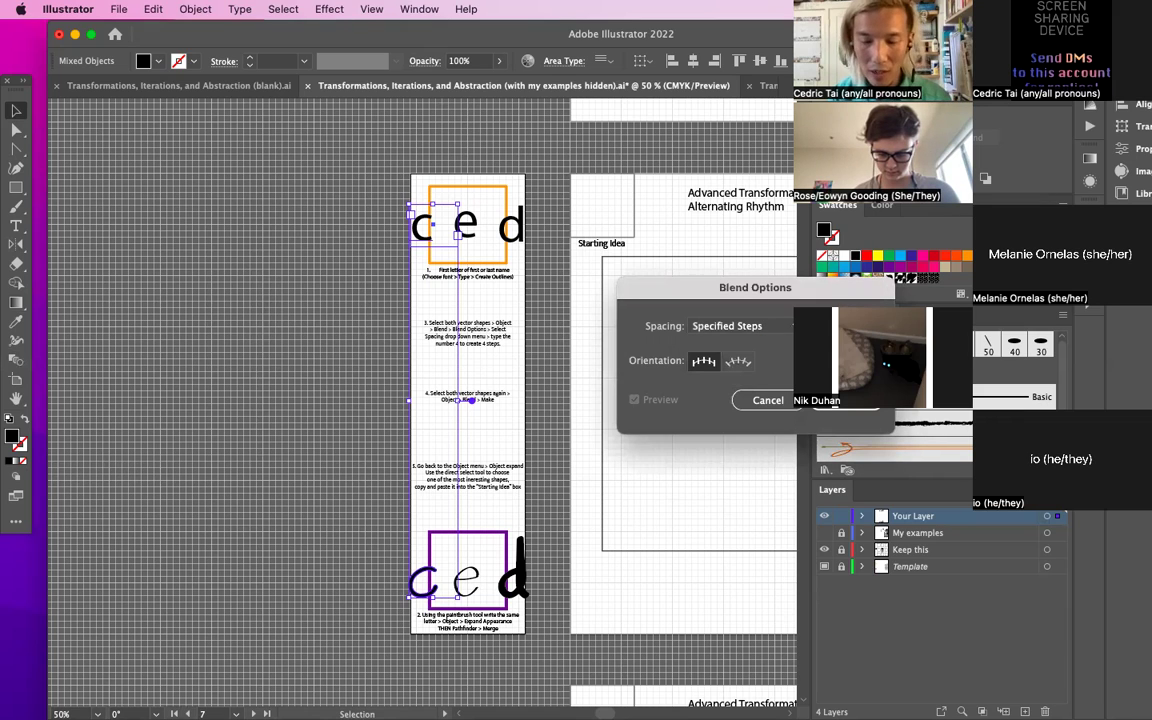
left_click(833, 405)
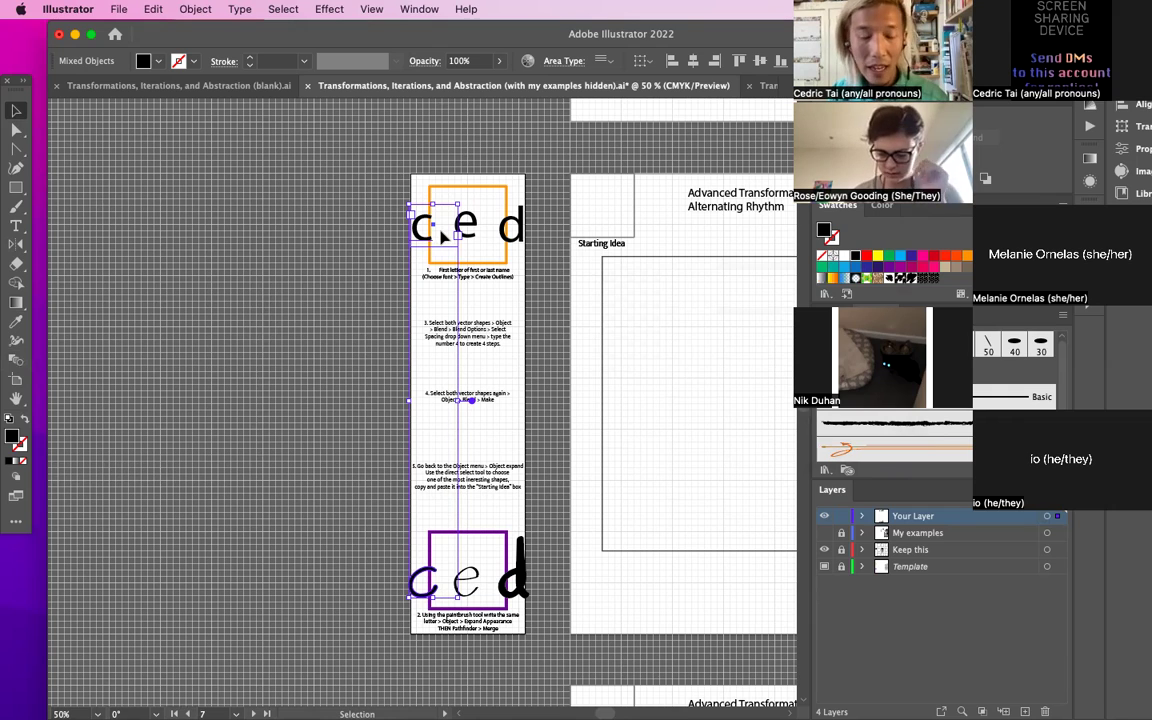
Step: Review the Blend Options for the selected typed and painted c
left_click(193, 12)
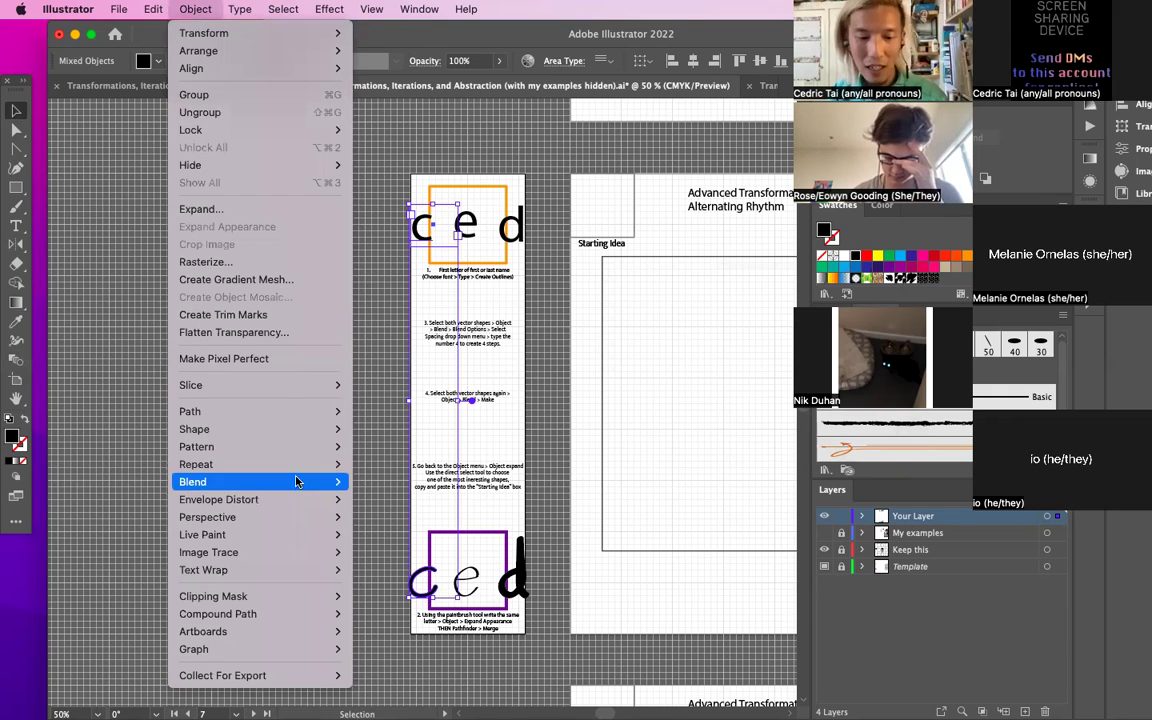
mouse_move(296, 482)
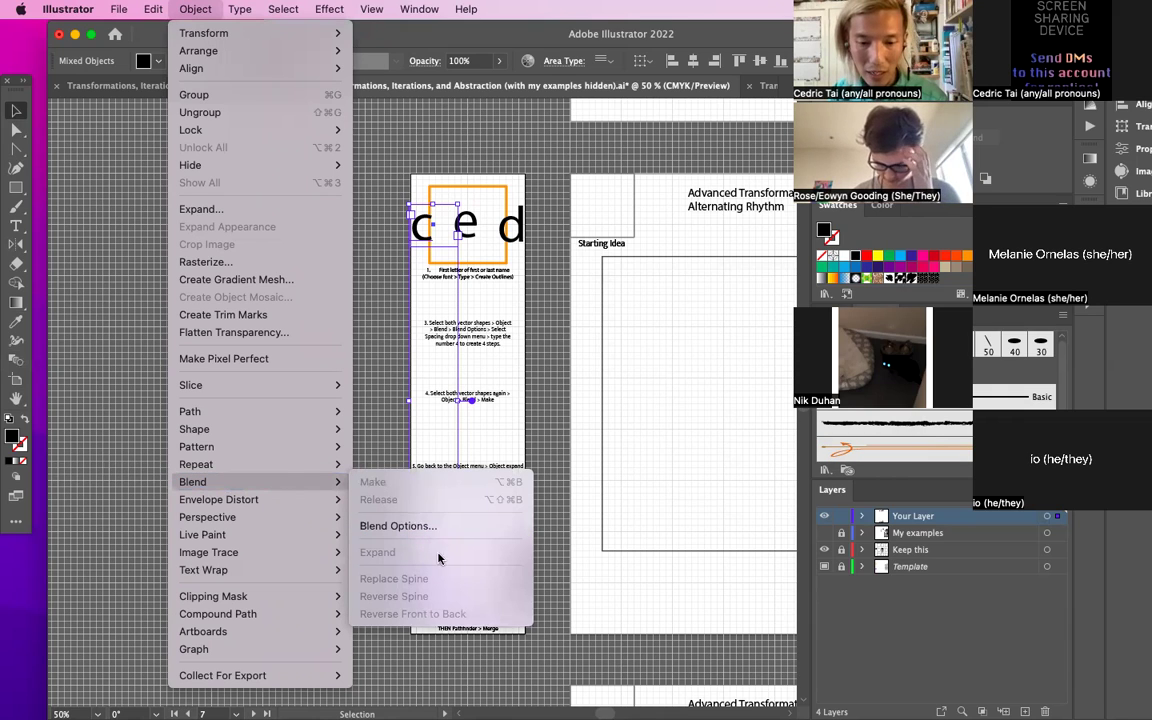
left_click(408, 527)
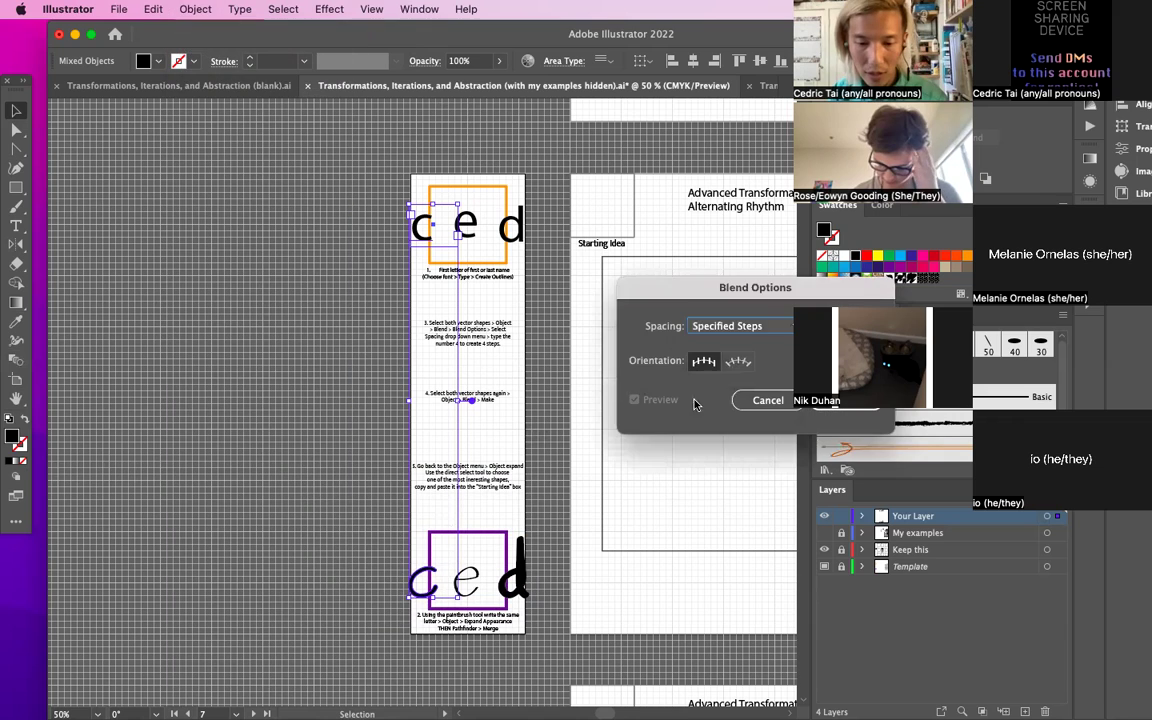
key("Return")
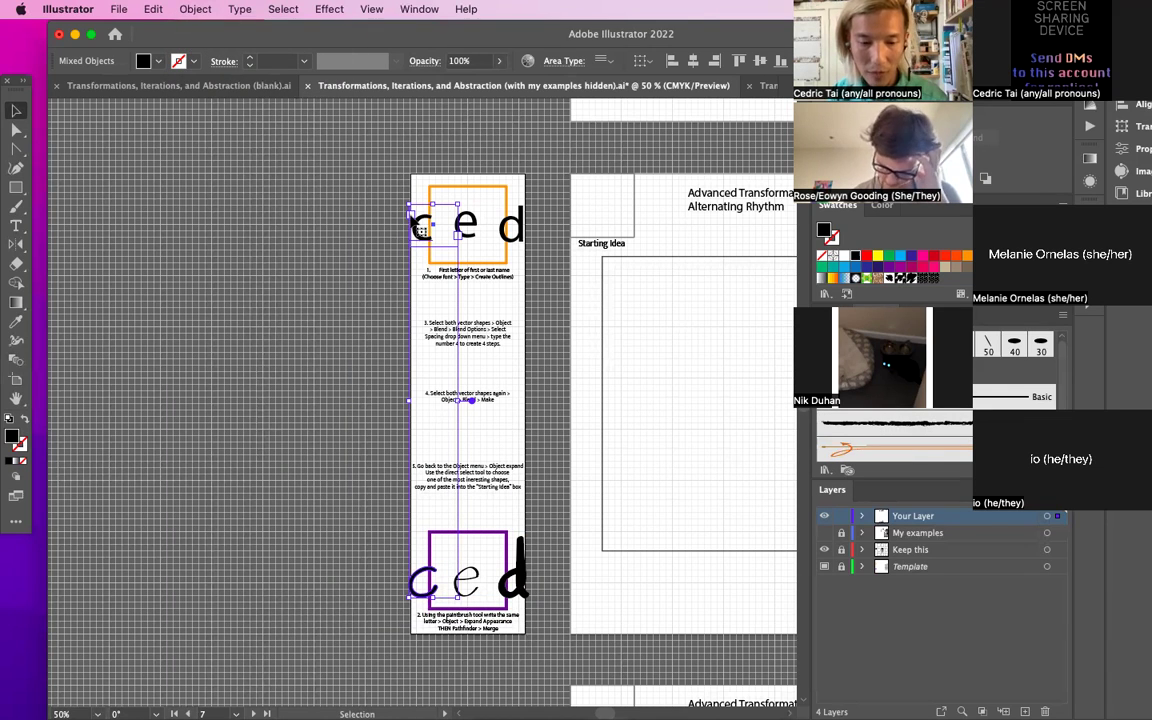
left_click(373, 326)
left_click(424, 569)
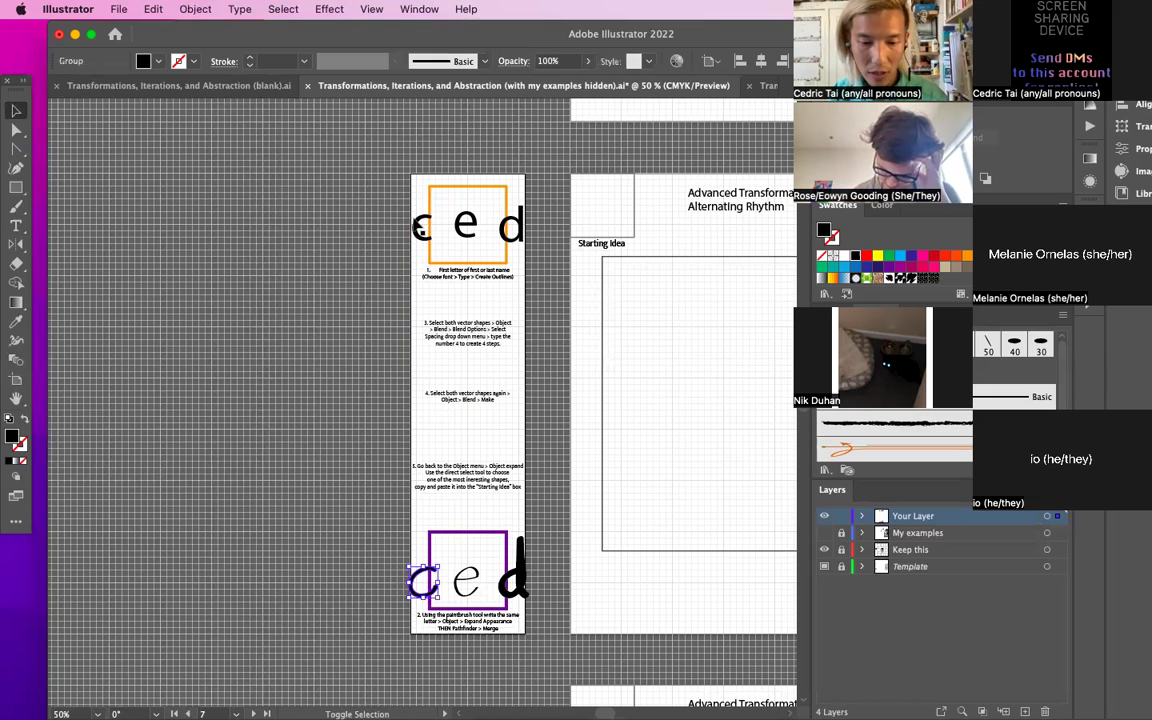
left_click_drag(372, 198, 425, 226)
left_click(195, 9)
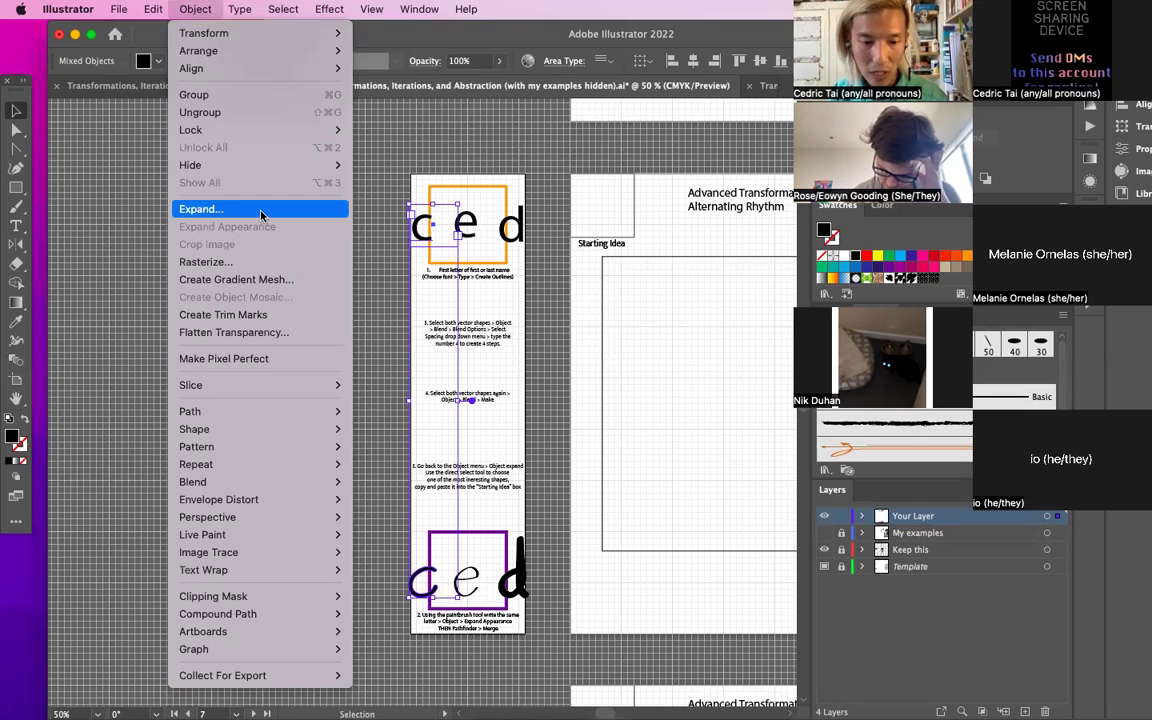
left_click(259, 210)
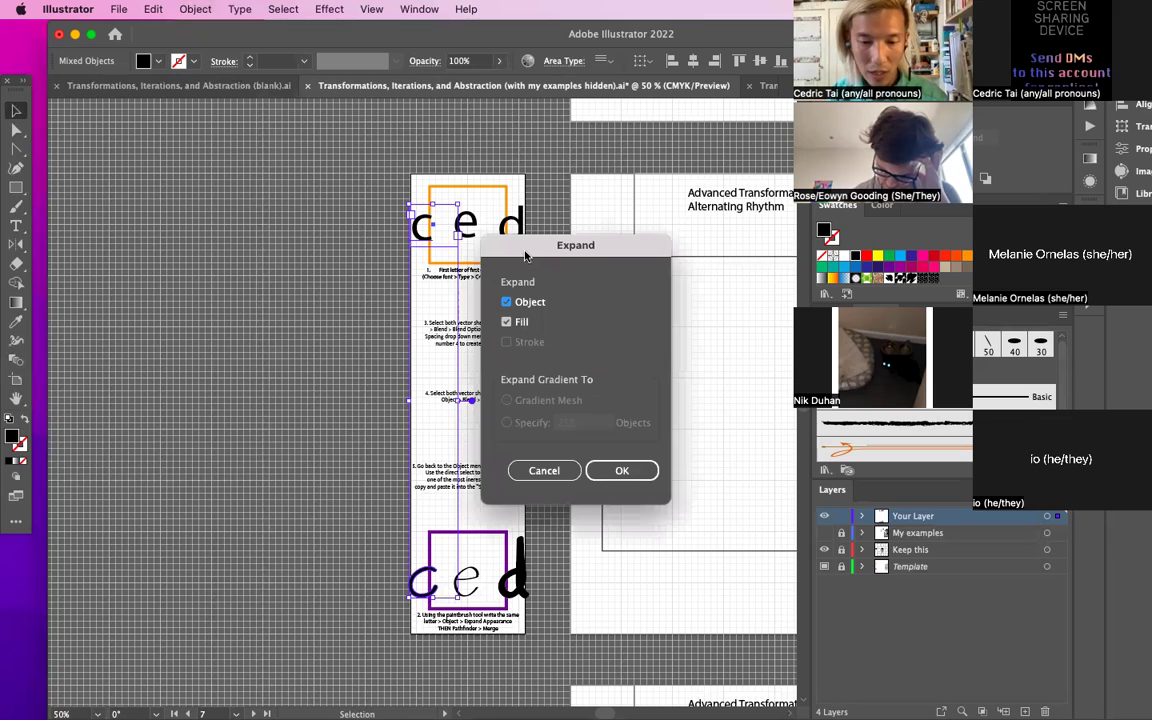
left_click(545, 475)
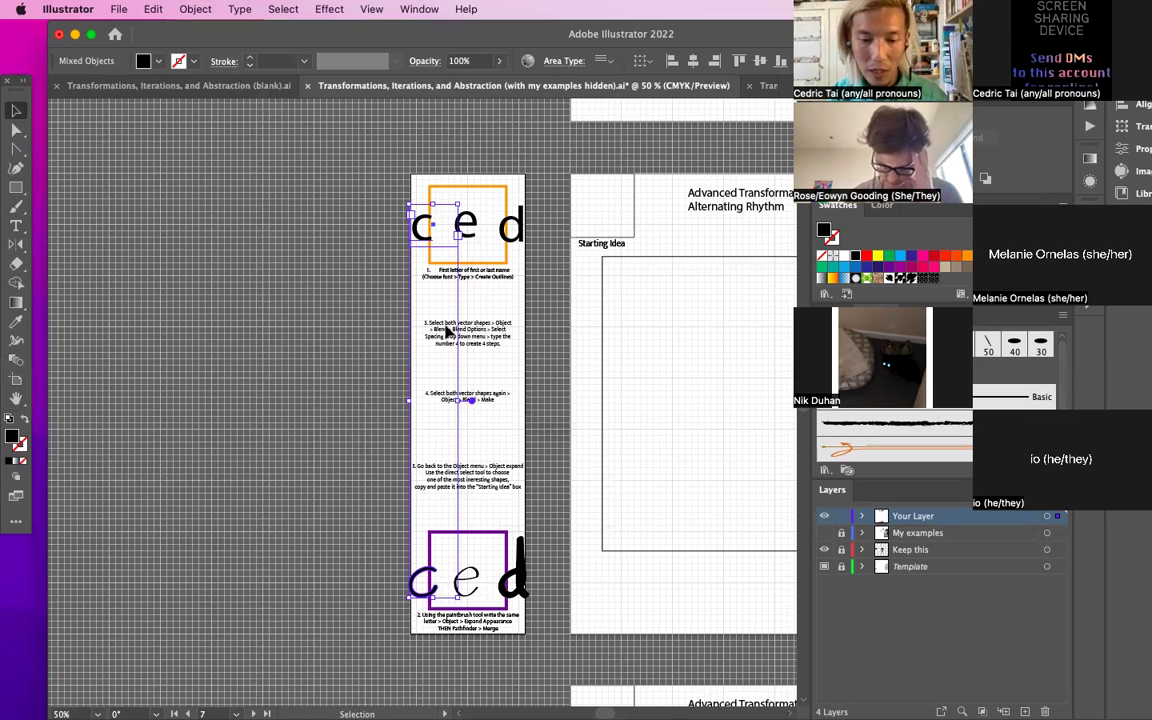
Step: Convert the typed c, e and d to vector shapes with Create Outlines
left_click(530, 300)
left_click(425, 226)
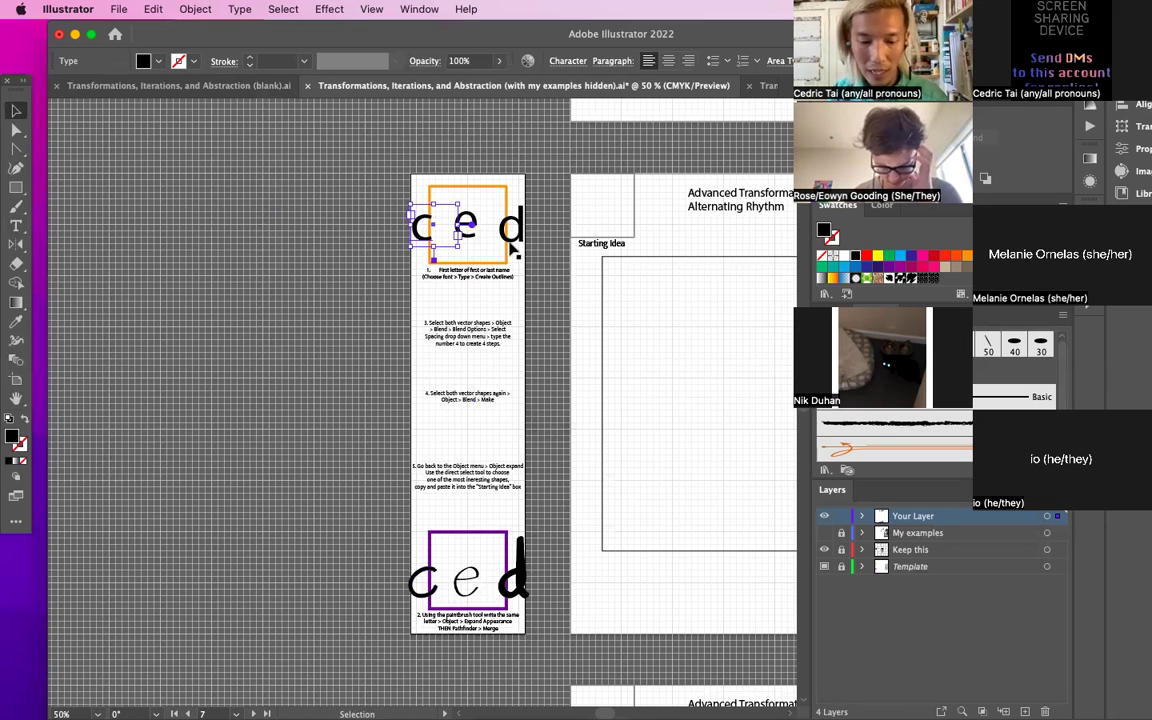
key("super+equal")
key("super+equal")
key("super+equal")
key("super+equal")
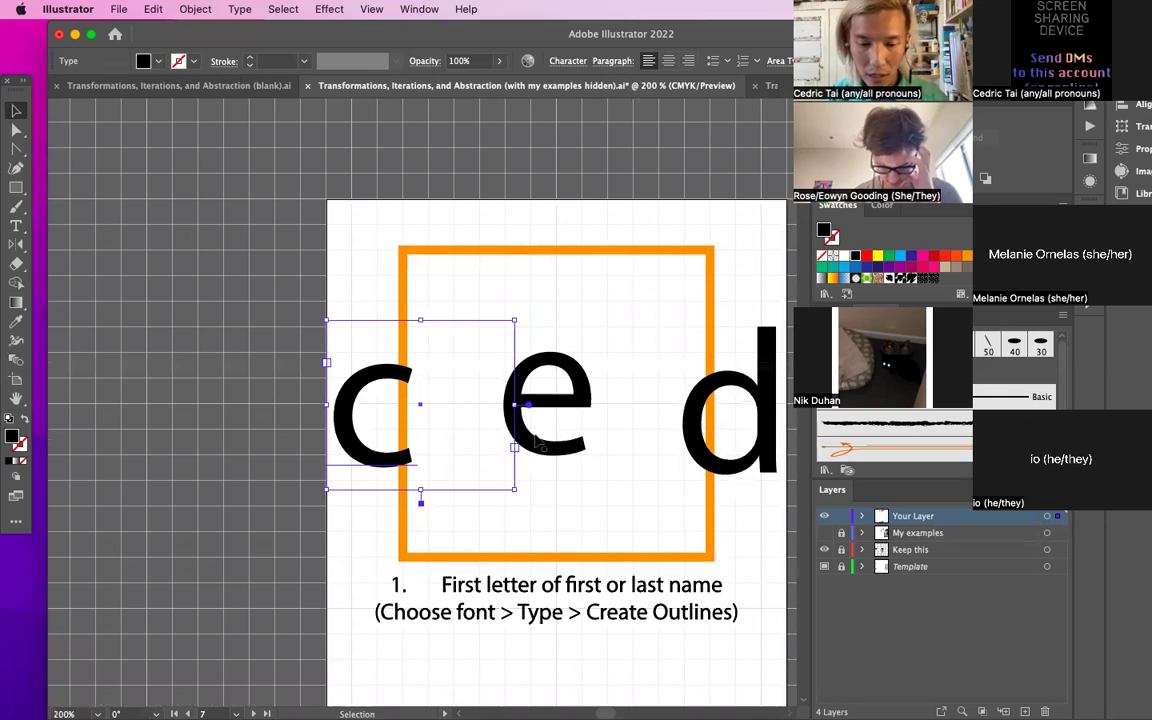
left_click(500, 372)
left_click(665, 360)
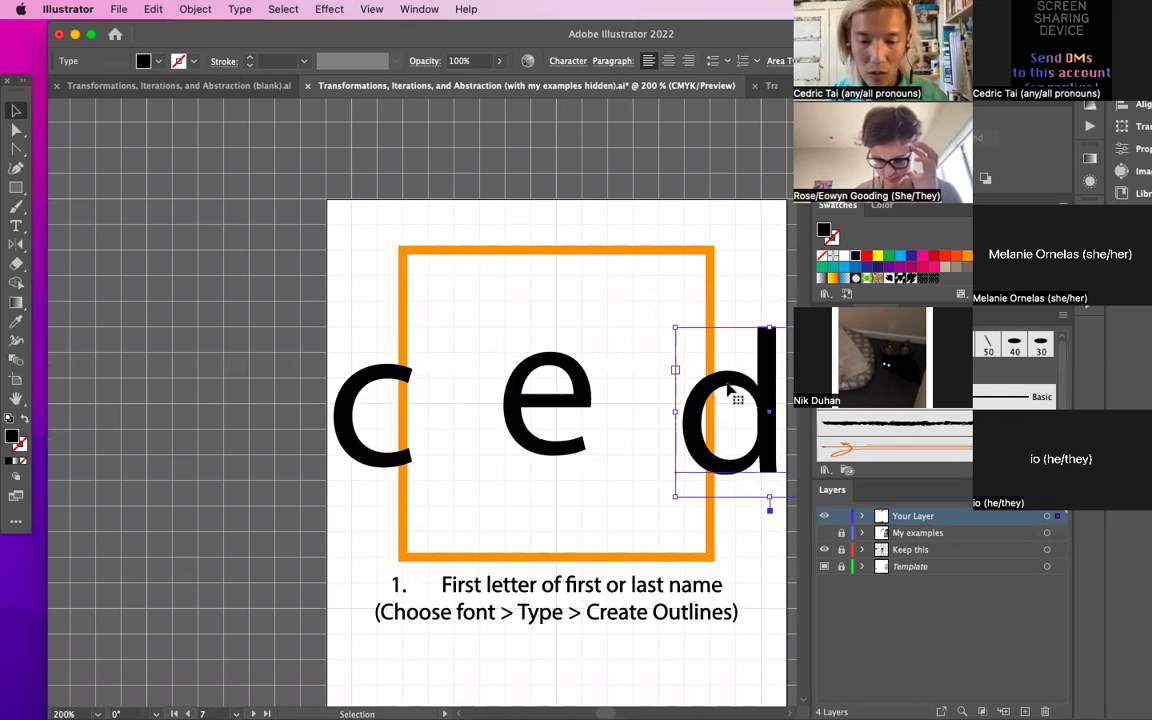
left_click(577, 383, "shift")
left_click(365, 398, "shift")
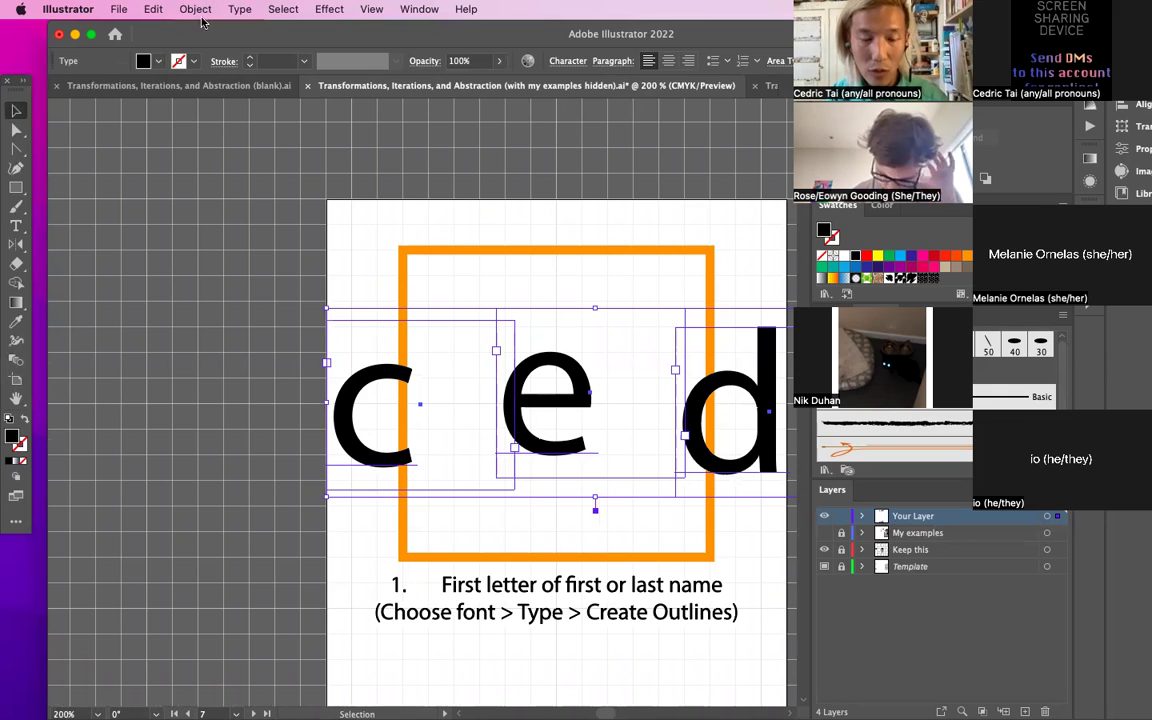
left_click(241, 9)
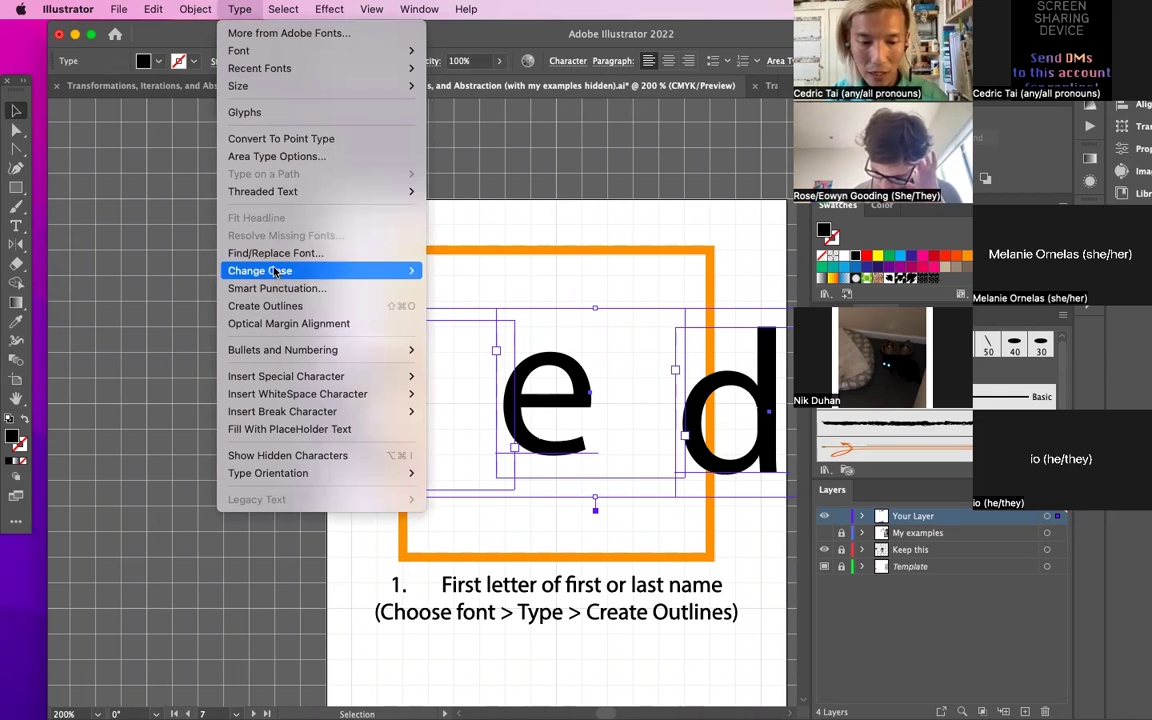
left_click(265, 306)
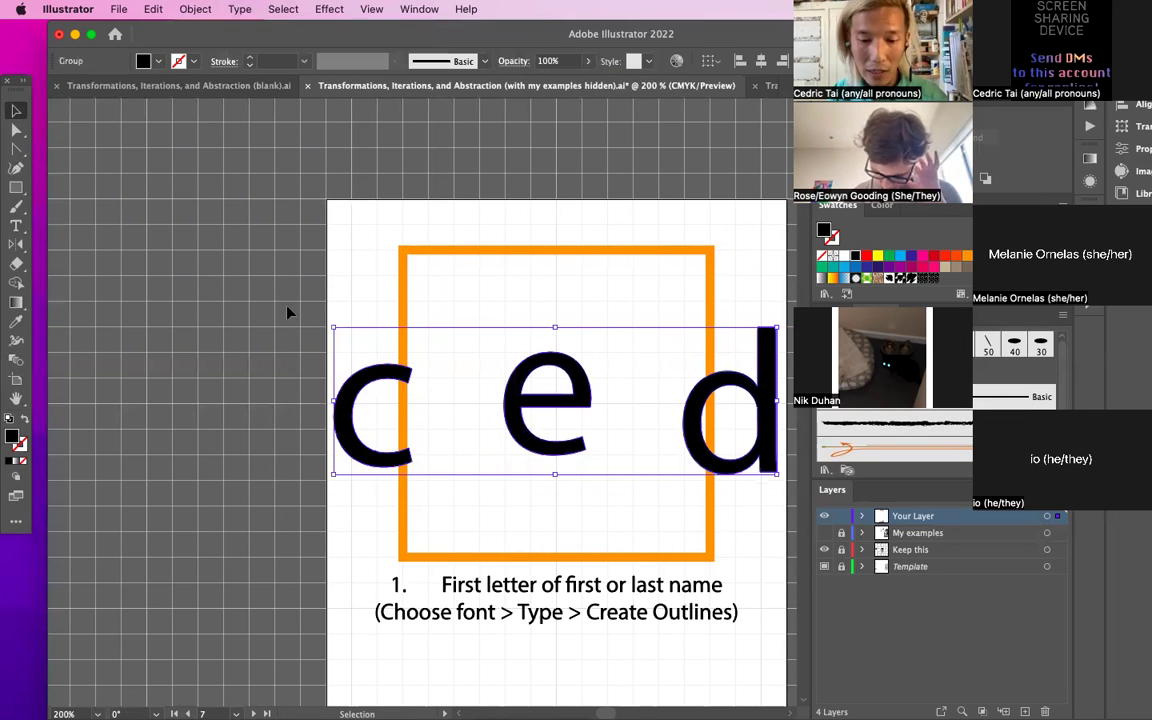
Step: Select the typed c together with the painted c and blend them into a series of intermediate shapes
scroll(600, 430, "down", 2)
scroll(600, 430, "right", 2)
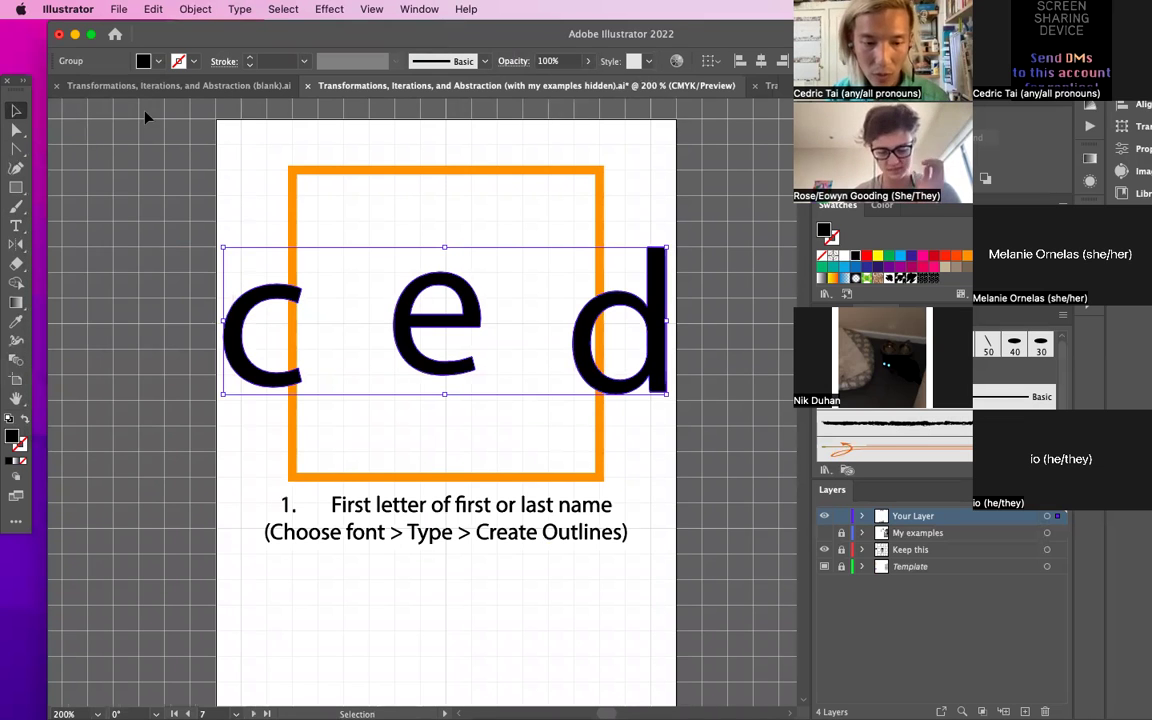
key("super+shift+a")
key("super+minus")
key("super+minus")
key("super+minus")
key("super+minus")
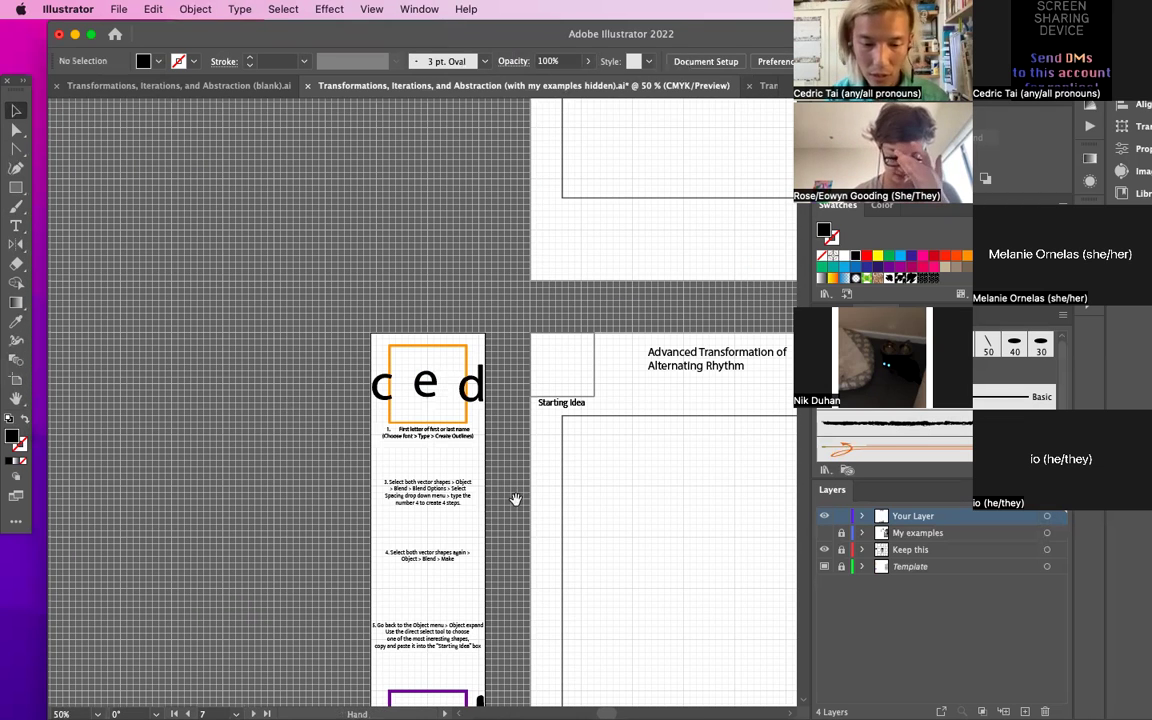
scroll(514, 496, "down", 4)
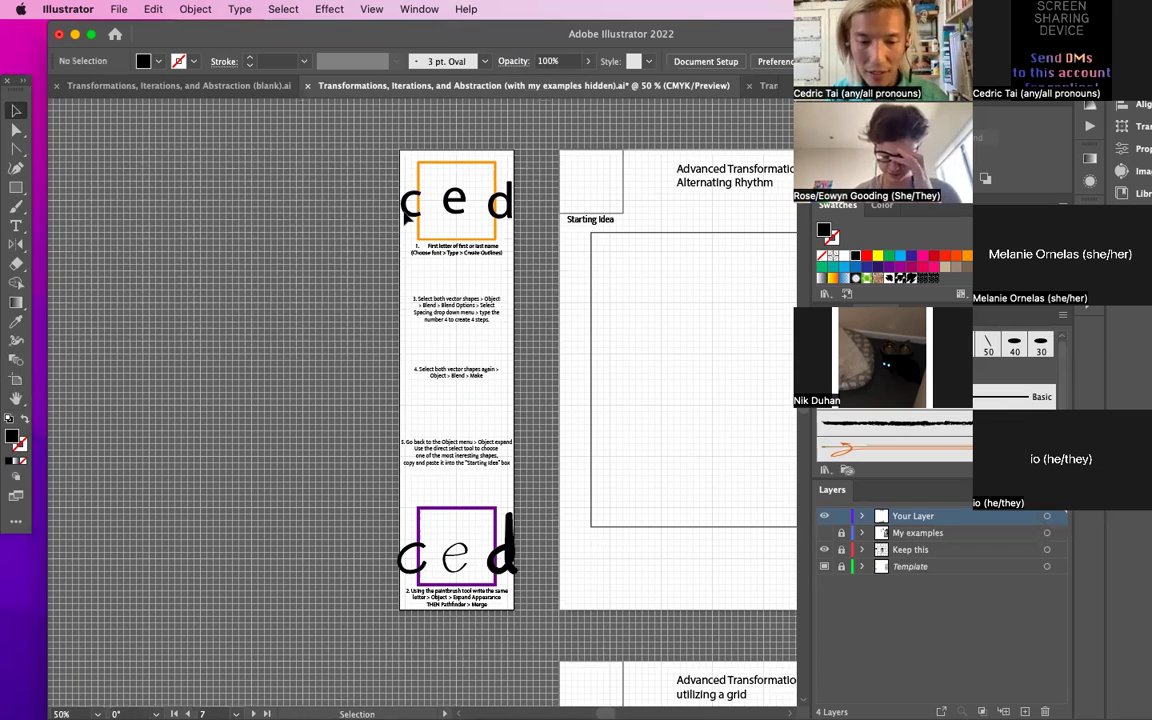
left_click(405, 205)
left_click(410, 553, "shift")
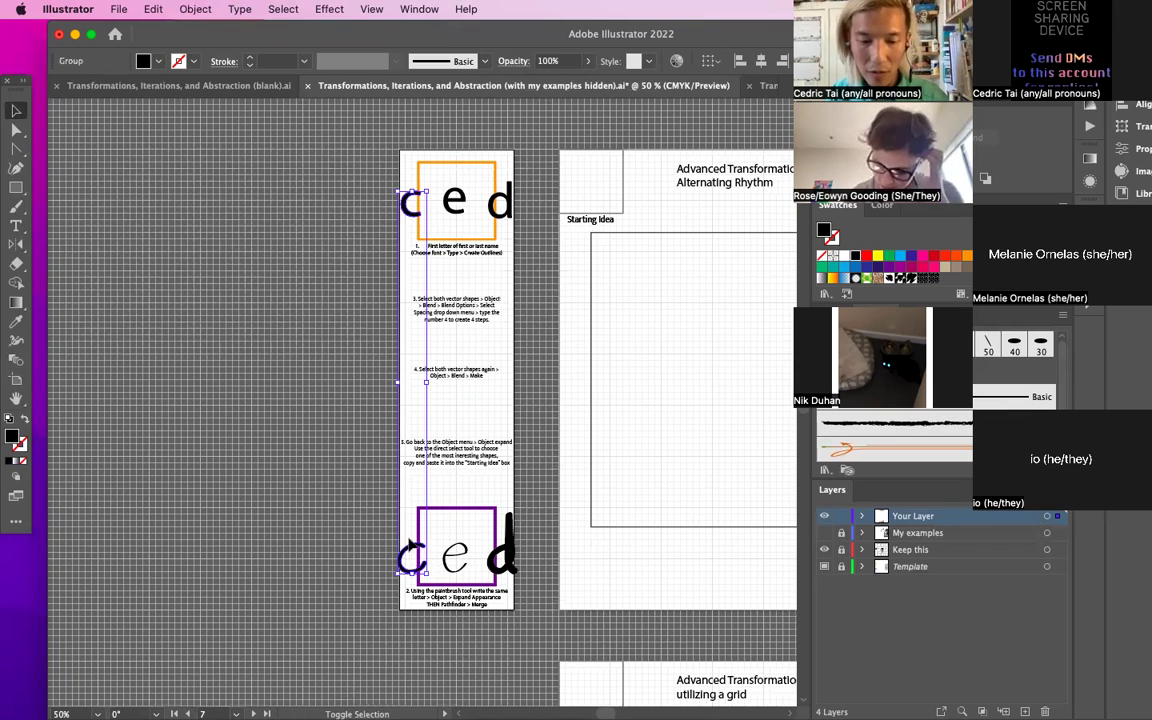
left_click(195, 10)
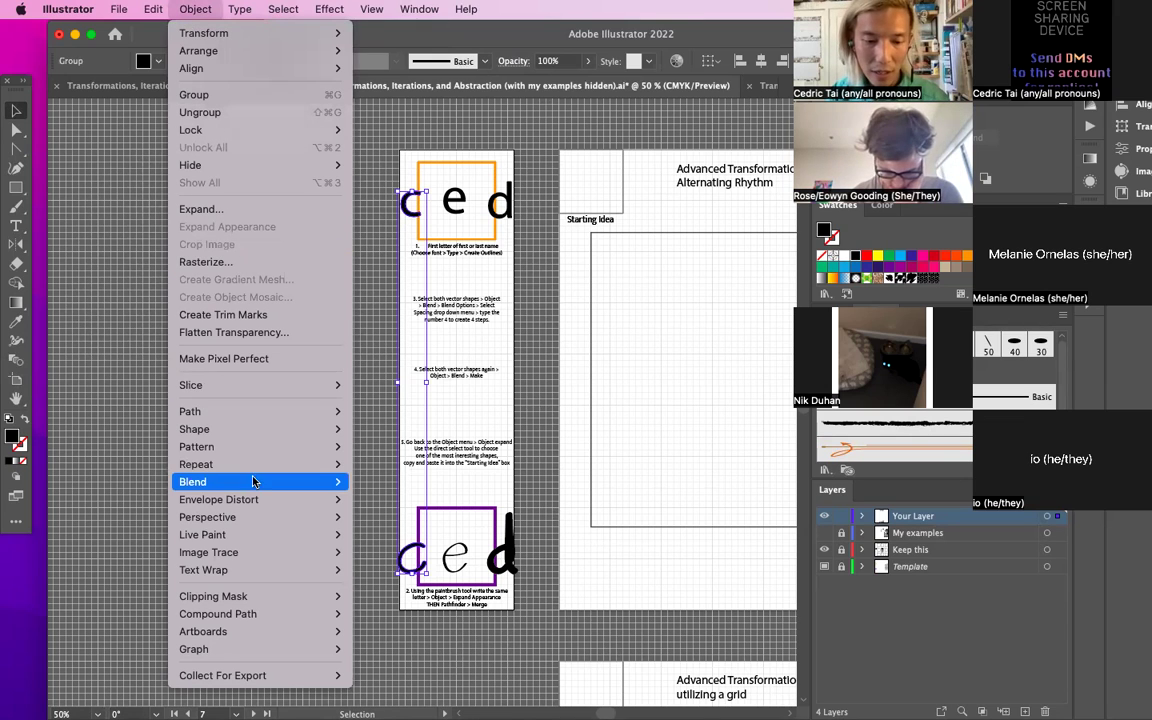
mouse_move(330, 481)
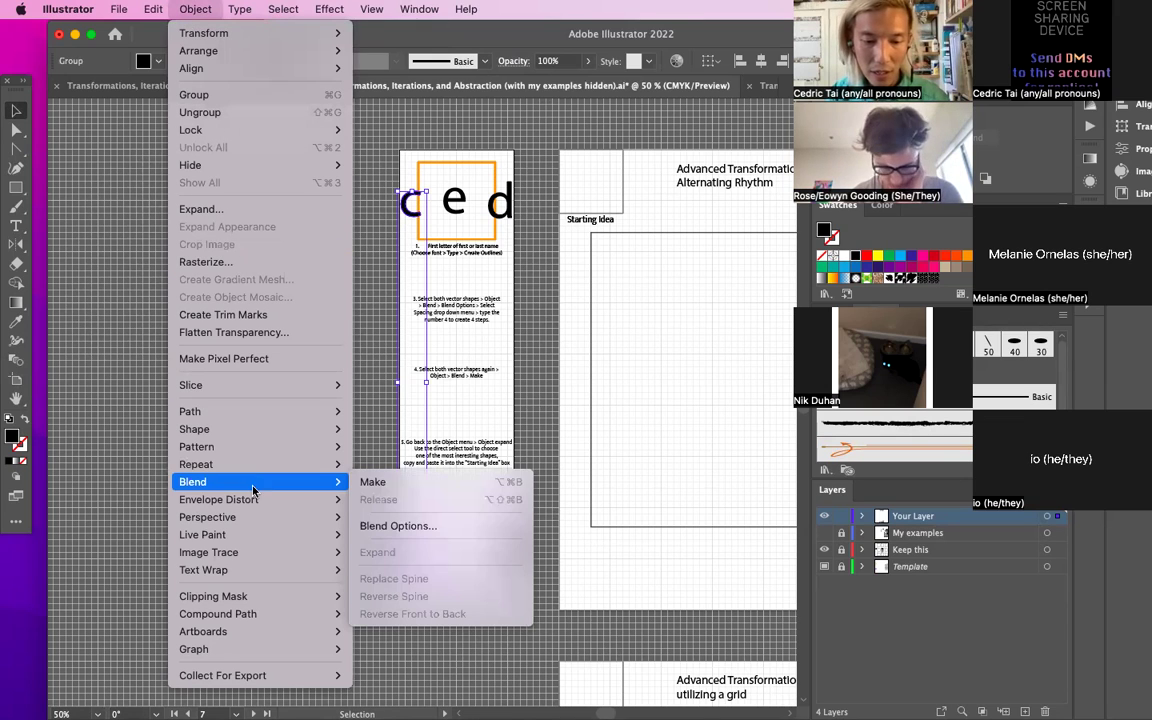
left_click(393, 484)
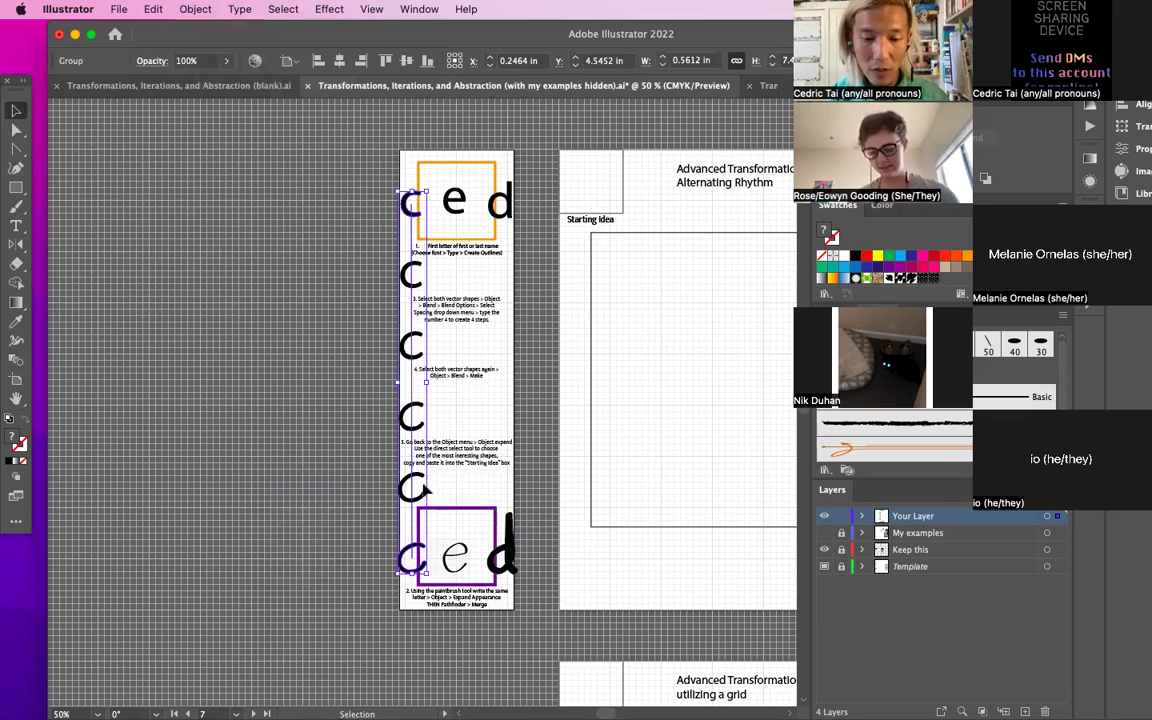
left_click(446, 483)
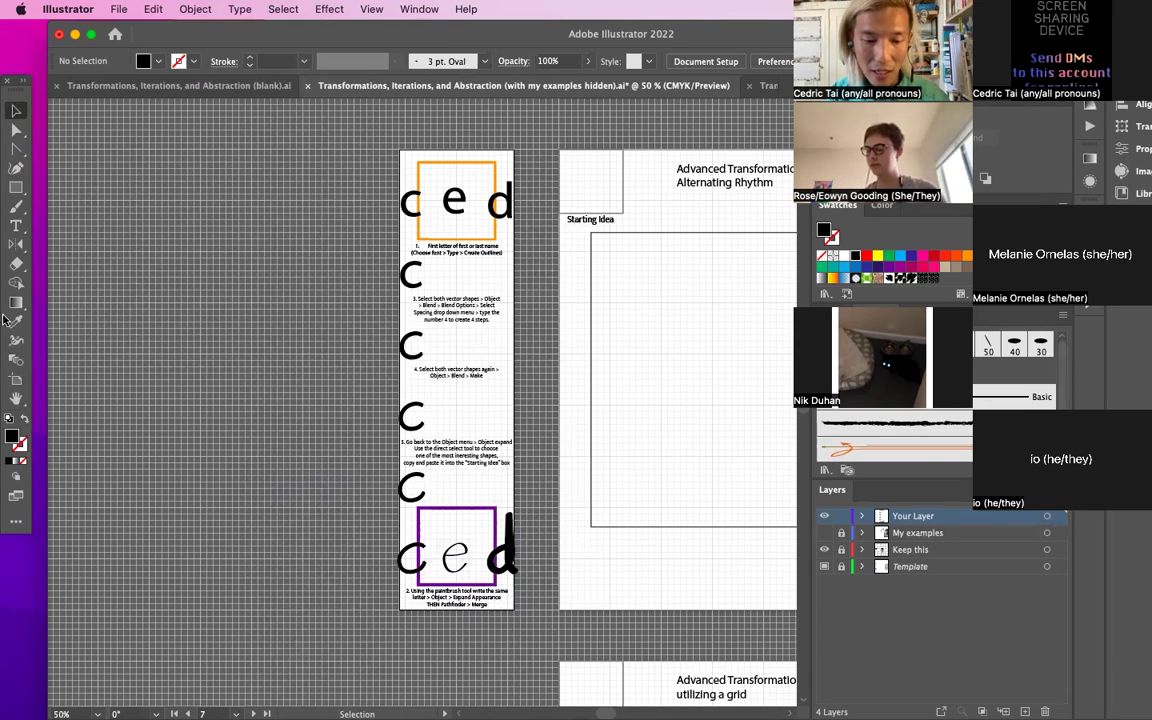
Step: Examine the intermediate c shapes between the orange and the purple box up close
key("a")
key("super+equal")
key("super+equal")
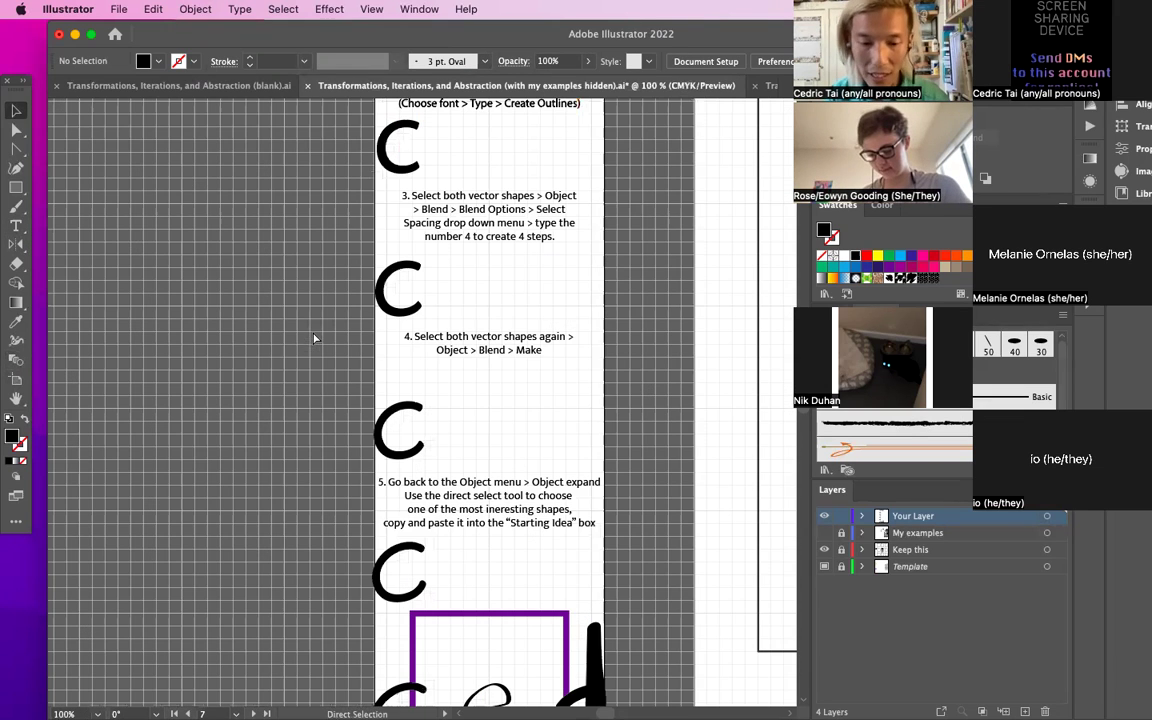
key("v")
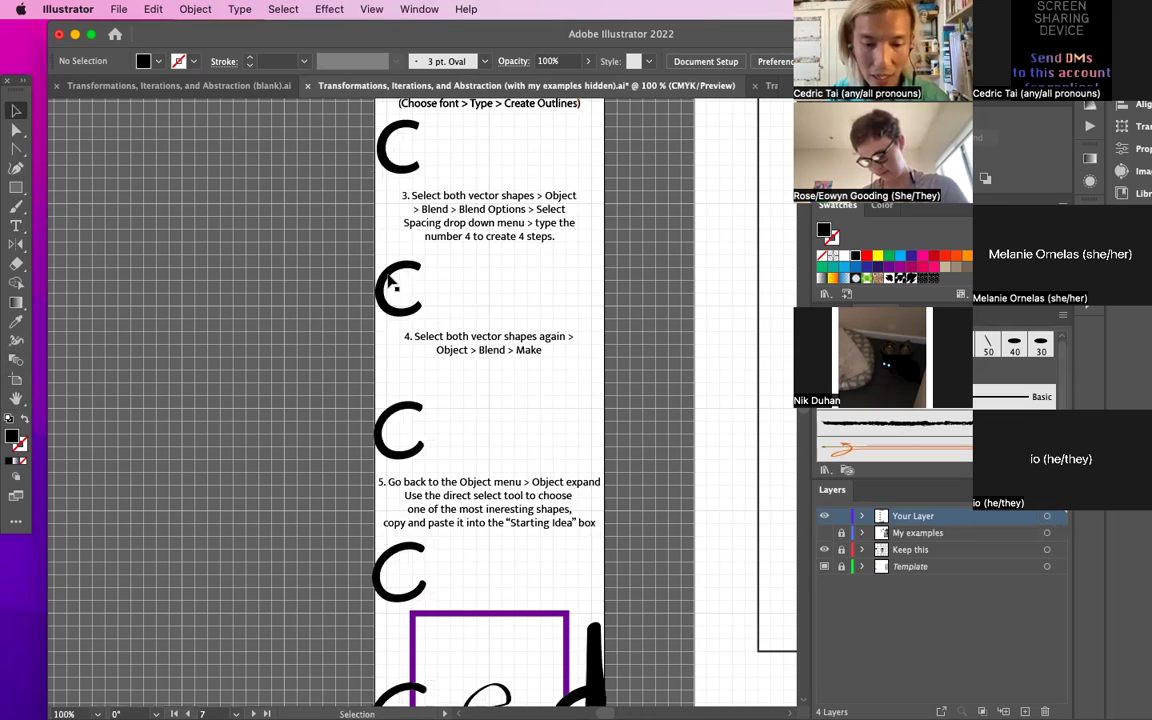
left_click_drag(502, 580, 491, 420)
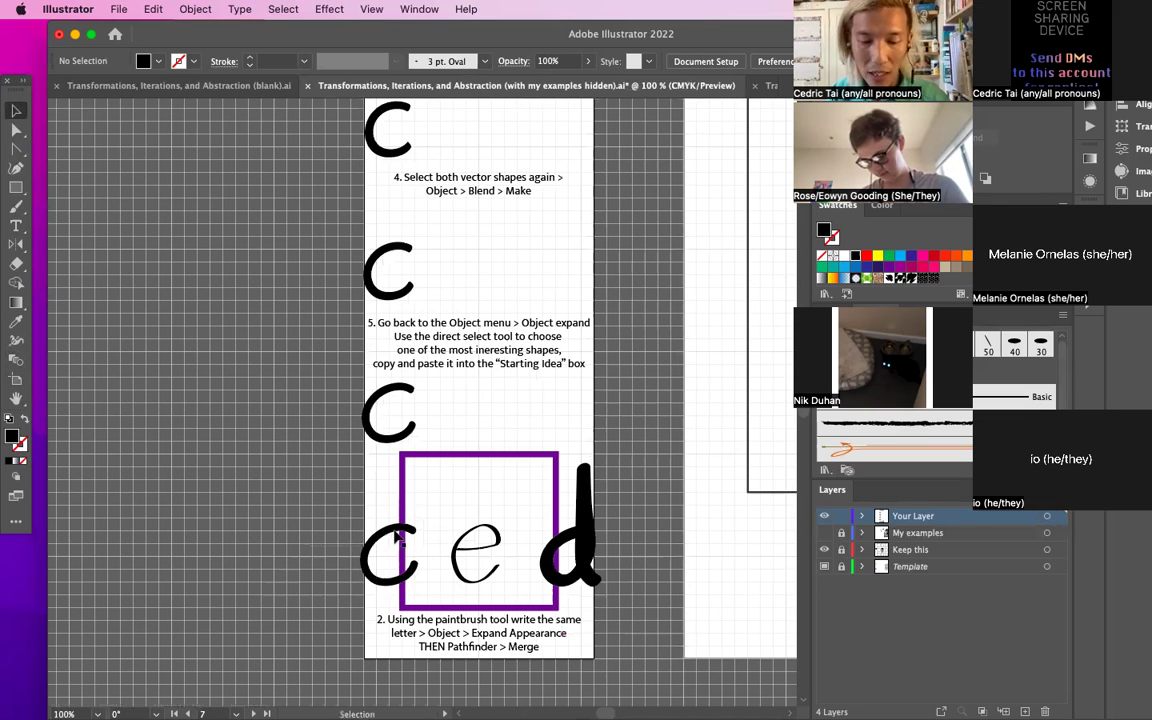
left_click_drag(489, 288, 498, 587)
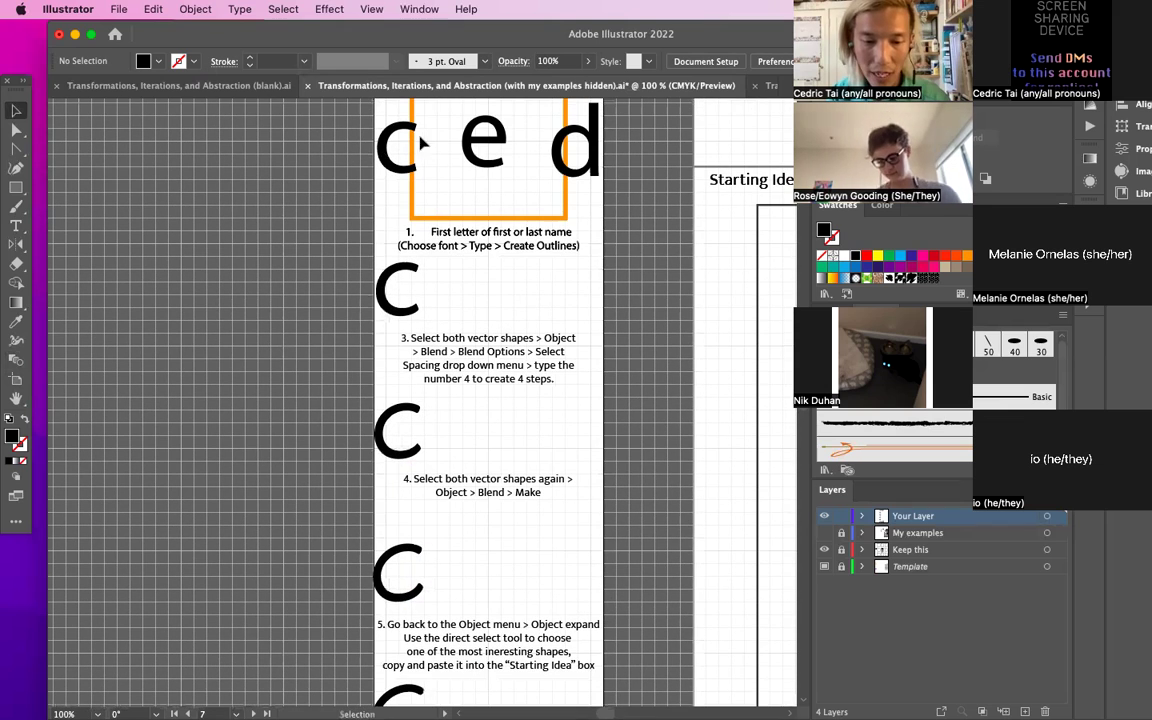
scroll(442, 504, "right", 3)
scroll(442, 504, "down", 2)
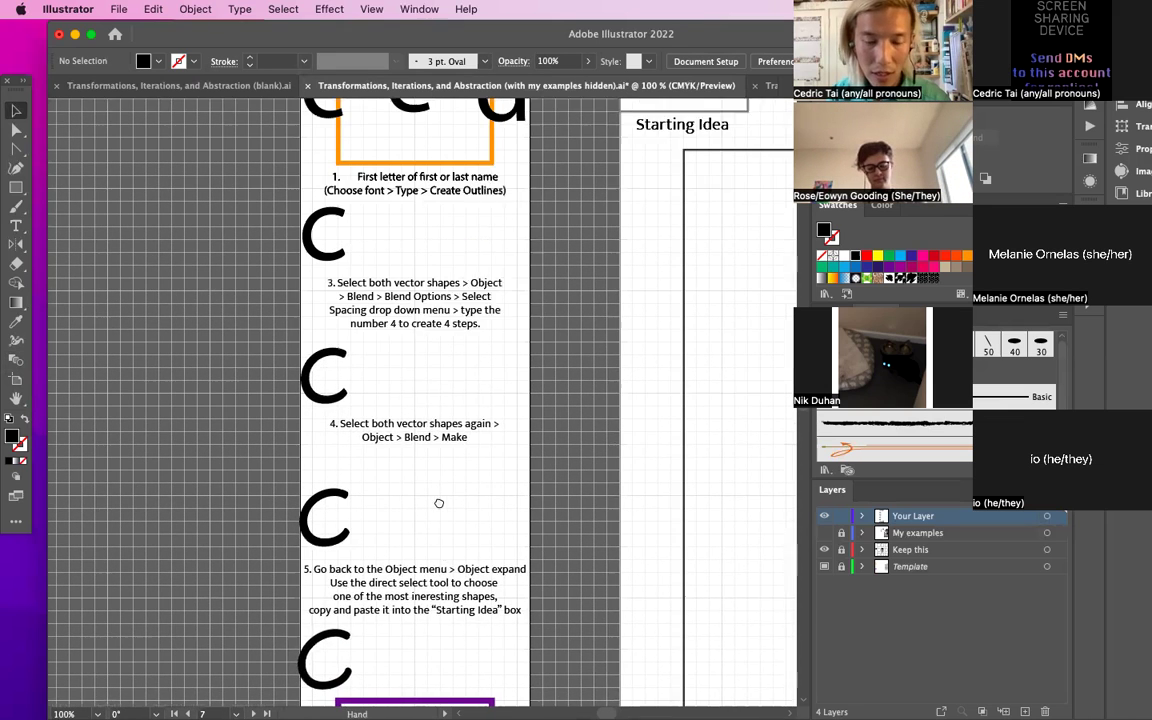
Step: Try to blend the typed e in the orange box with the painted e in the purple box
left_click(408, 130)
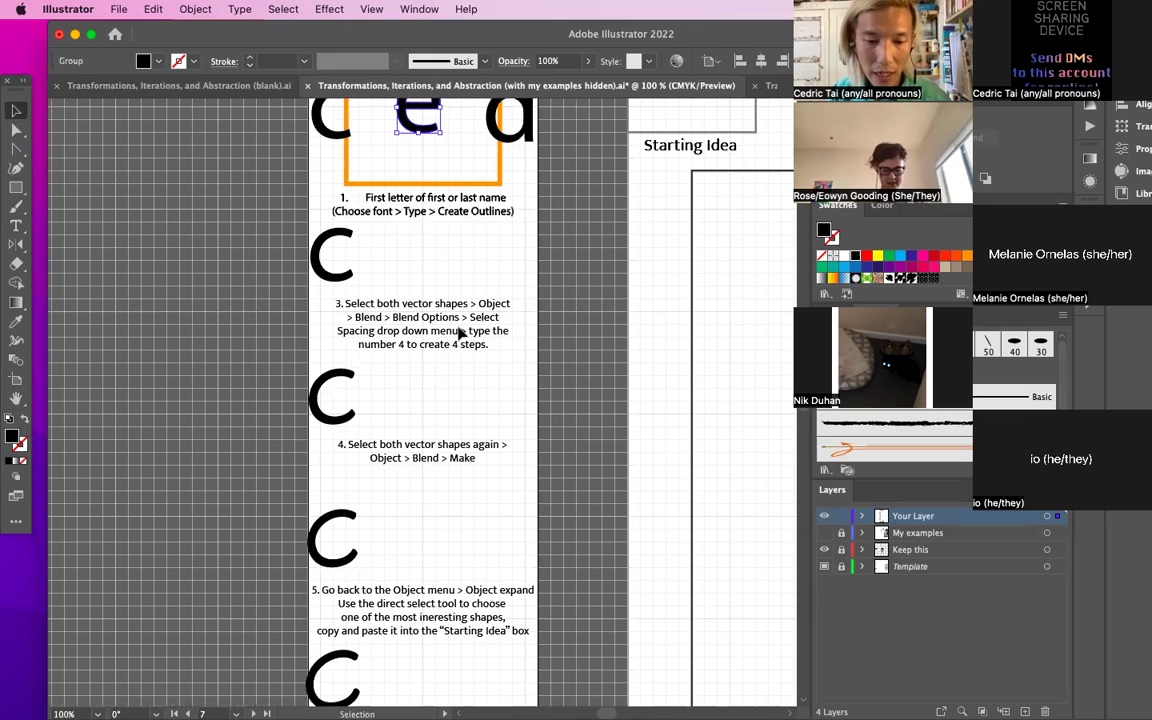
scroll(442, 435, "down", 5)
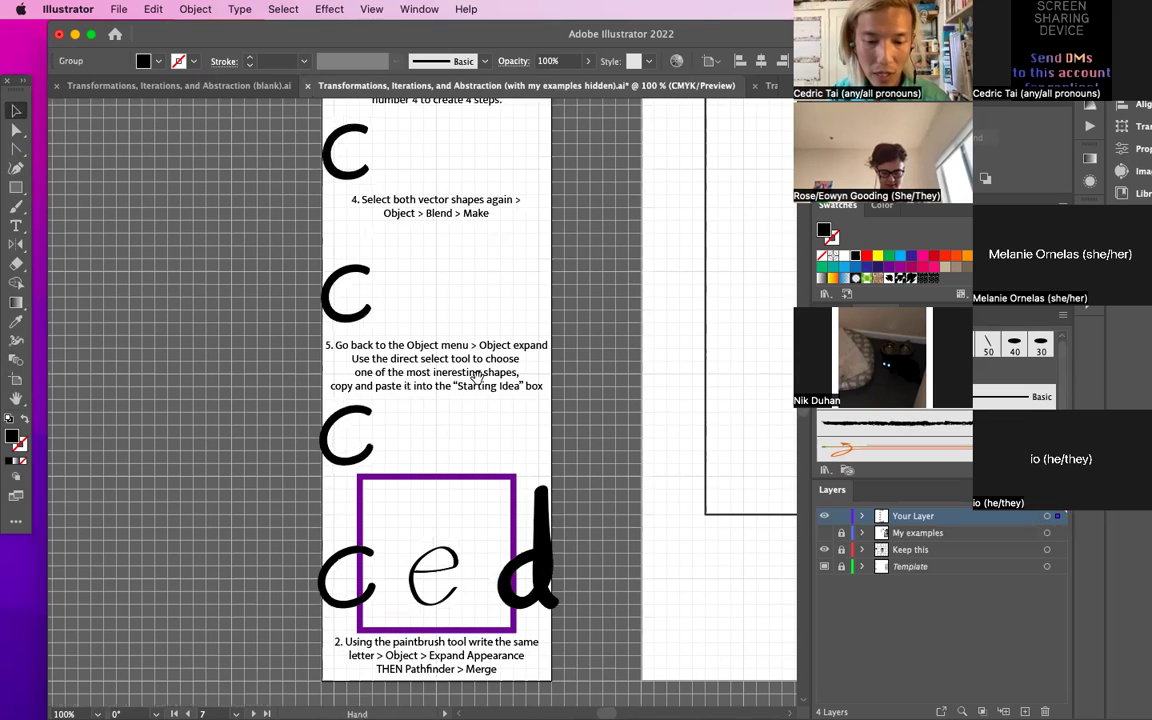
left_click(443, 551)
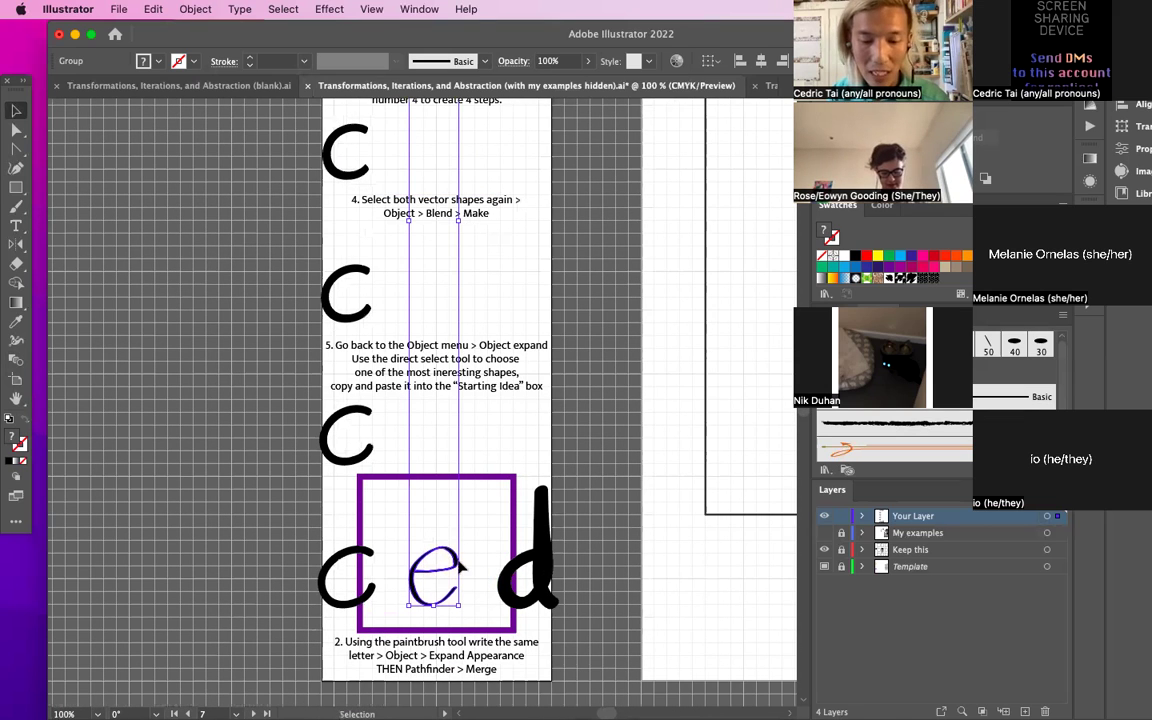
left_click(153, 9)
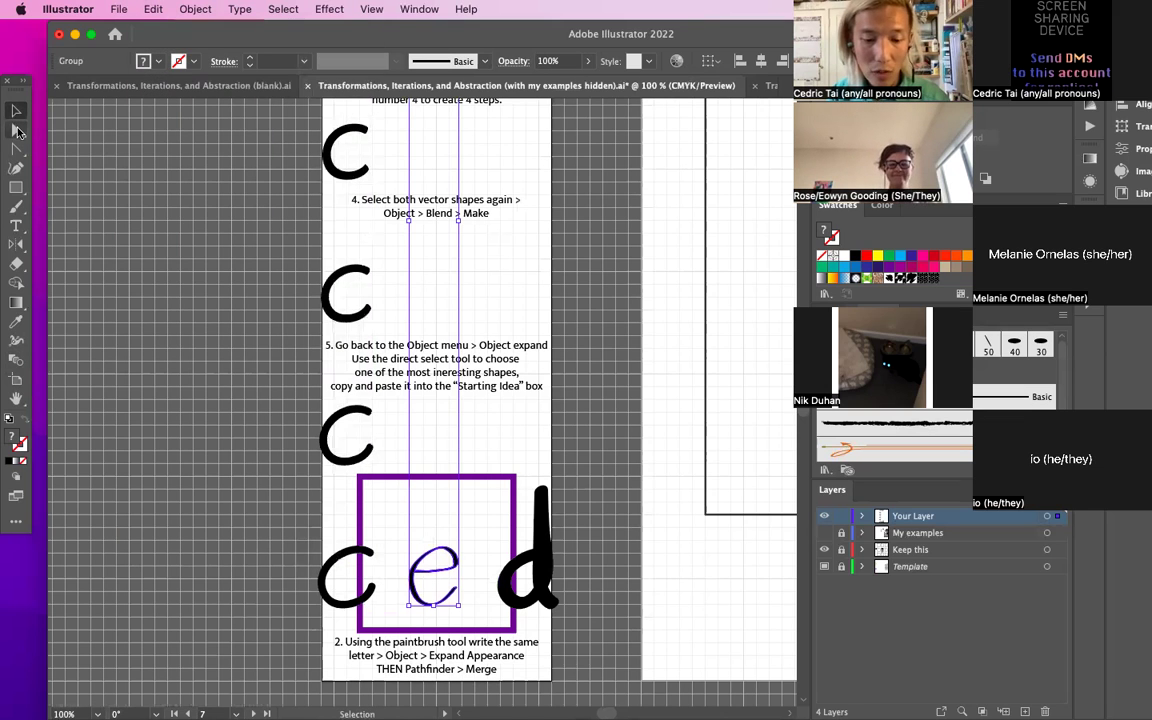
left_click(153, 9)
mouse_move(201, 9)
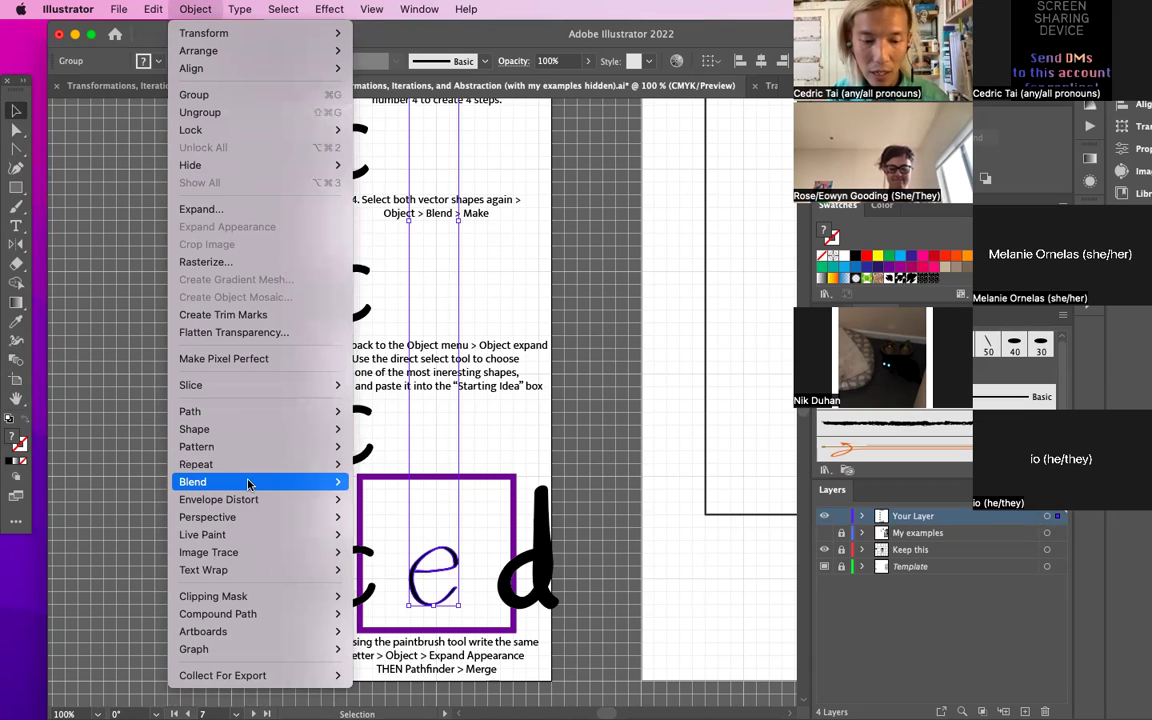
mouse_move(290, 482)
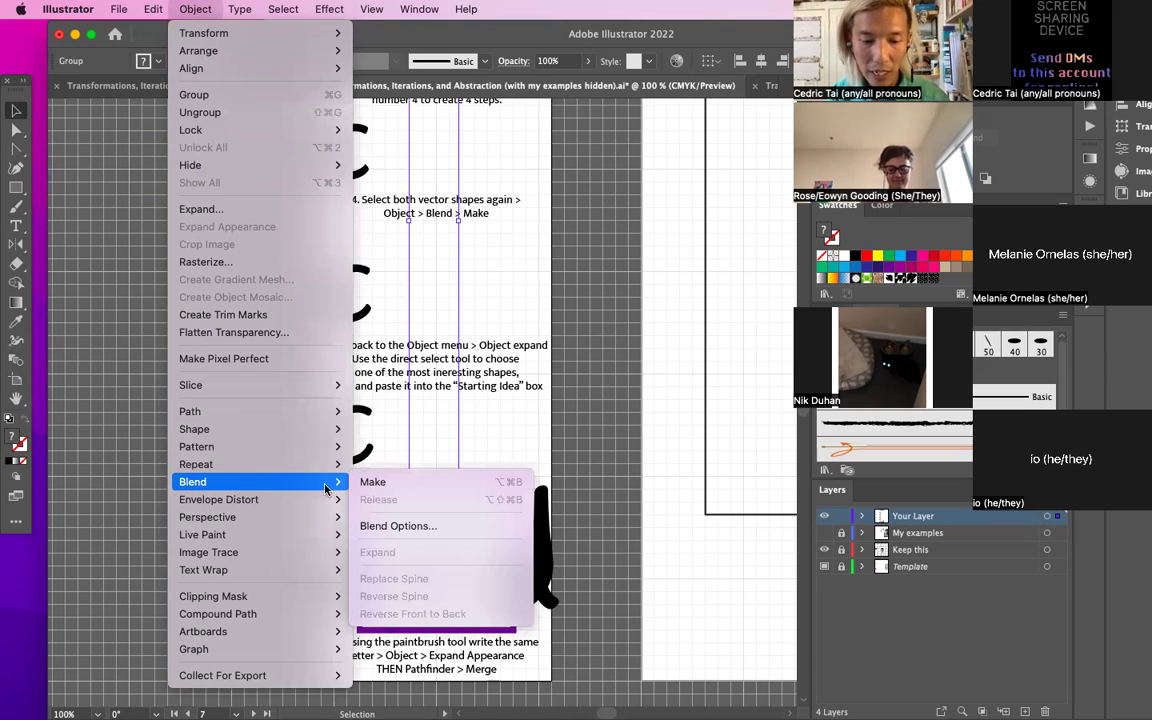
left_click(395, 484)
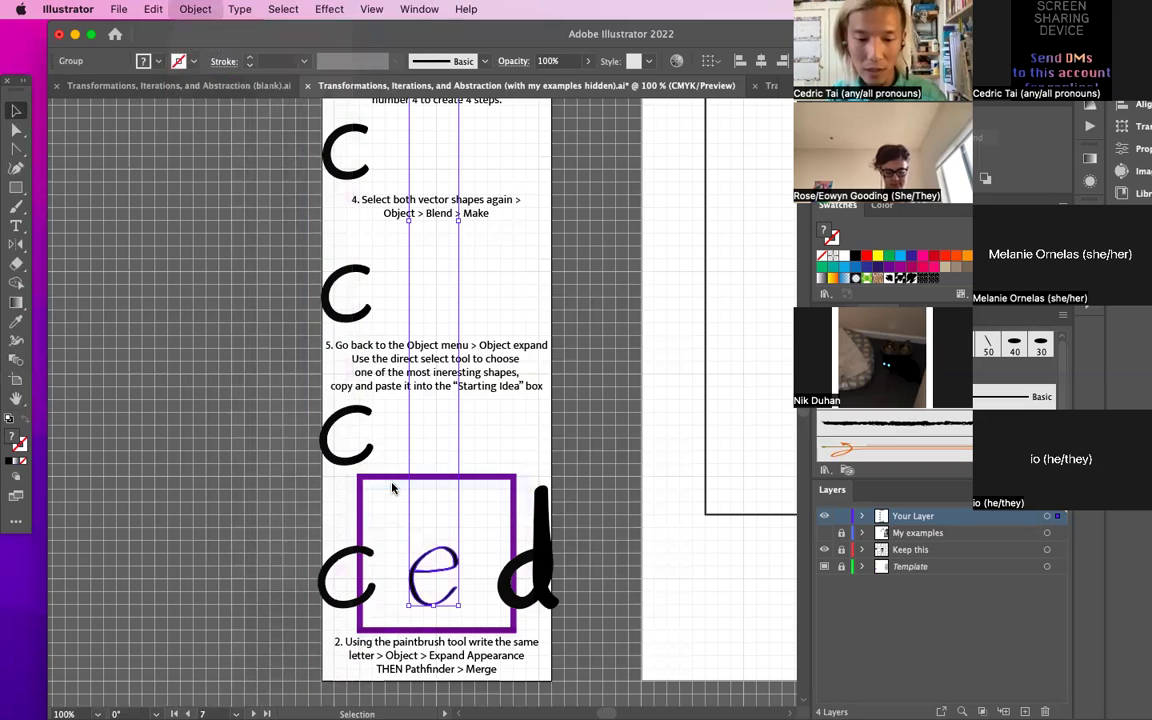
left_click(603, 304)
Step: Inspect the intermediate e shapes up close and undo the e blend
scroll(595, 380, "up", 5)
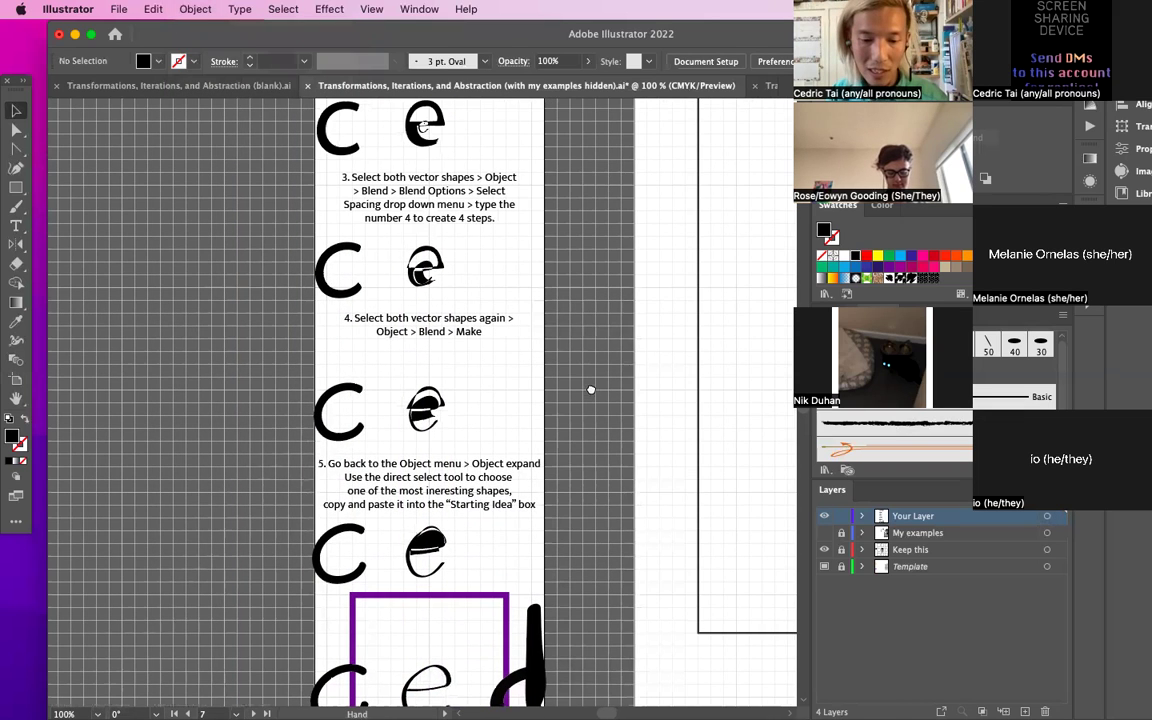
left_click_drag(560, 269, 560, 275)
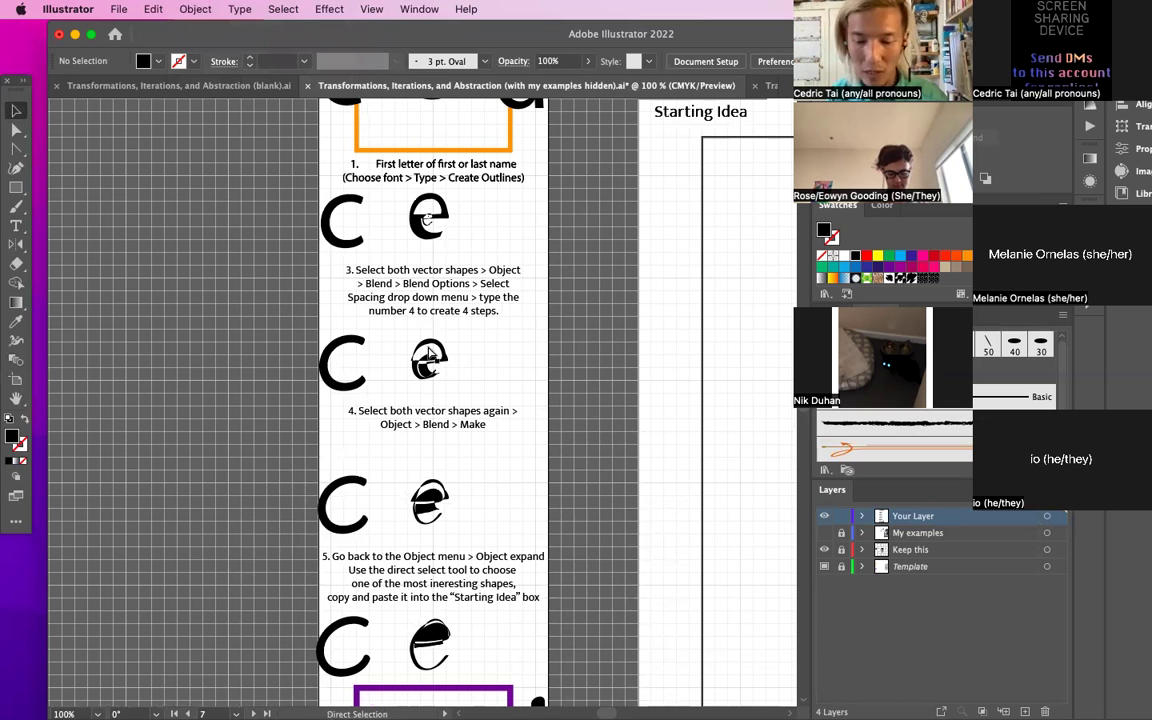
key("super+equal")
key("super+equal")
key("super+equal")
key("super+minus")
key("super+minus")
key("super+minus")
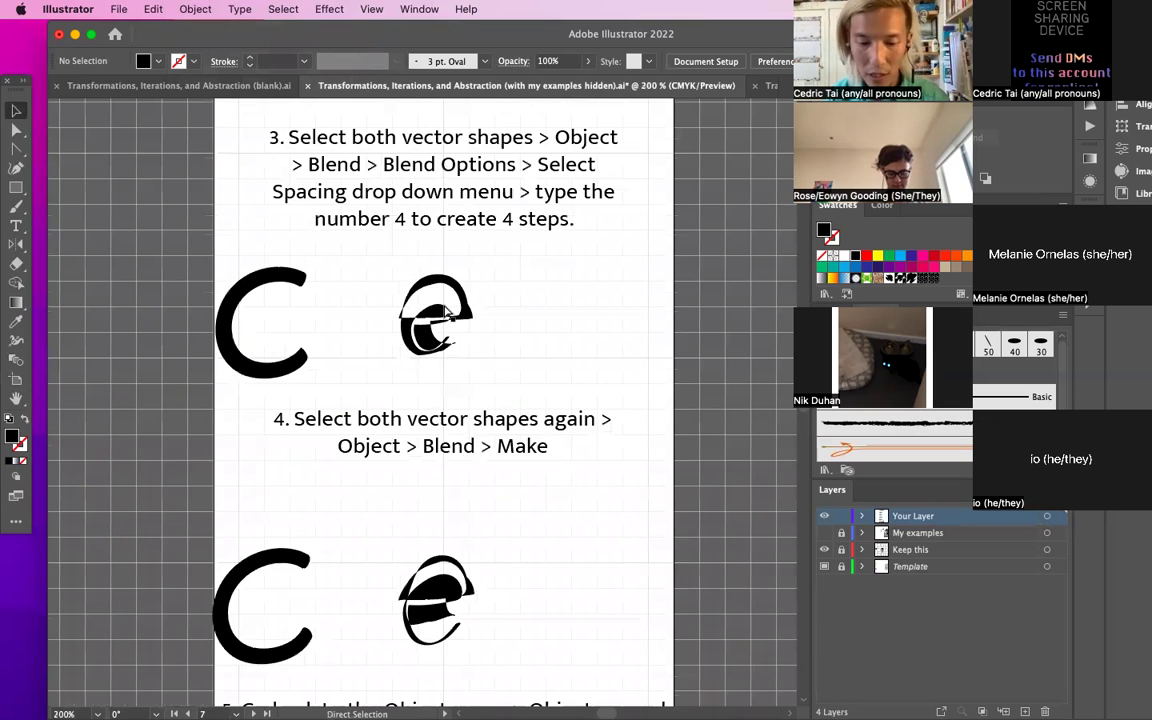
key("super+z")
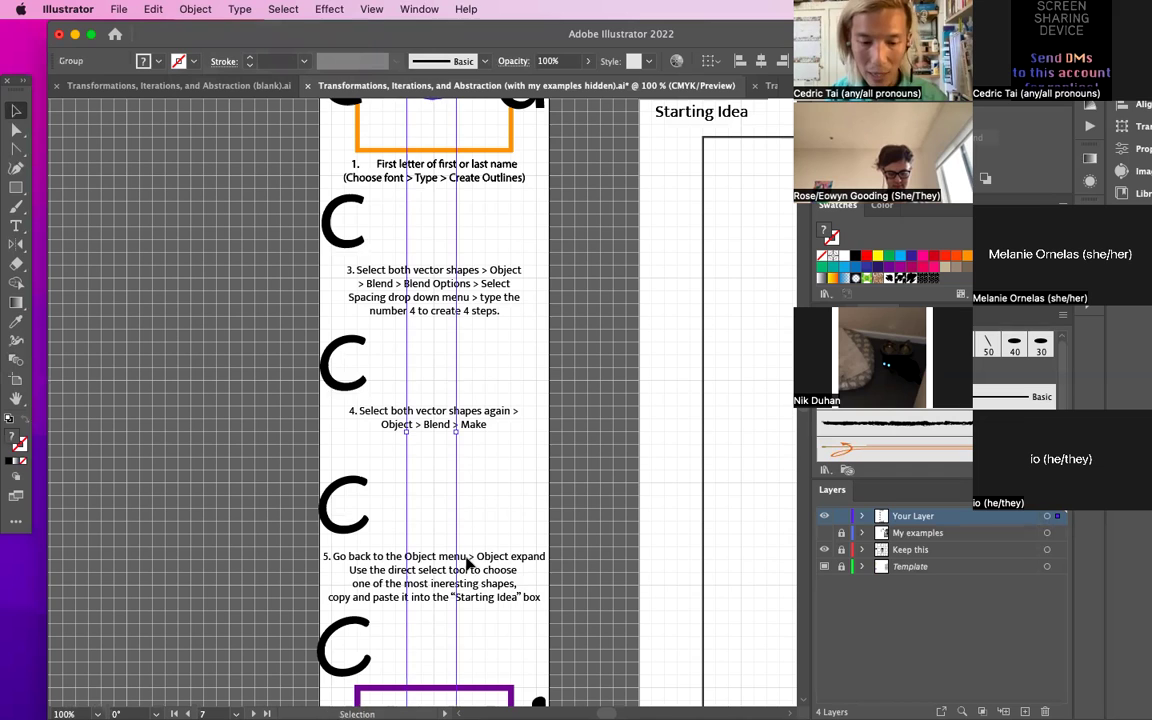
Step: Delete the inner counter path of the painted e in the purple box so its eye is filled solid
scroll(605, 467, "down", 5)
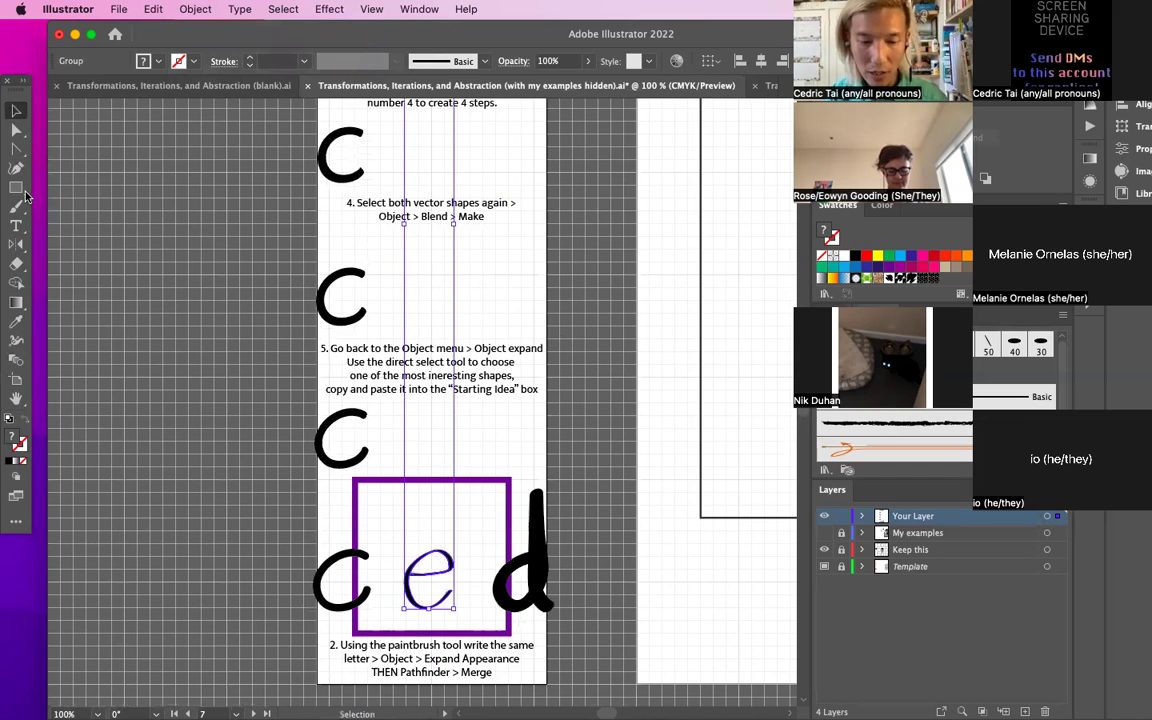
key("a")
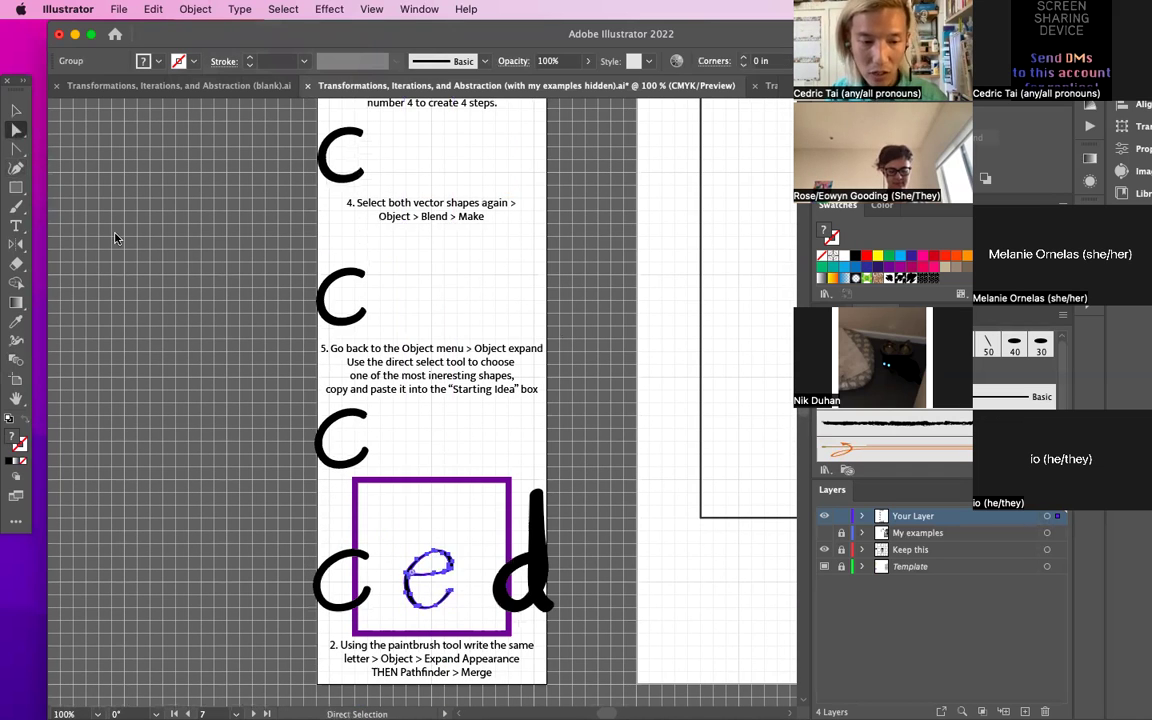
left_click(254, 482)
left_click(450, 566)
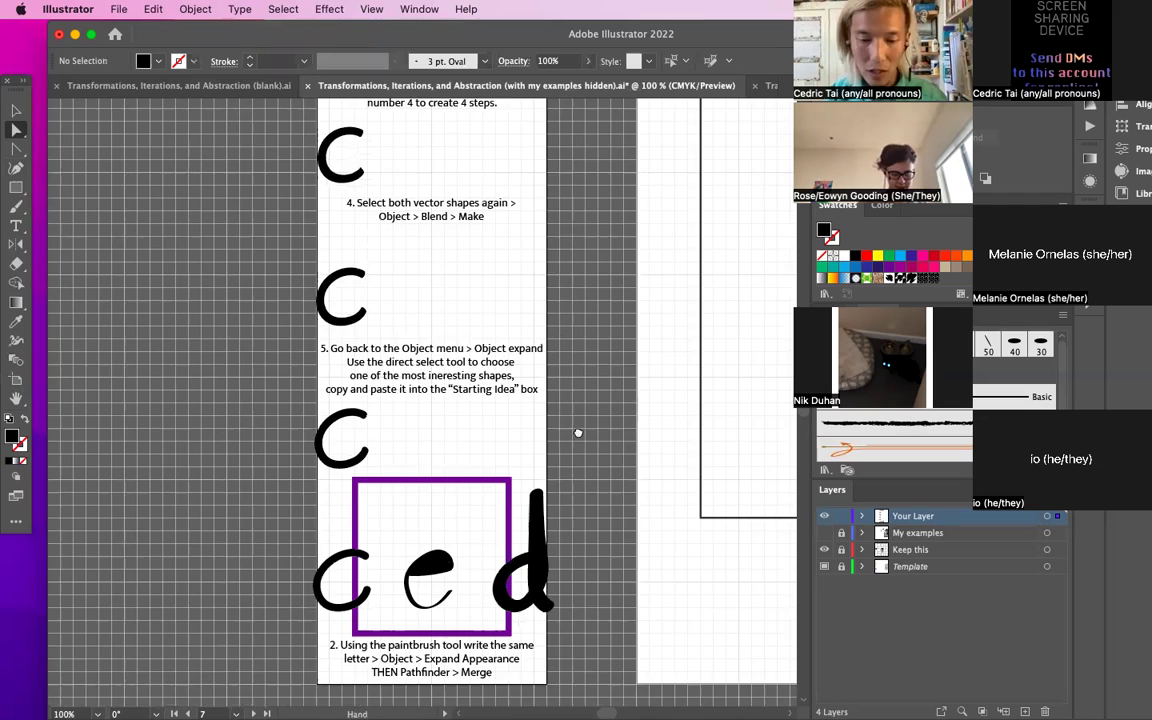
Step: Delete the inner counter path of the typed e in the orange box so its eye is filled solid
scroll(584, 335, "up", 10)
left_click(465, 290)
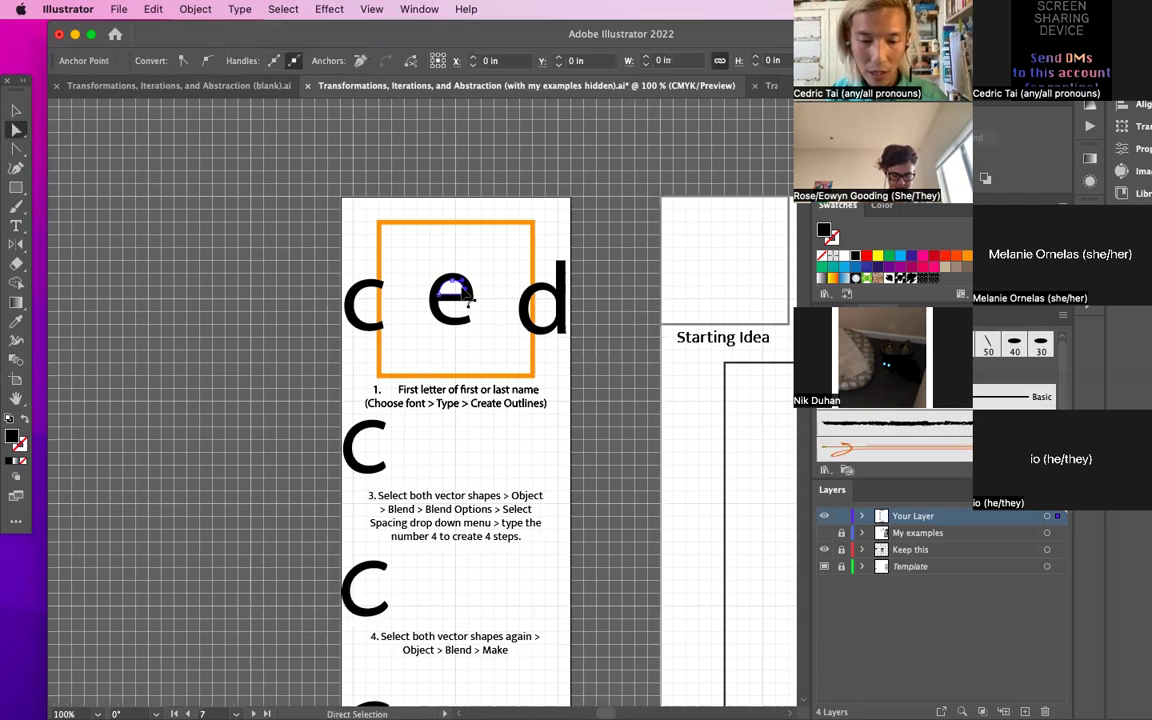
left_click(113, 120)
left_click(16, 110)
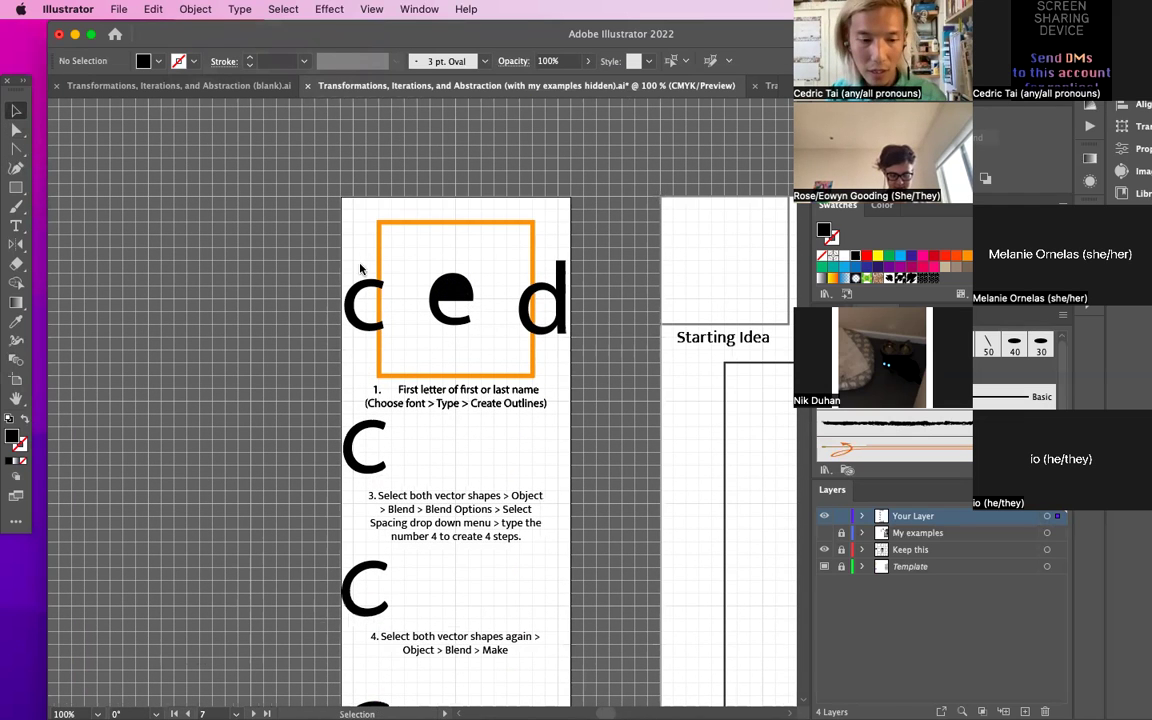
Step: Select the filled typed e and painted e together, first as whole objects and again with Direct Selection
left_click(450, 292)
scroll(581, 201, "down", 8)
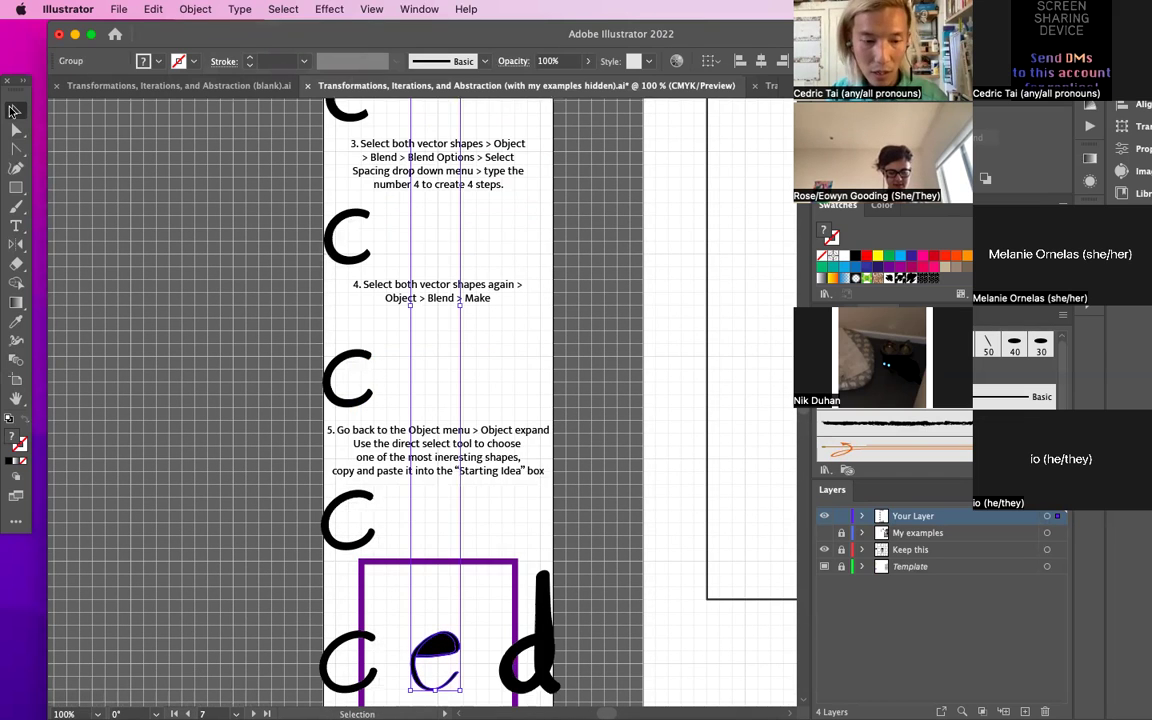
left_click(16, 129)
left_click(220, 510)
left_click(450, 650)
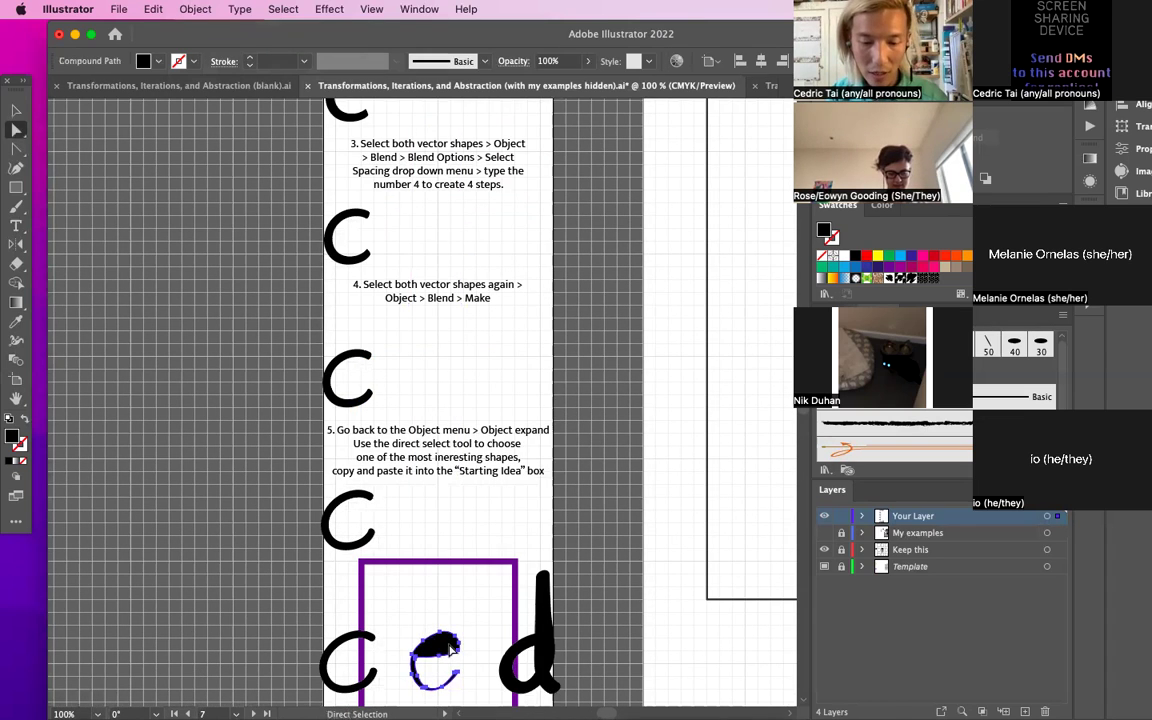
scroll(471, 347, "down", 2)
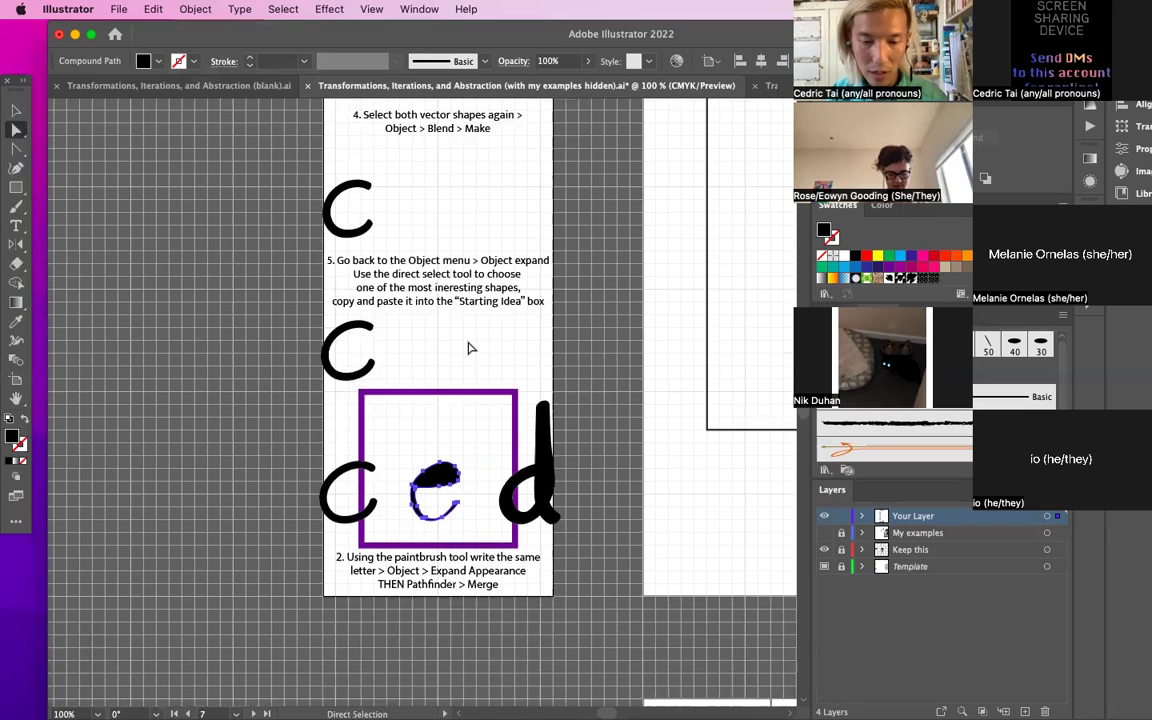
scroll(471, 347, "up", 9)
scroll(473, 440, "down", 5)
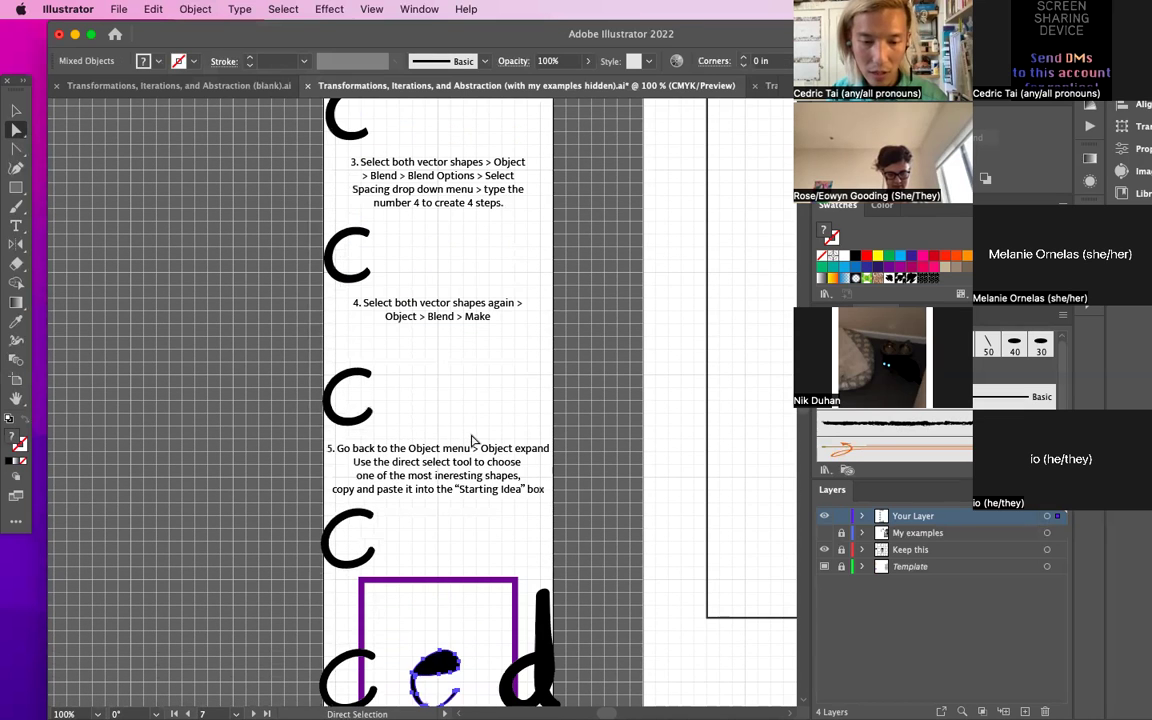
Step: Ungroup the filled painted e in the purple box into a plain path
left_click(15, 110)
scroll(300, 450, "down", 1)
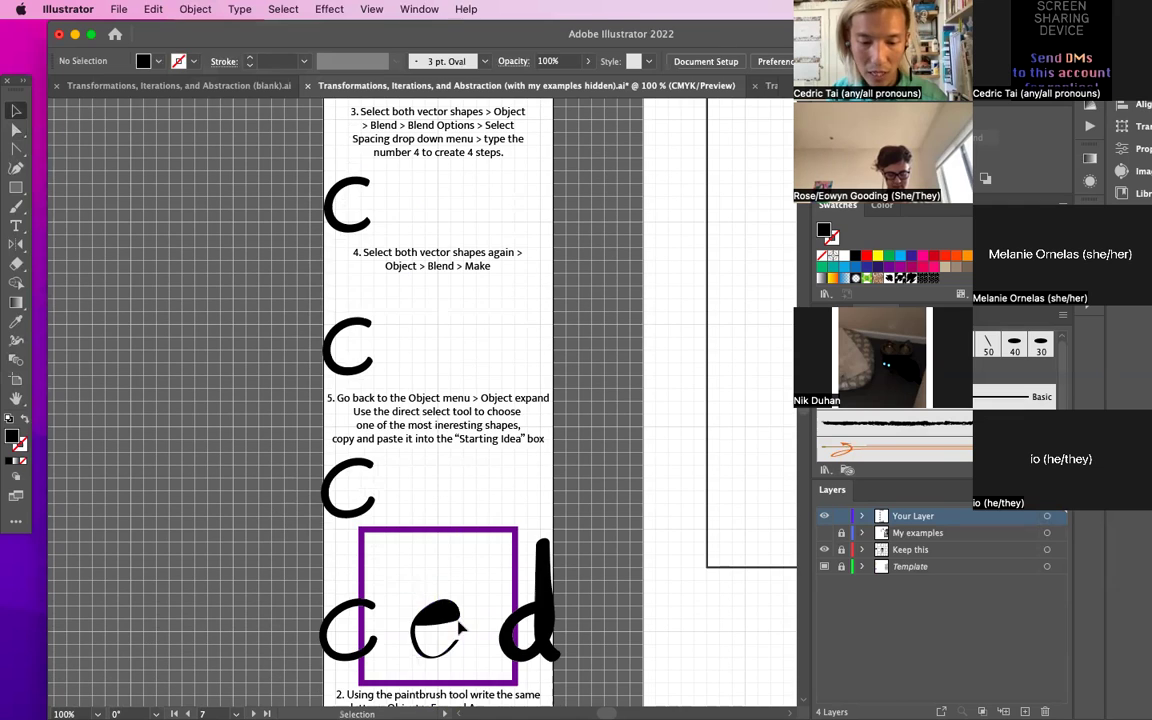
left_click(445, 610)
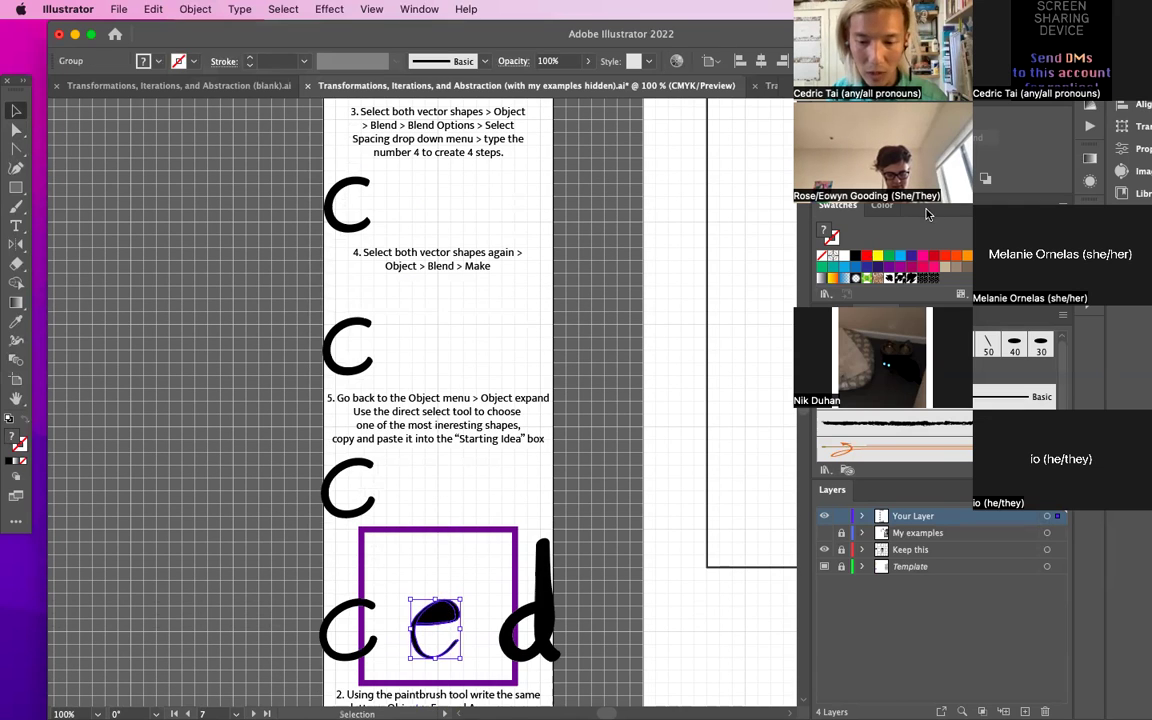
key("shift+super+g")
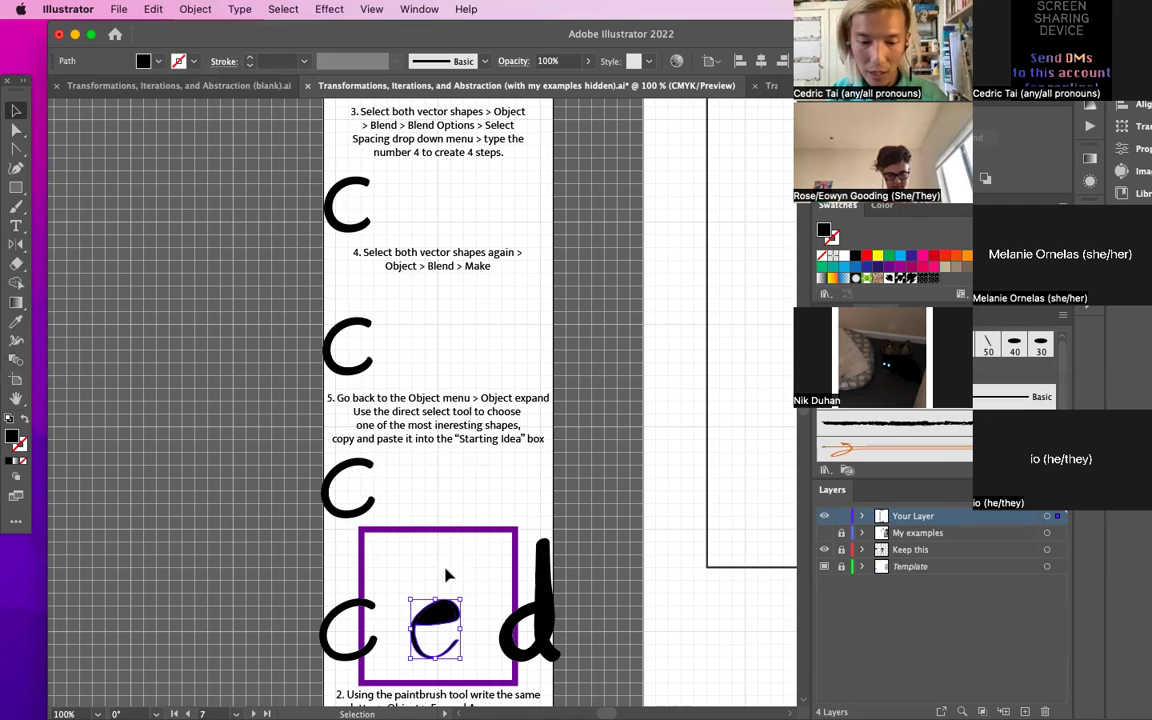
Step: Select the typed e in the orange box along with the painted e and blend the two
scroll(510, 285, "up", 5)
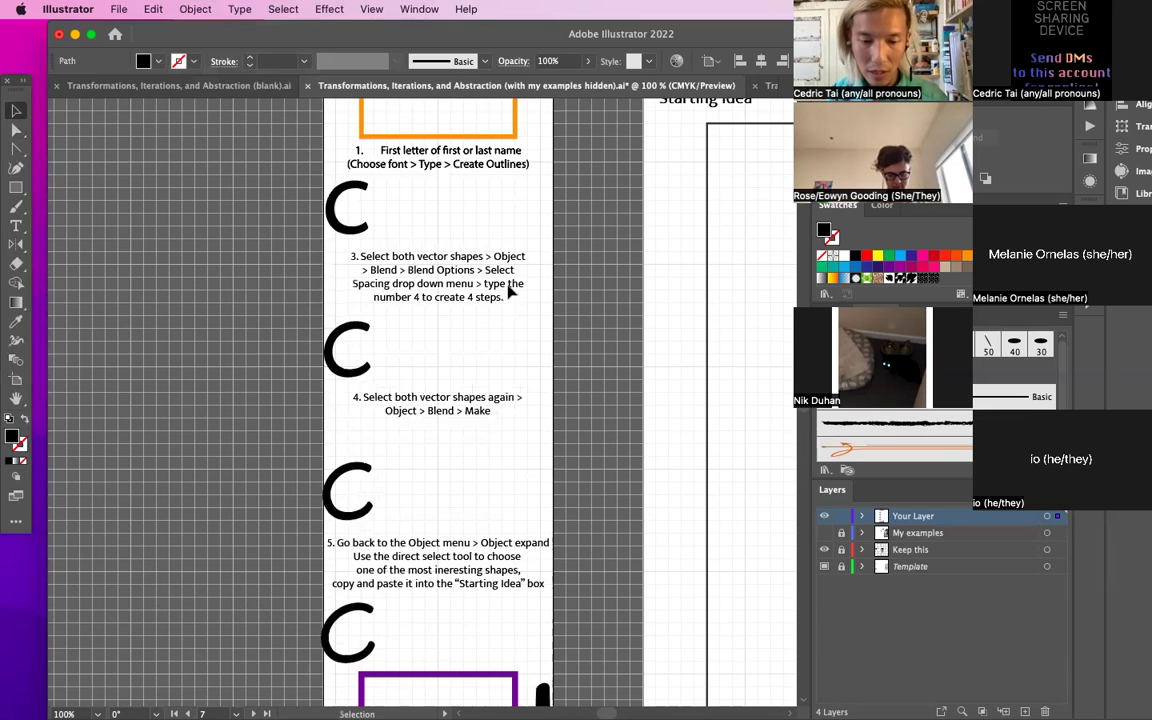
left_click(432, 175, "shift")
scroll(432, 185, "down", 2)
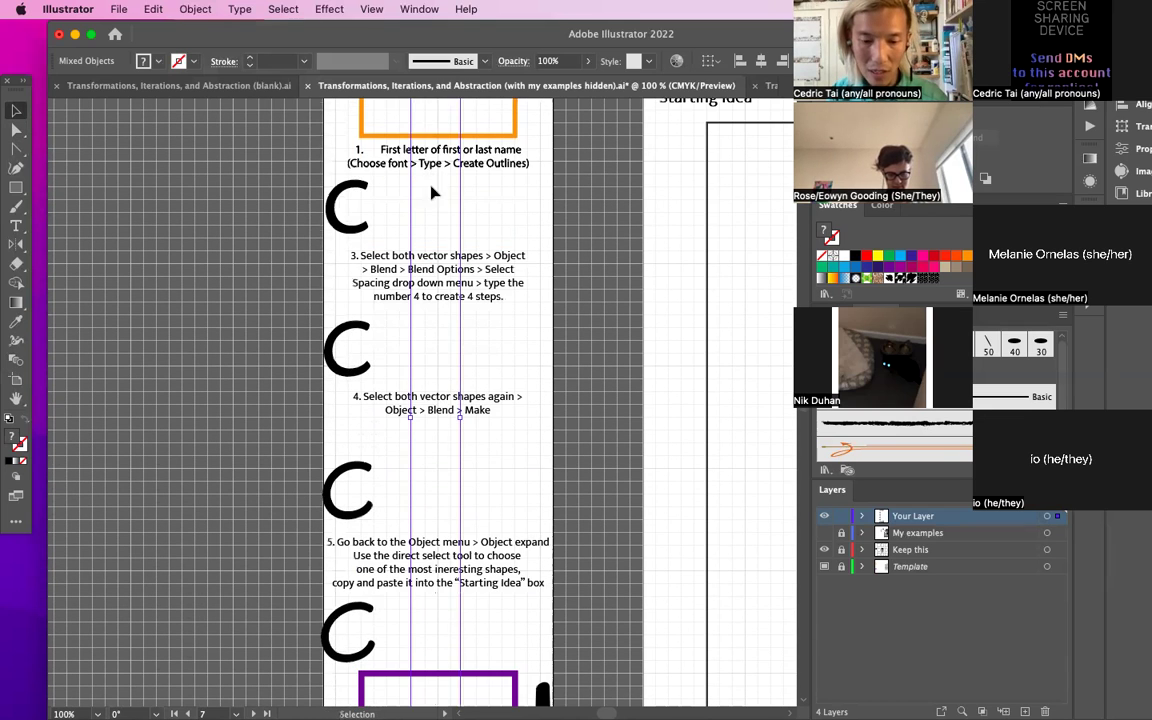
key("super+minus")
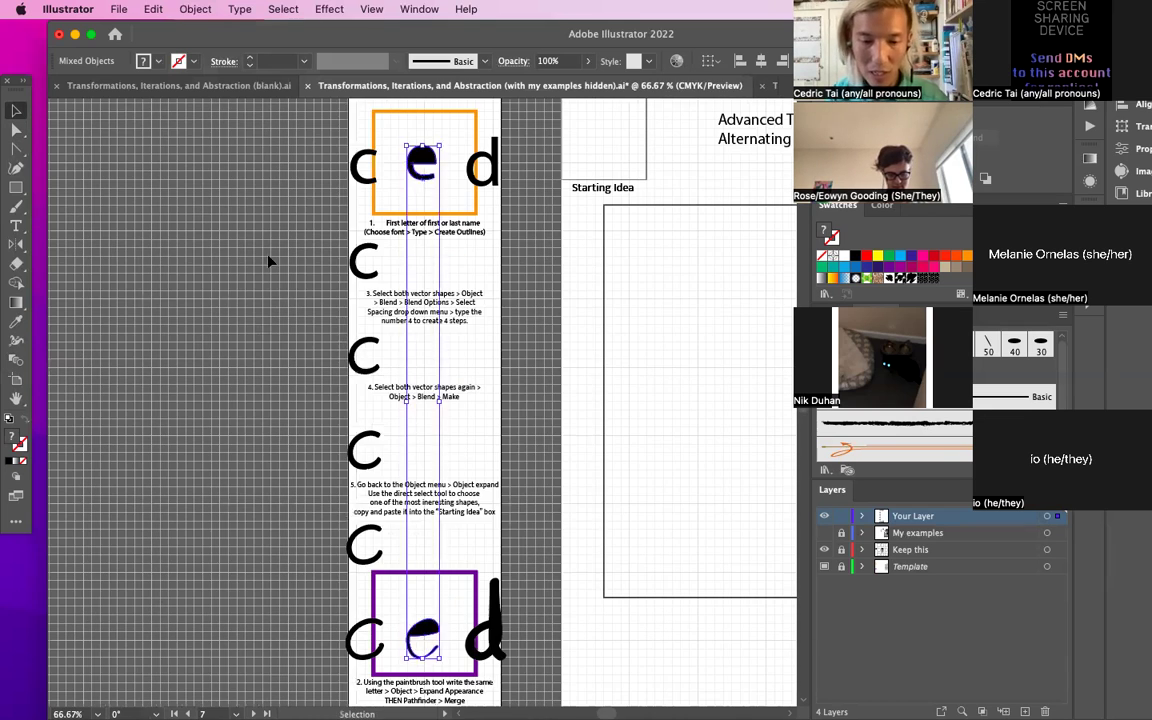
left_click(195, 9)
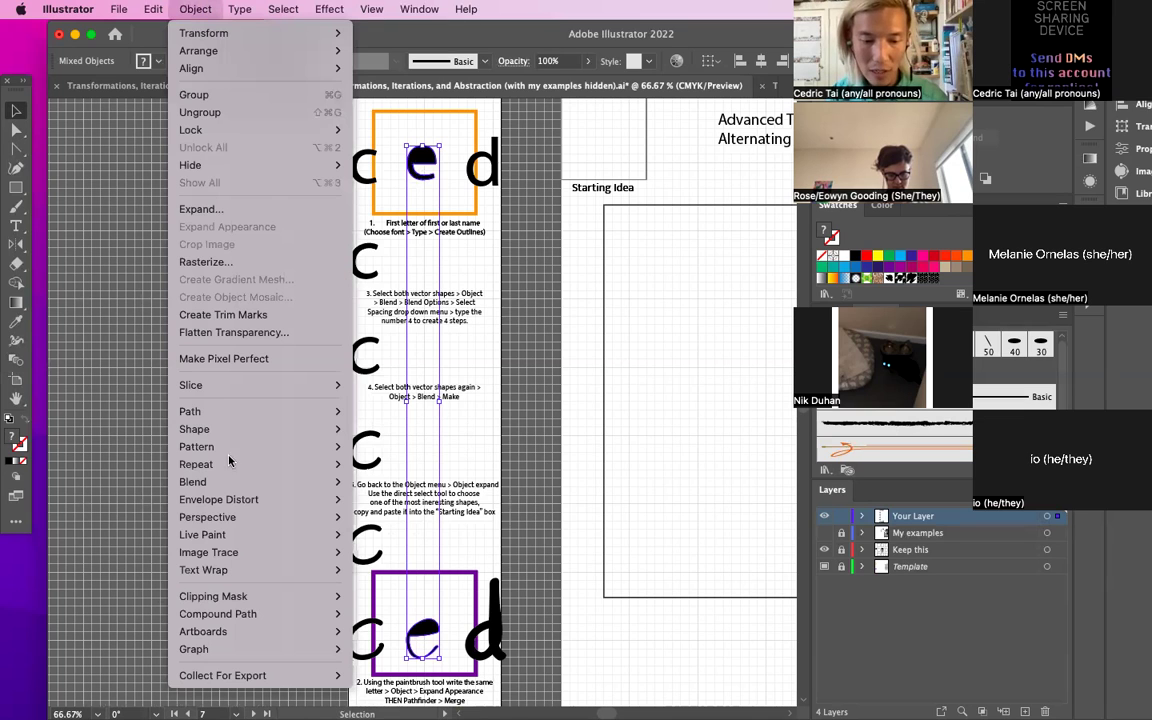
mouse_move(296, 481)
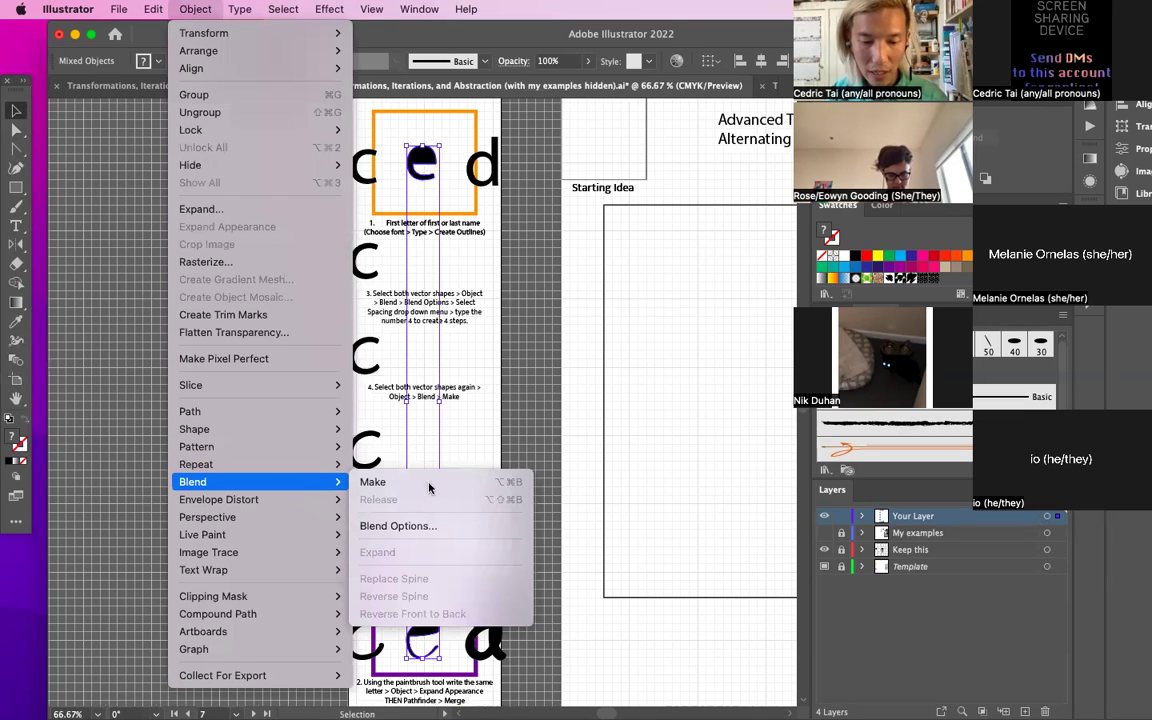
left_click(432, 484)
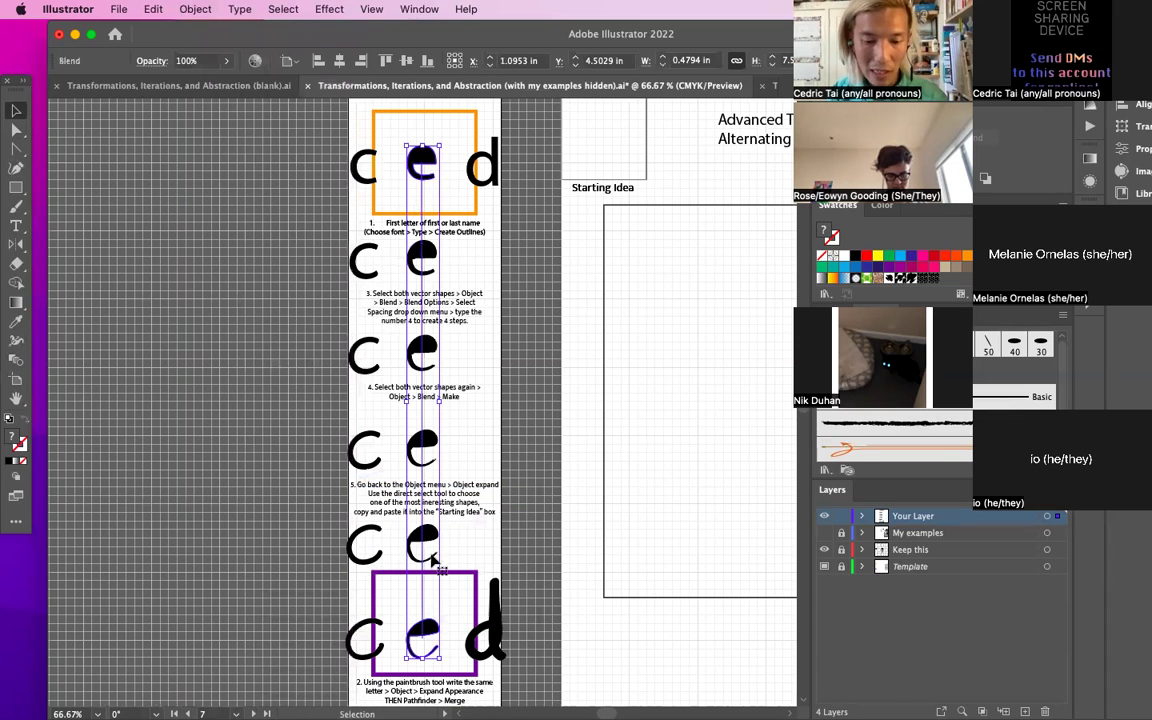
left_click(396, 220)
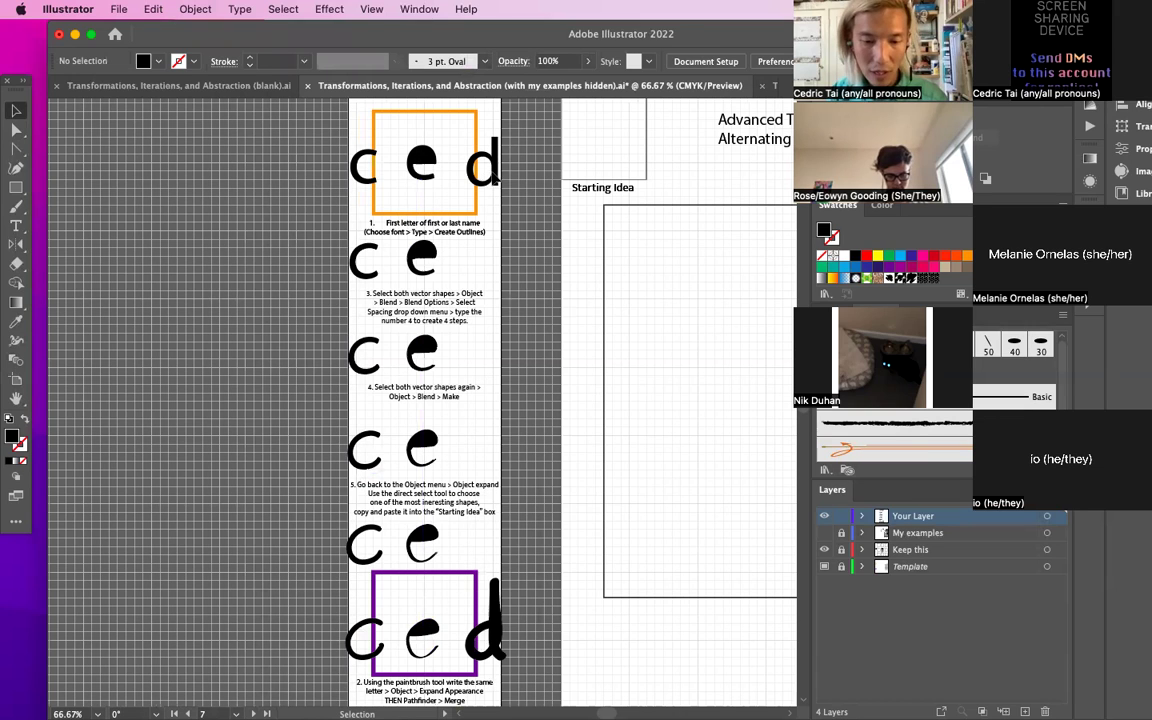
Step: Blend the typed d in the orange box with the painted d in the purple box
left_click(482, 163)
left_click(500, 635, "shift")
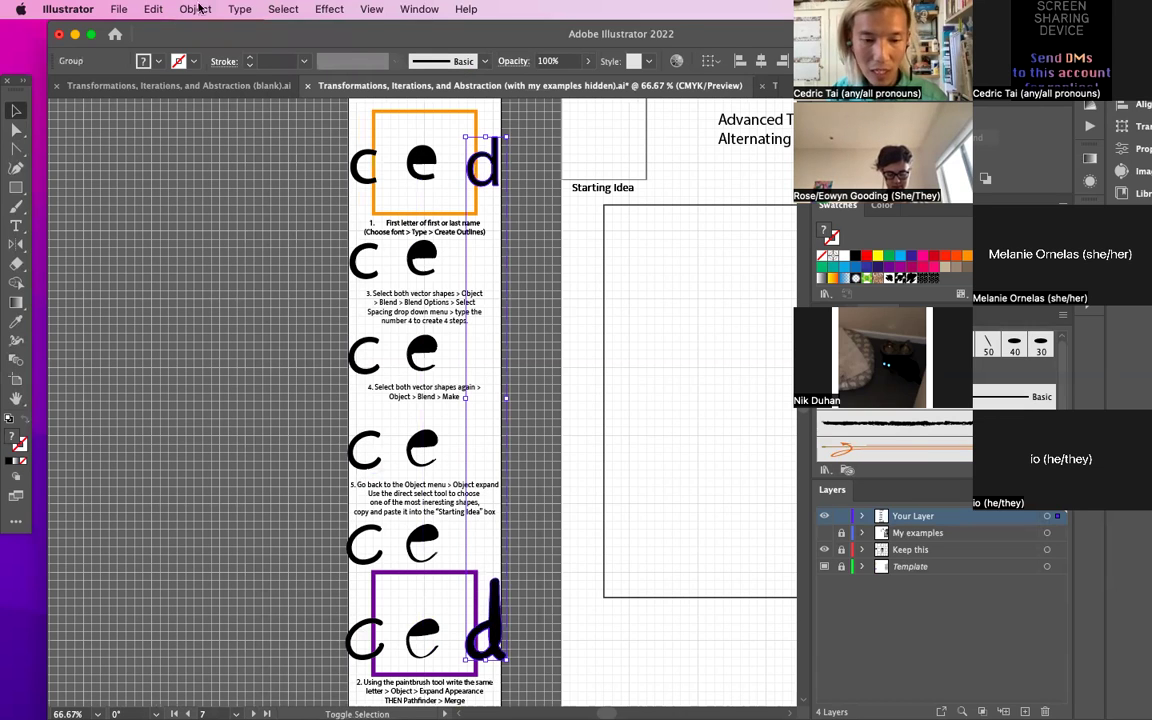
left_click(153, 9)
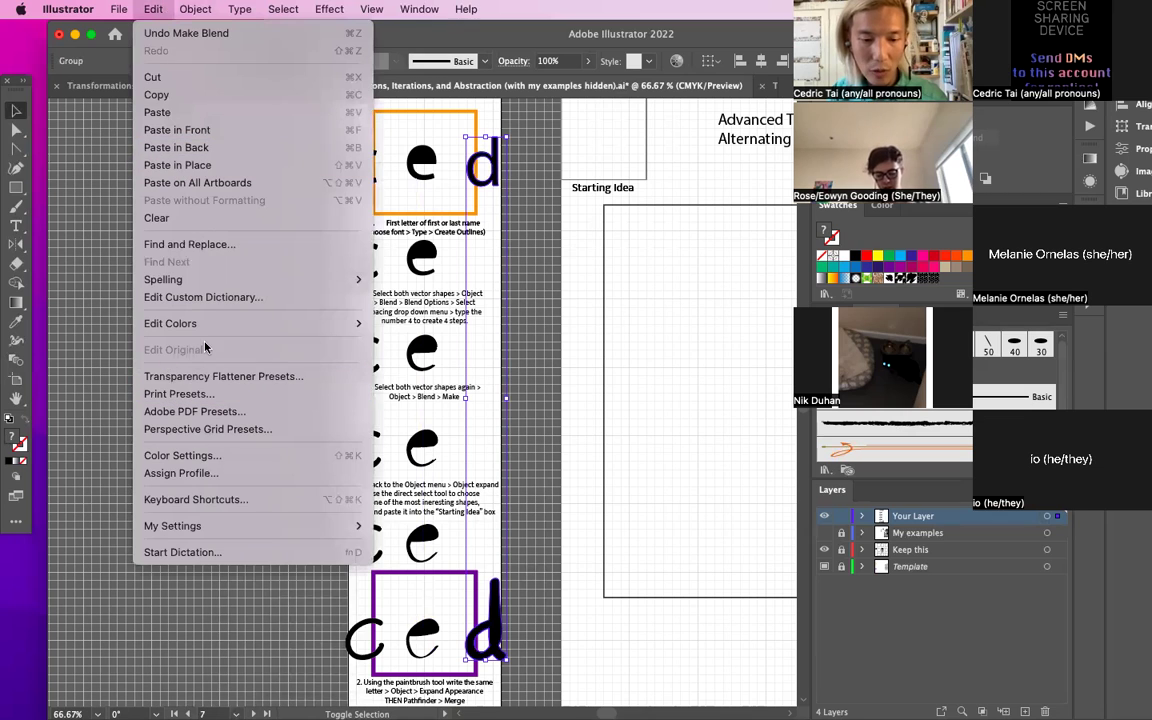
mouse_move(196, 12)
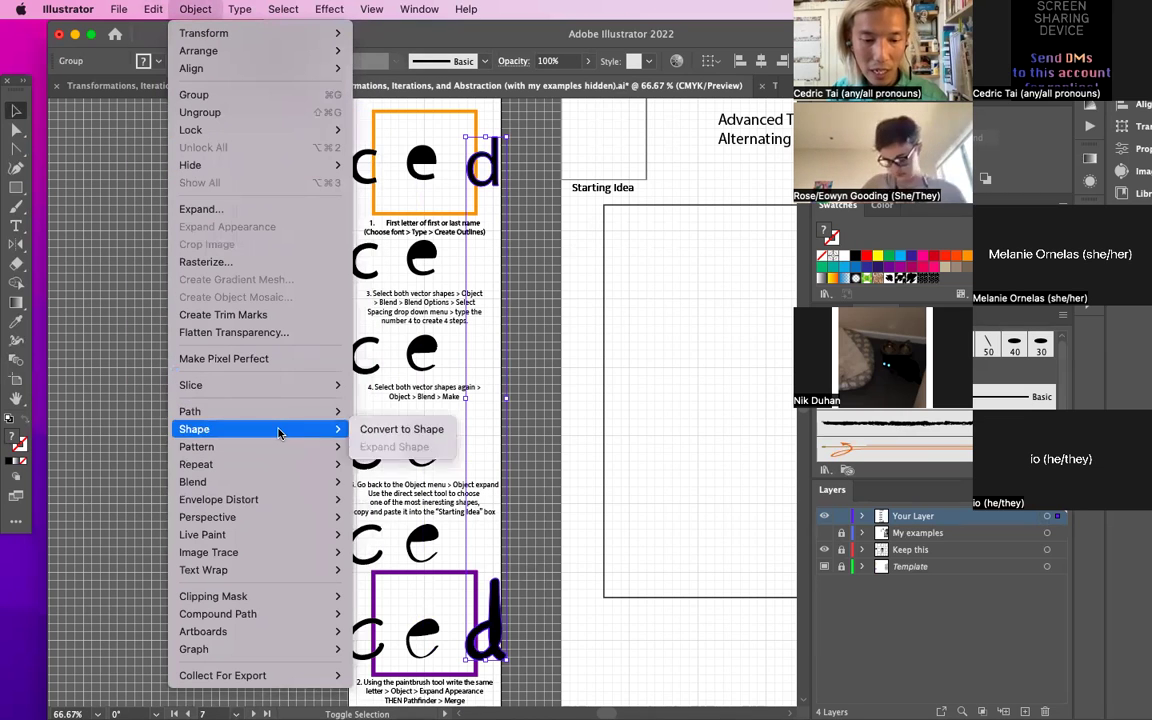
mouse_move(282, 413)
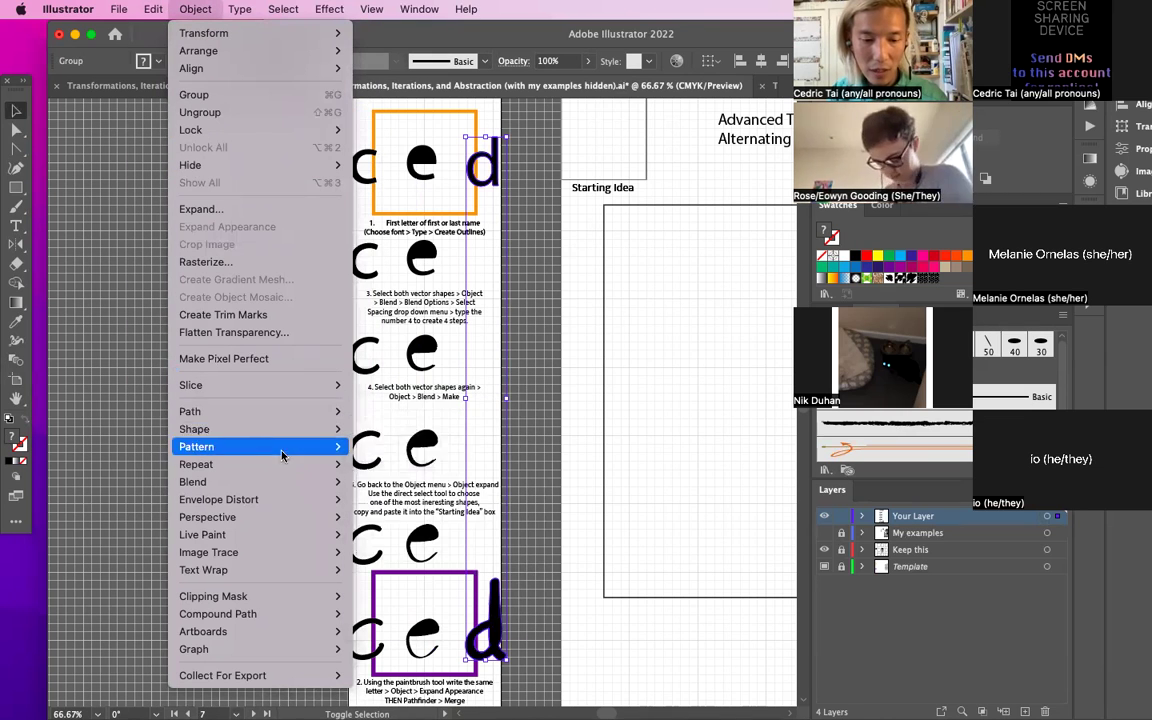
mouse_move(280, 487)
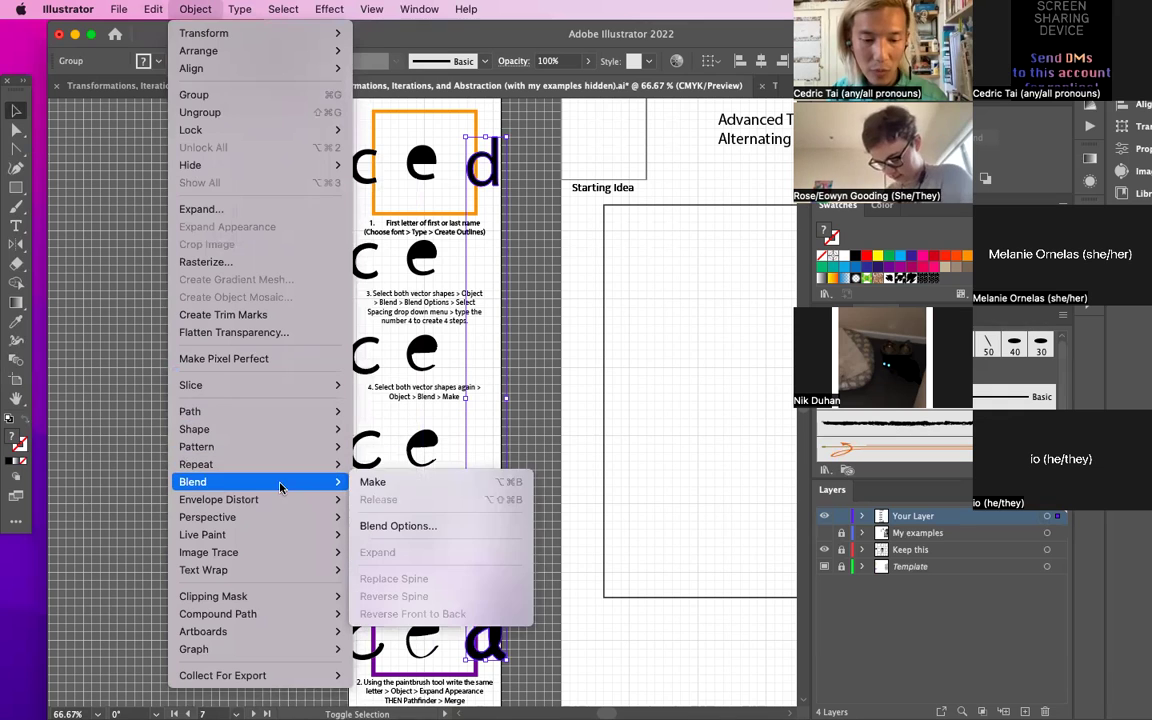
left_click(370, 482)
left_click(497, 418)
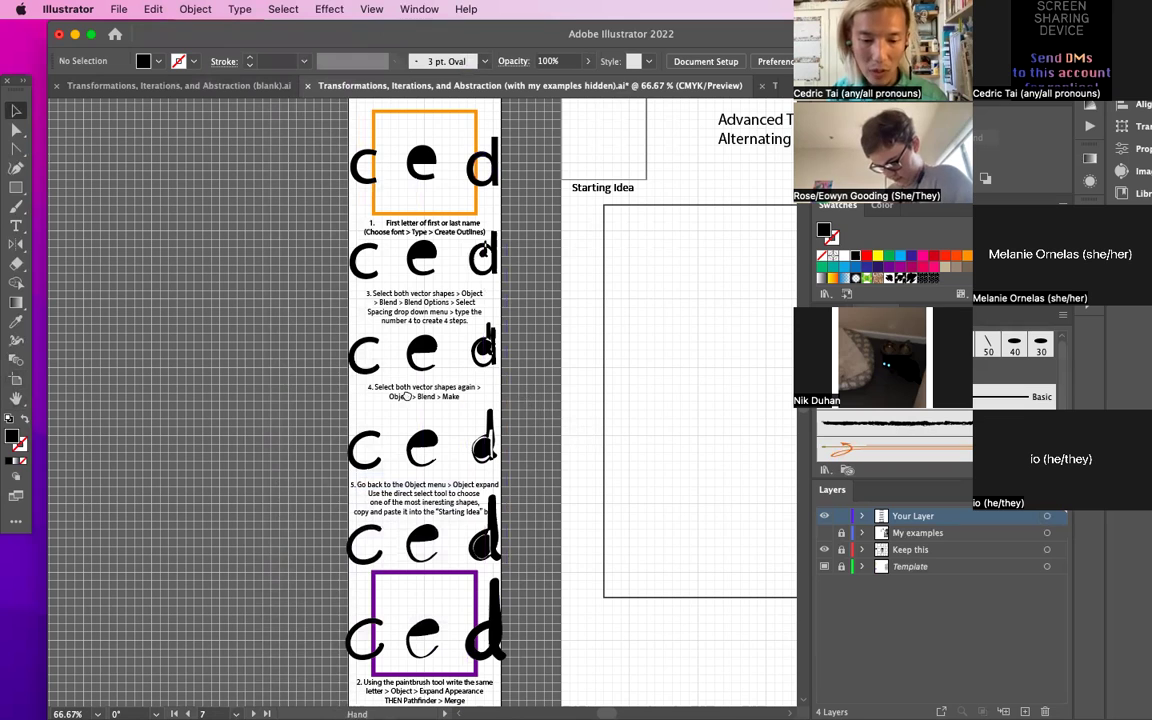
Step: Examine the intermediate d shapes of the blend up close to find the most interesting one
scroll(460, 395, "right", 5)
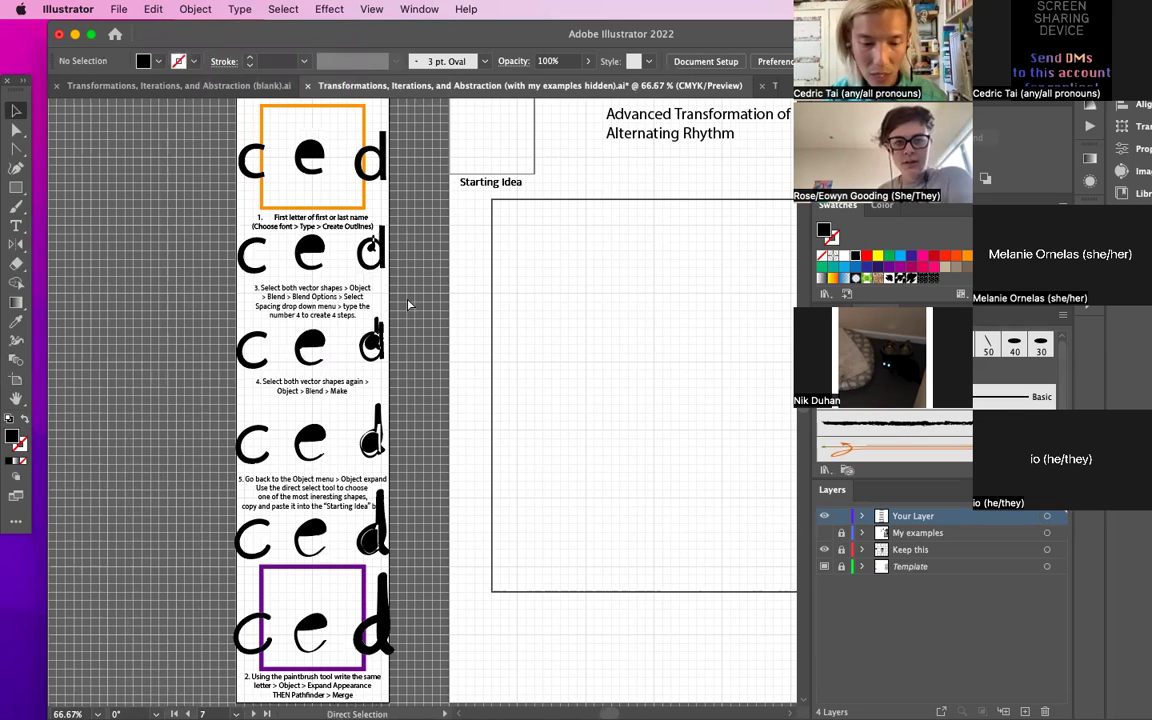
key("super+equal")
key("super+equal")
key("super+equal")
left_click_drag(349, 503, 424, 195)
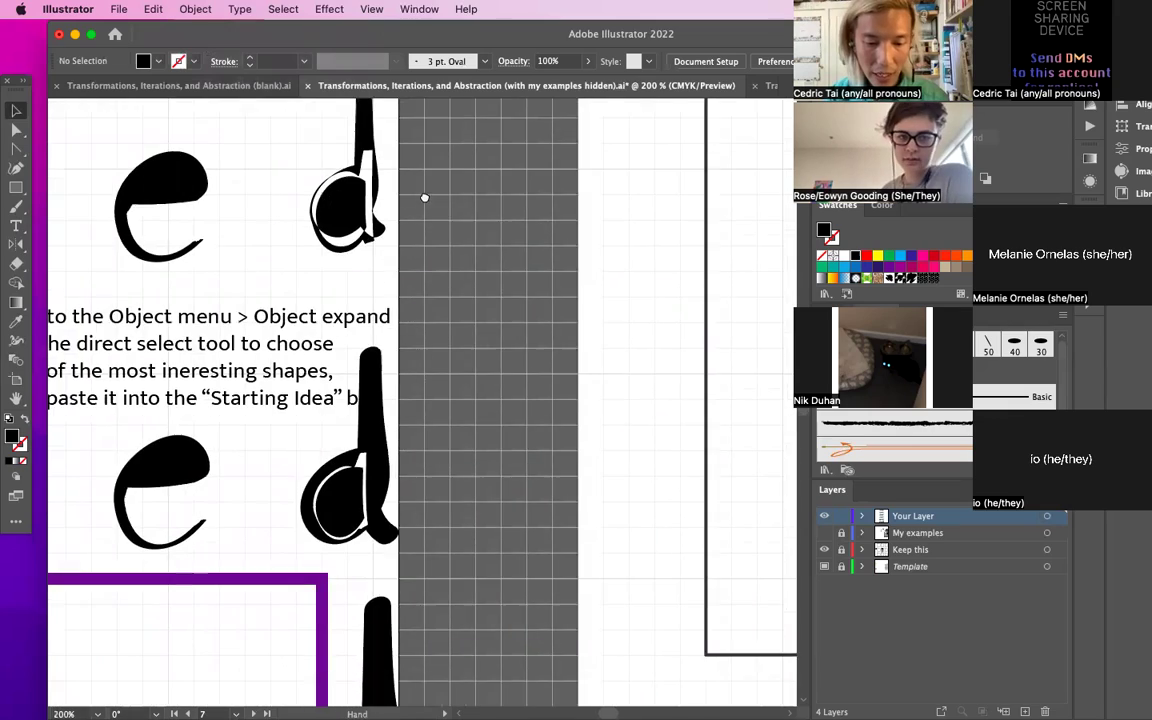
left_click_drag(452, 352, 472, 537)
scroll(472, 537, "up", 10)
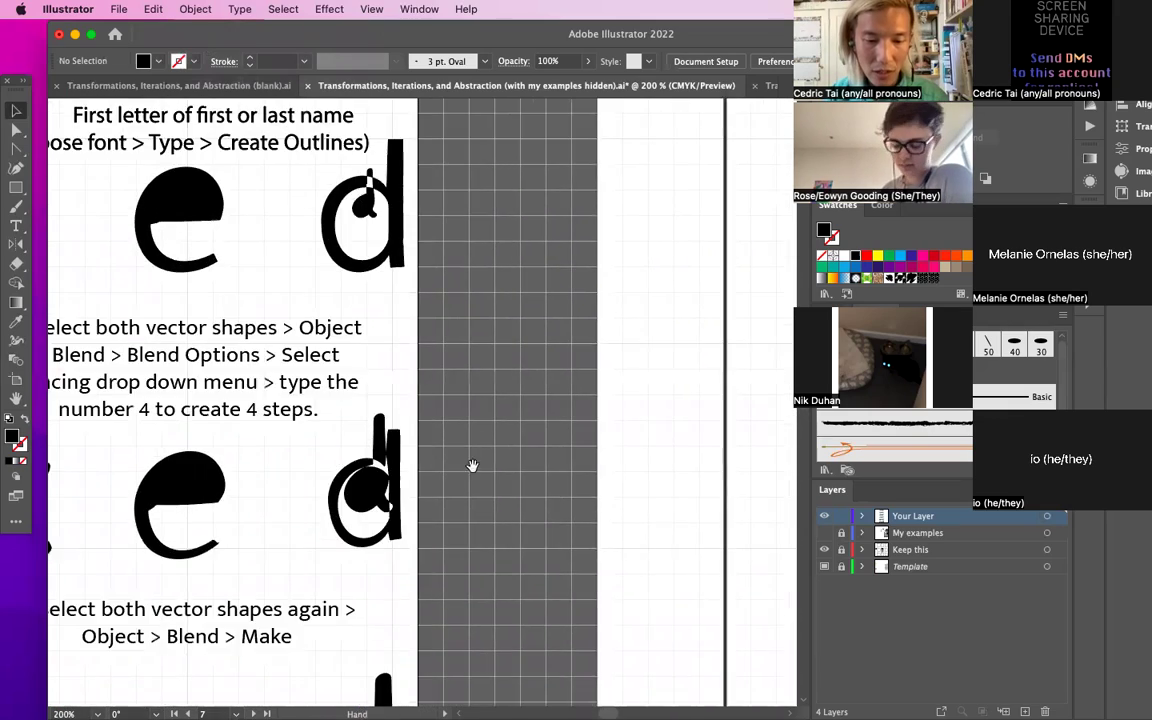
scroll(470, 586, "down", 7)
scroll(527, 272, "down", 3)
scroll(527, 272, "left", 1)
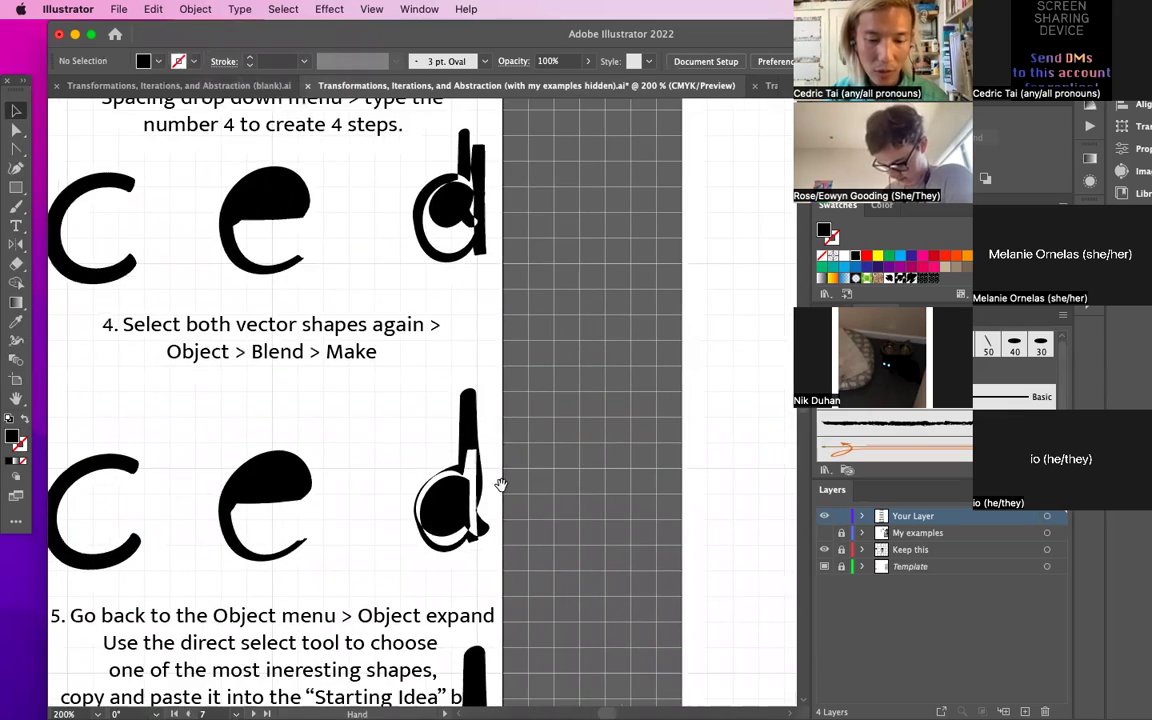
Step: Expand the d blend into editable shapes with Object and Fill enabled
left_click(500, 505)
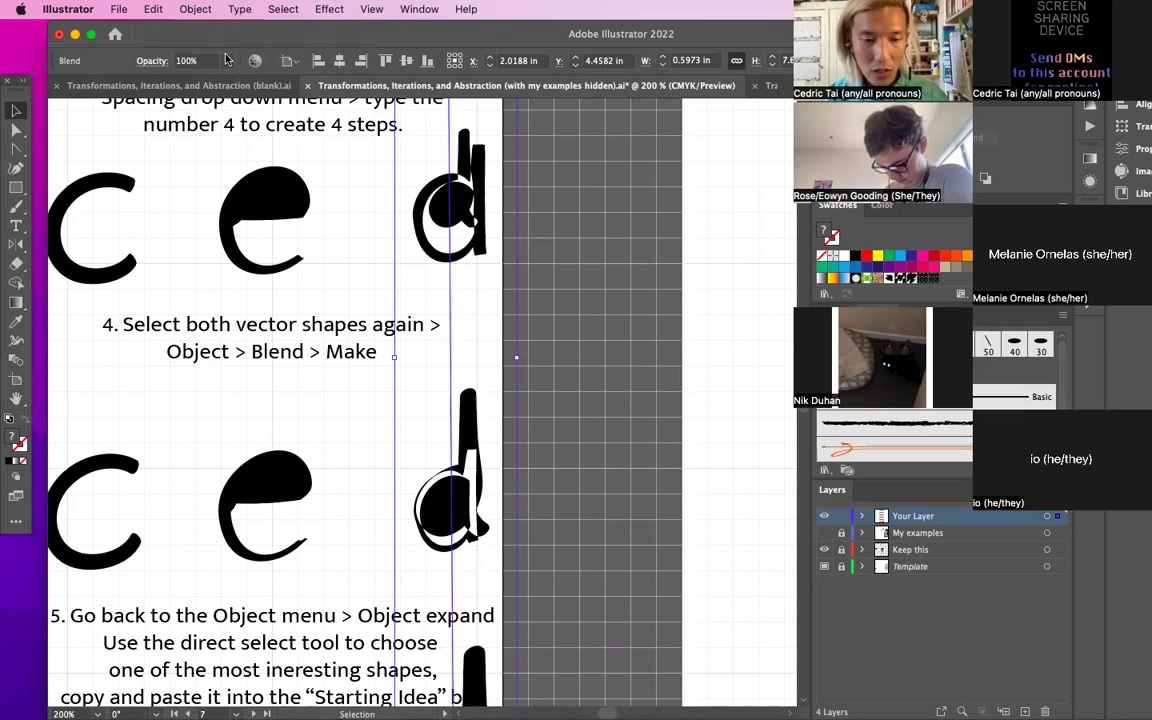
left_click(191, 12)
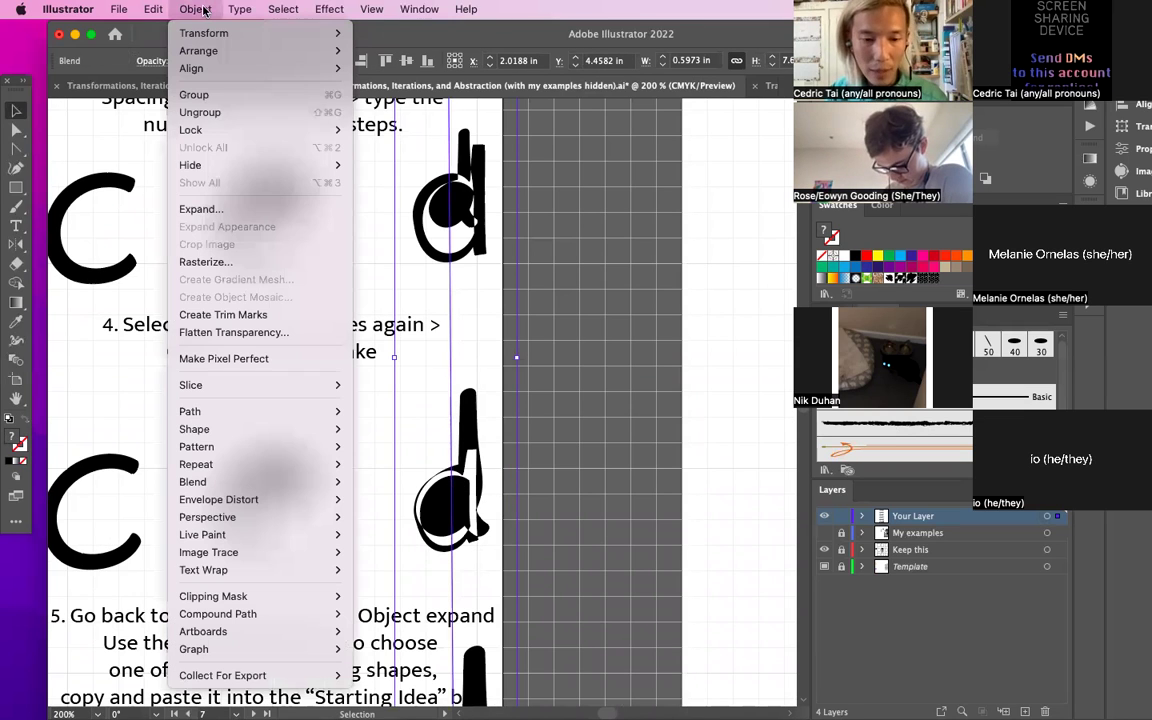
left_click(230, 212)
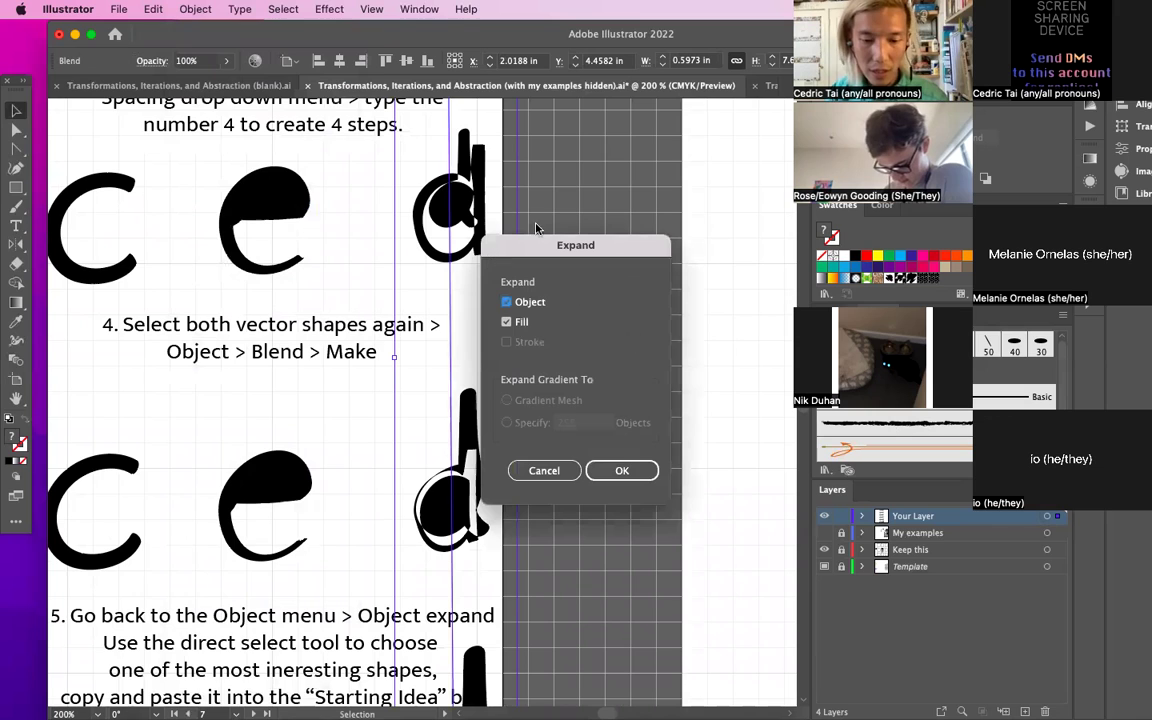
left_click(622, 470)
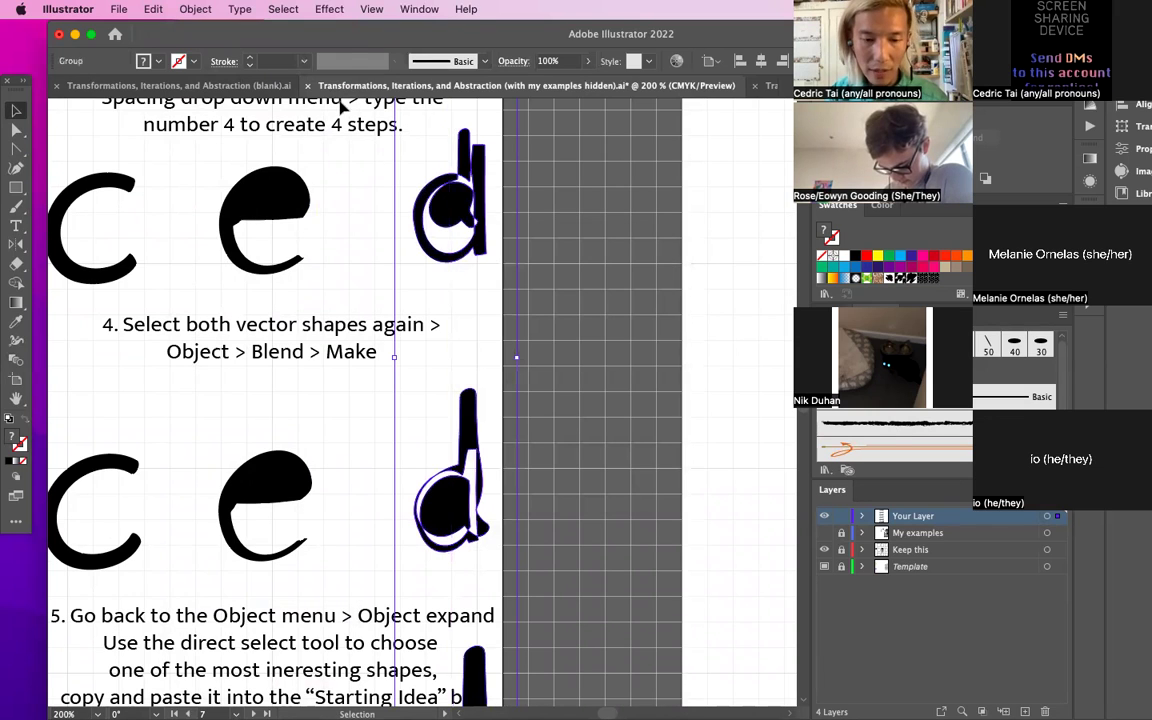
Step: Ungroup the expanded d shapes so each can be picked separately
left_click(195, 9)
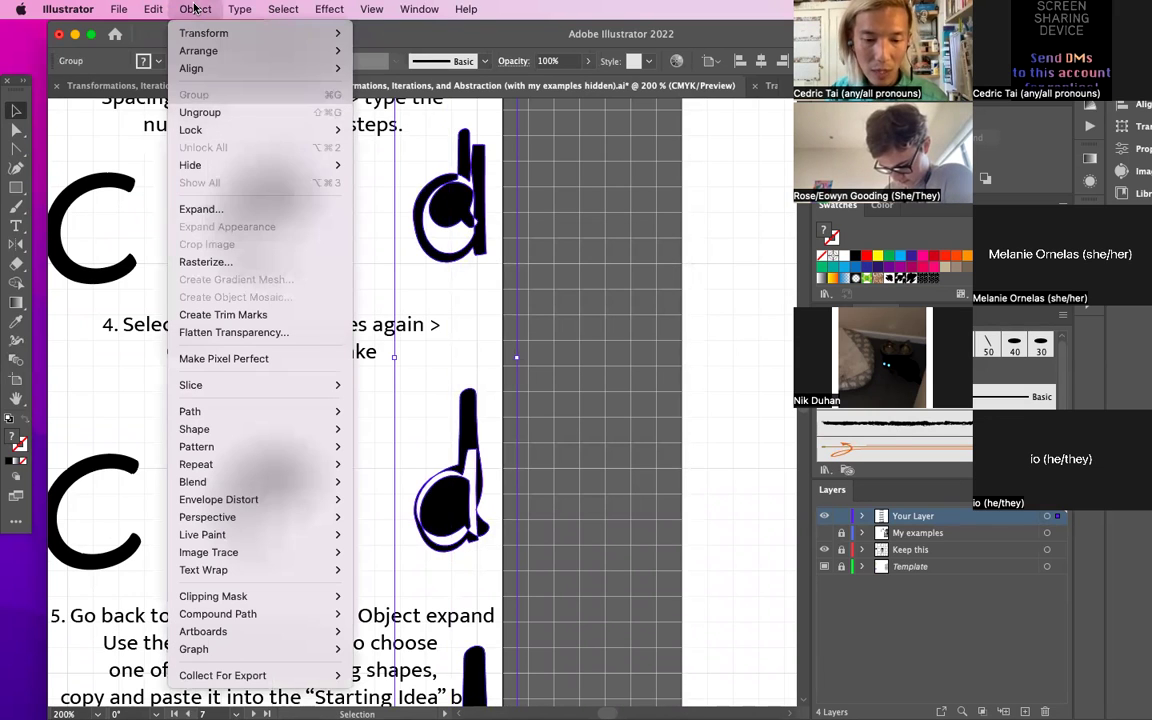
left_click(270, 212)
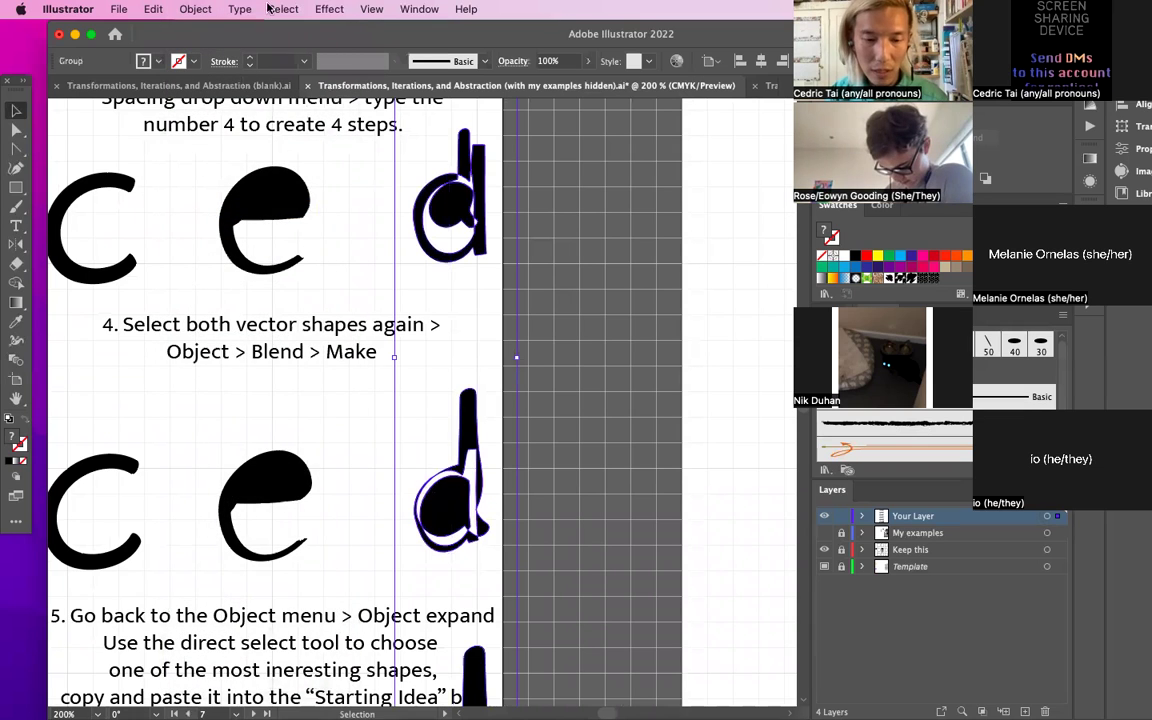
left_click(195, 9)
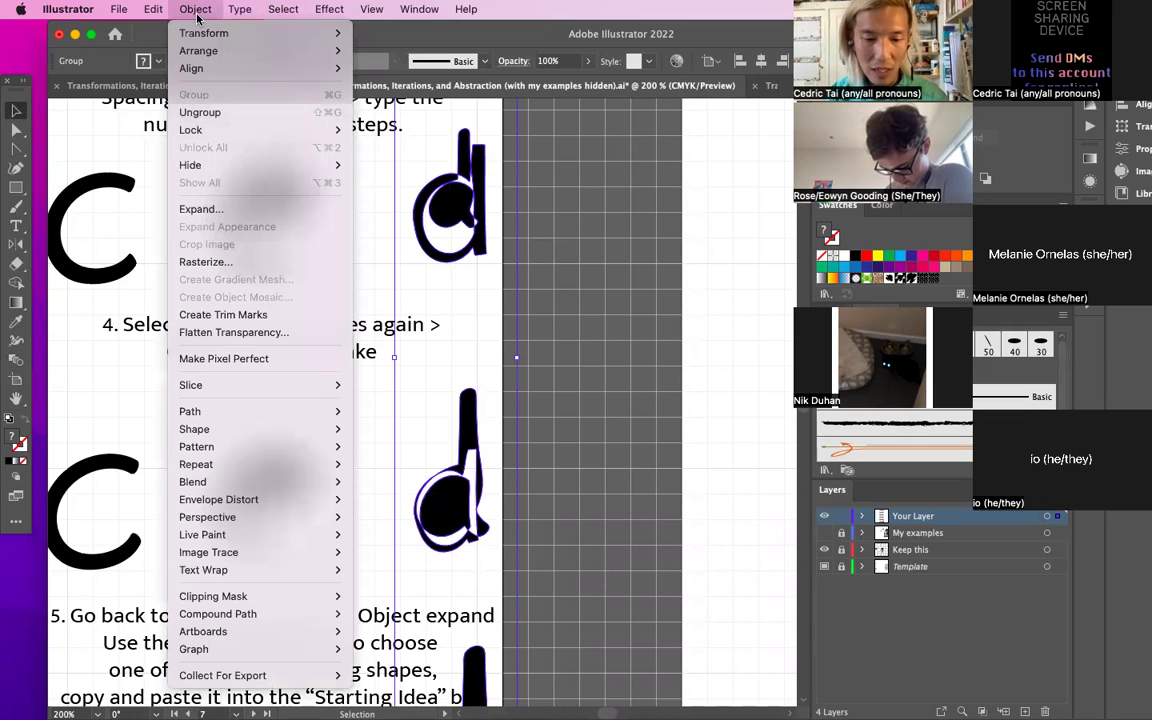
left_click(222, 114)
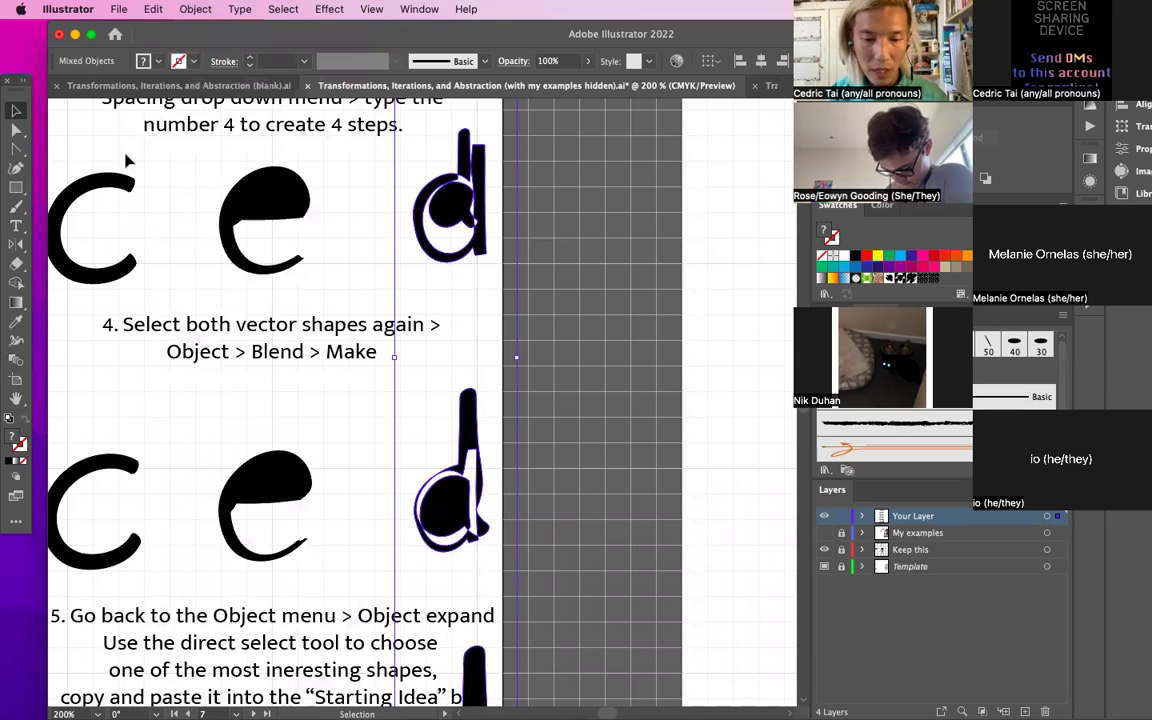
Step: Pull the intermediate d between instructions 4 and 5 out of the strip toward the neighbouring artboard
left_click(17, 130)
left_click(550, 434)
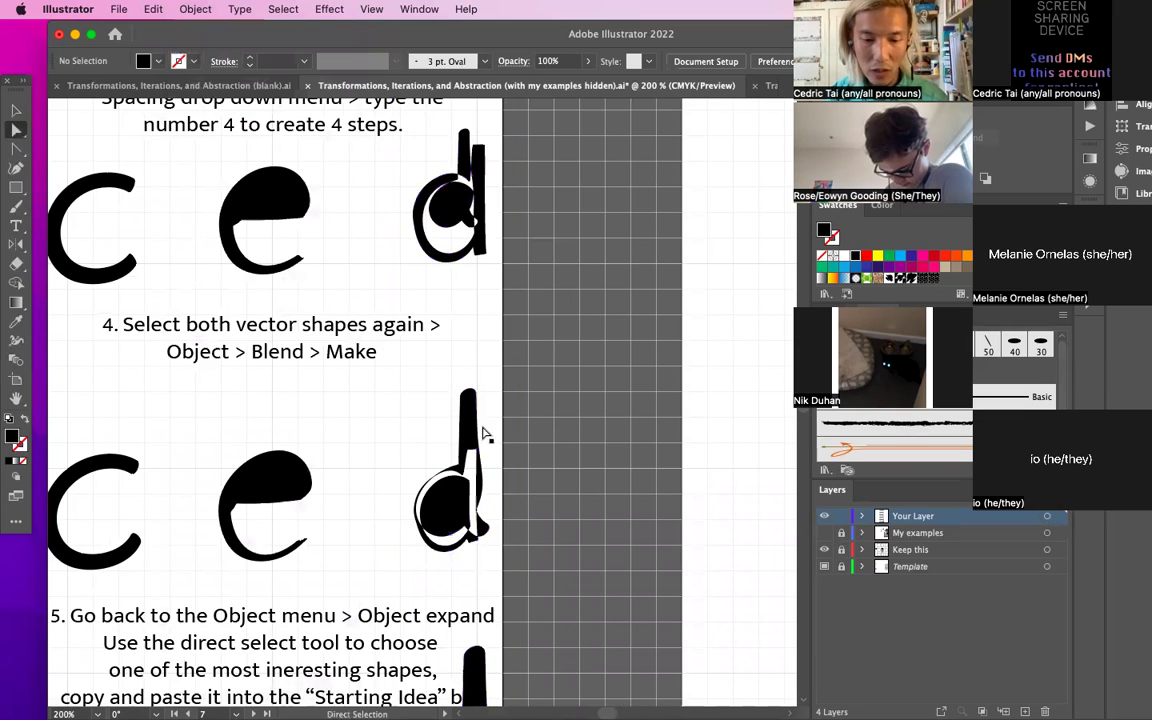
left_click(468, 432)
left_click_drag(475, 427, 691, 298)
key("ctrl+z")
key("a")
left_click(486, 435)
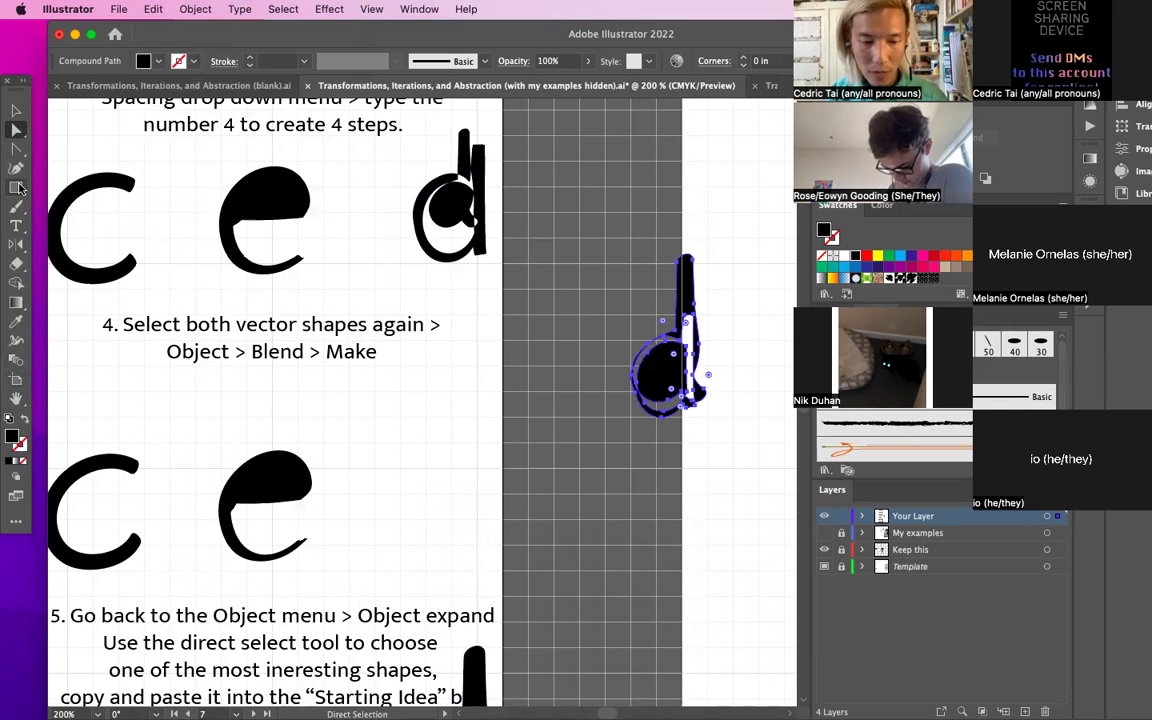
Step: Place the extracted d in the Starting Idea box of the Alternating Rhythm artboard and enlarge it to fit
key("super+minus")
key("super+minus")
key("super+minus")
key("super+minus")
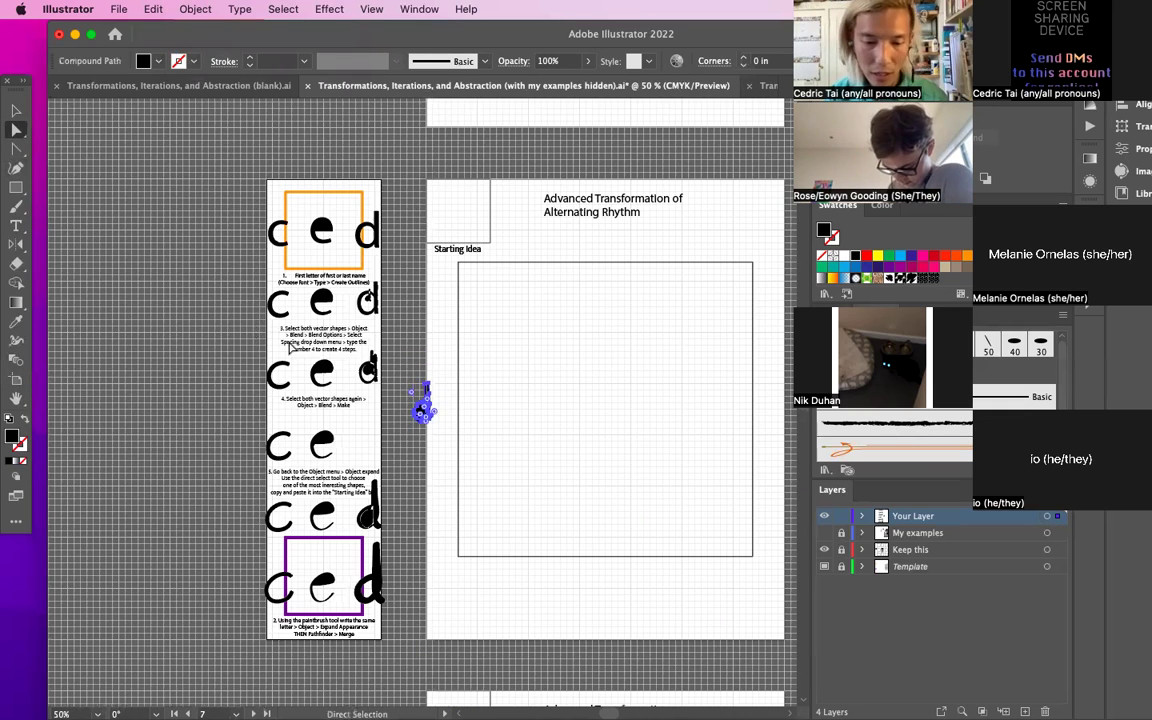
left_click(16, 110)
left_click_drag(422, 405, 462, 214)
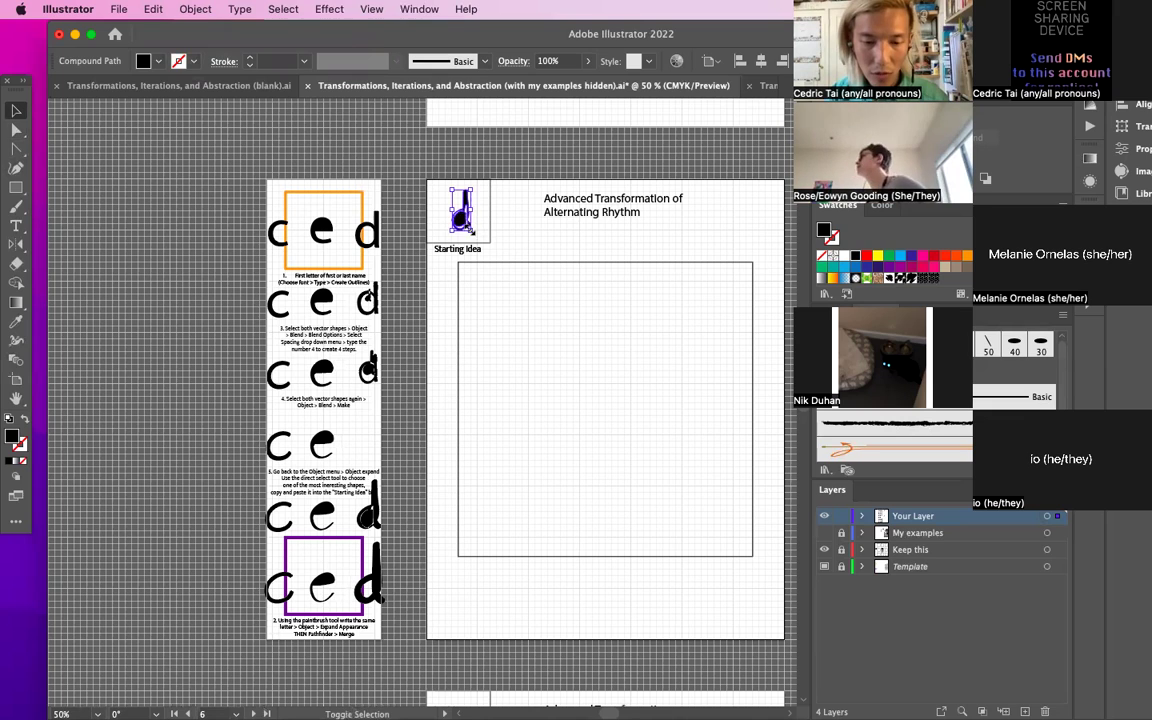
mouse_move(452, 190)
left_mouse_down()
mouse_move(429, 185)
mouse_move(450, 185)
left_mouse_up()
key("a")
left_click(715, 326)
Step: Copy the d into the Starting Idea boxes of the Transformations & Iterations and Implied Line / Shape artboards
scroll(715, 326, "right", 10)
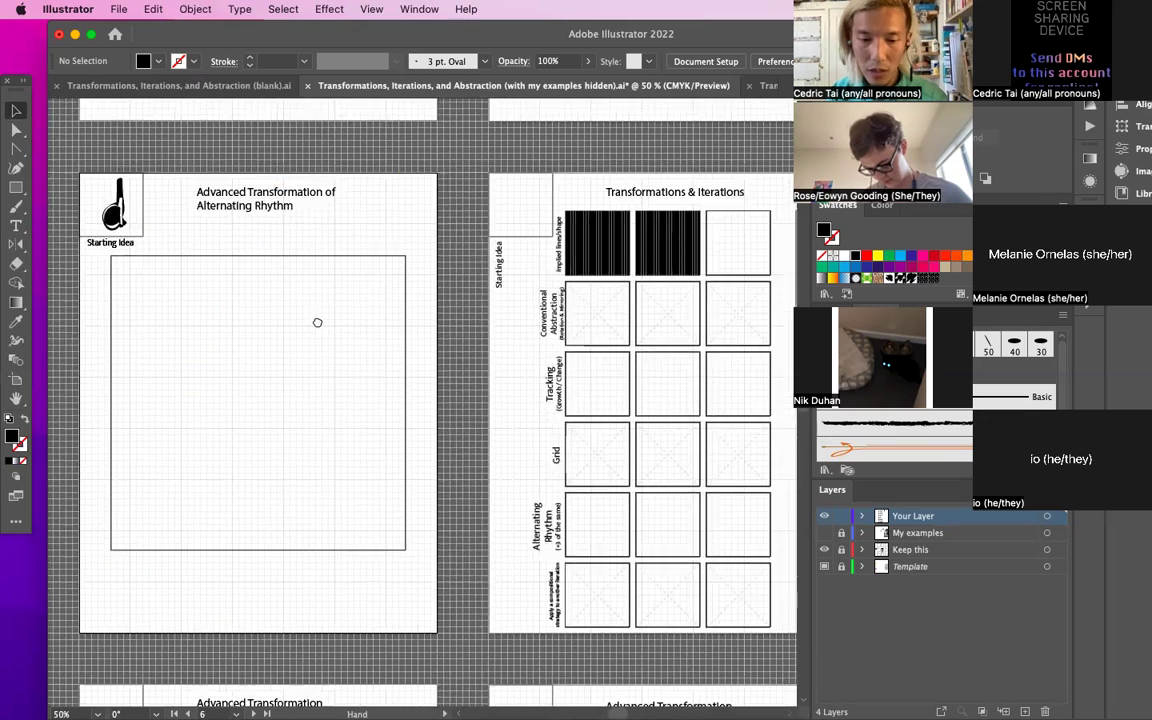
key("ctrl+v")
left_click_drag(419, 400, 441, 222)
key("super+minus")
key("super+minus")
key("super+minus")
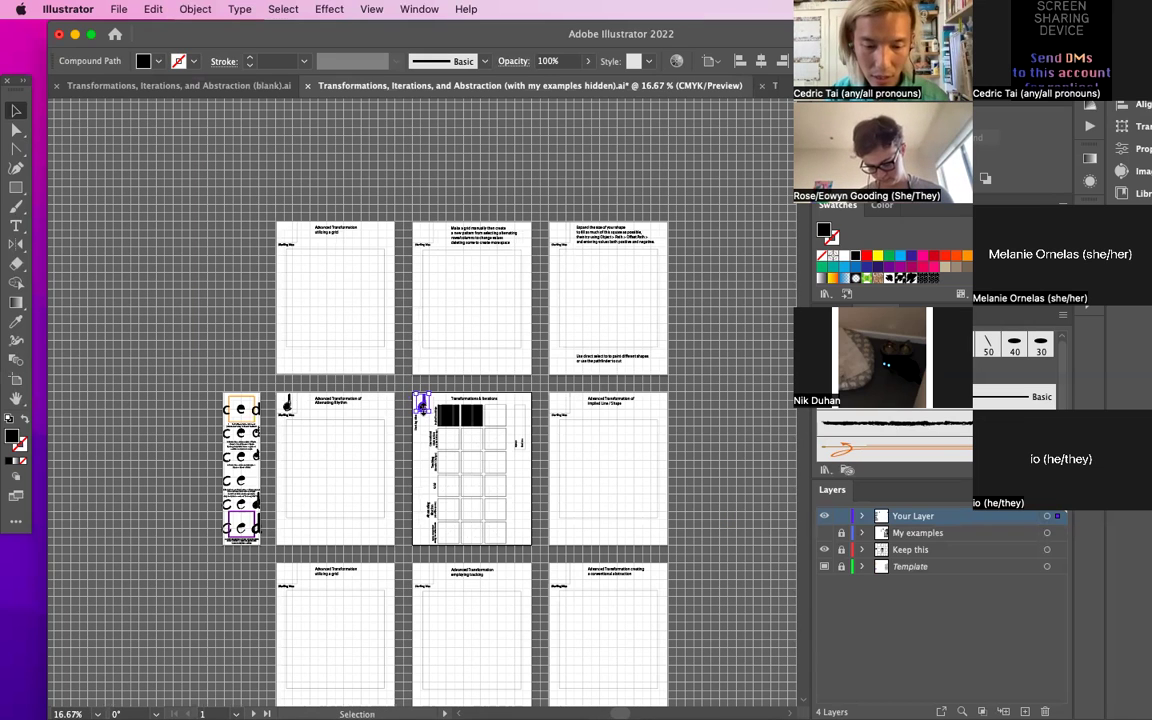
left_click_drag(424, 408, 572, 404)
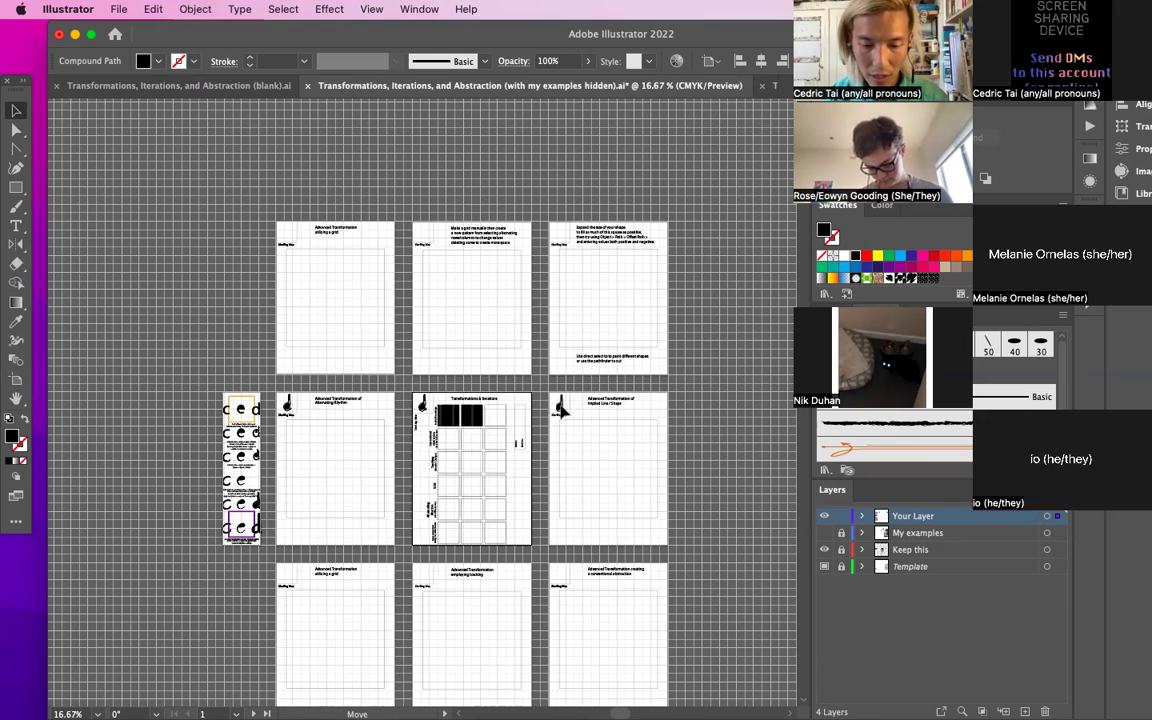
Step: Select the three d shapes in the middle row and copy them into the upper artboards' Starting Idea boxes
left_click(422, 408, "shift")
left_click(288, 406, "shift")
key("a")
key("v")
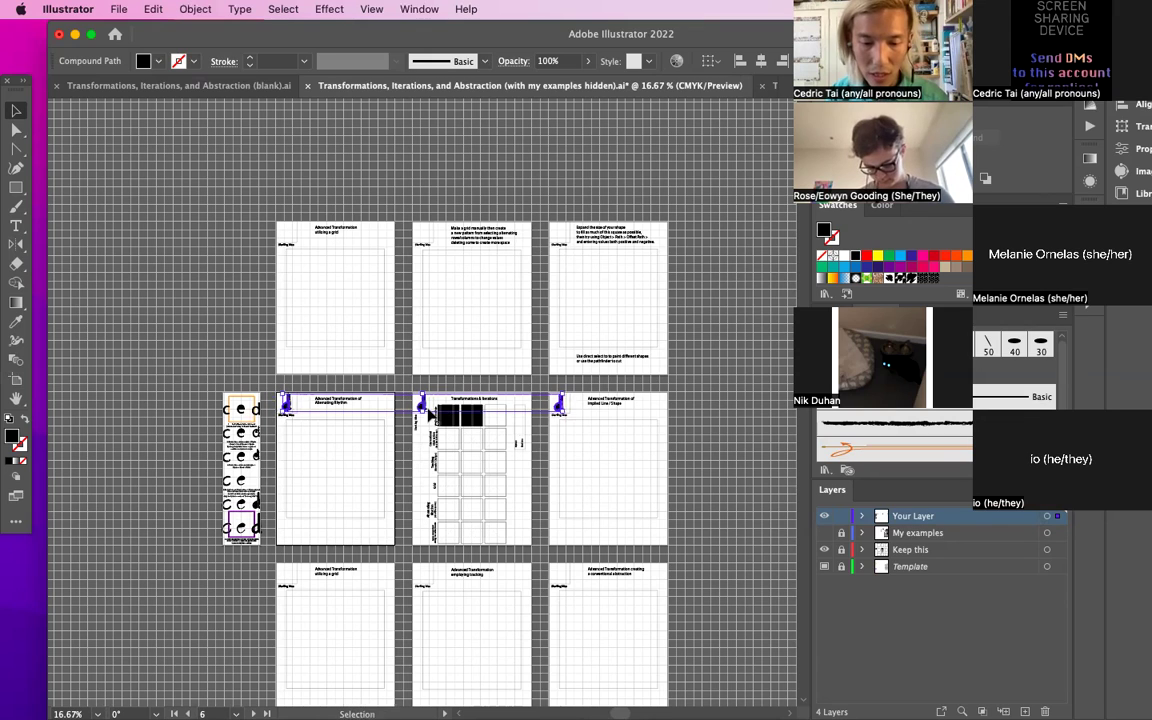
left_click_drag(422, 411, 422, 239)
Step: Copy the middle row's three d shapes into the Starting Idea boxes of the lower artboards
left_click(424, 402)
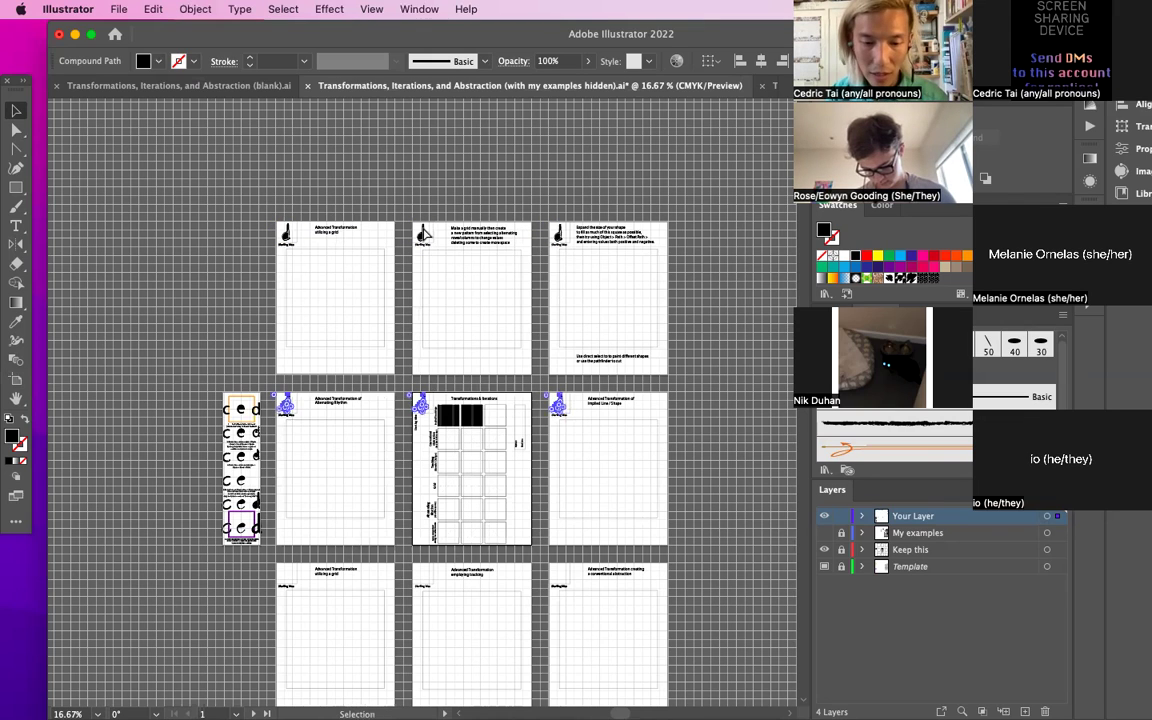
left_click_drag(424, 405, 425, 578)
left_click(727, 447)
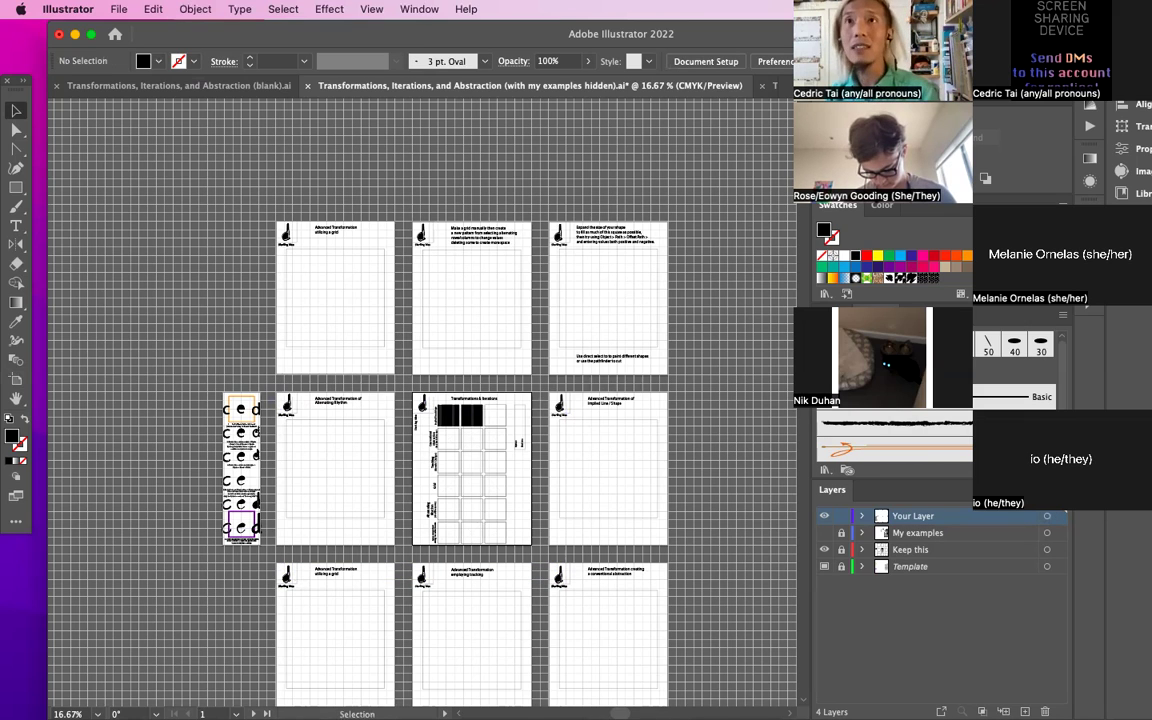